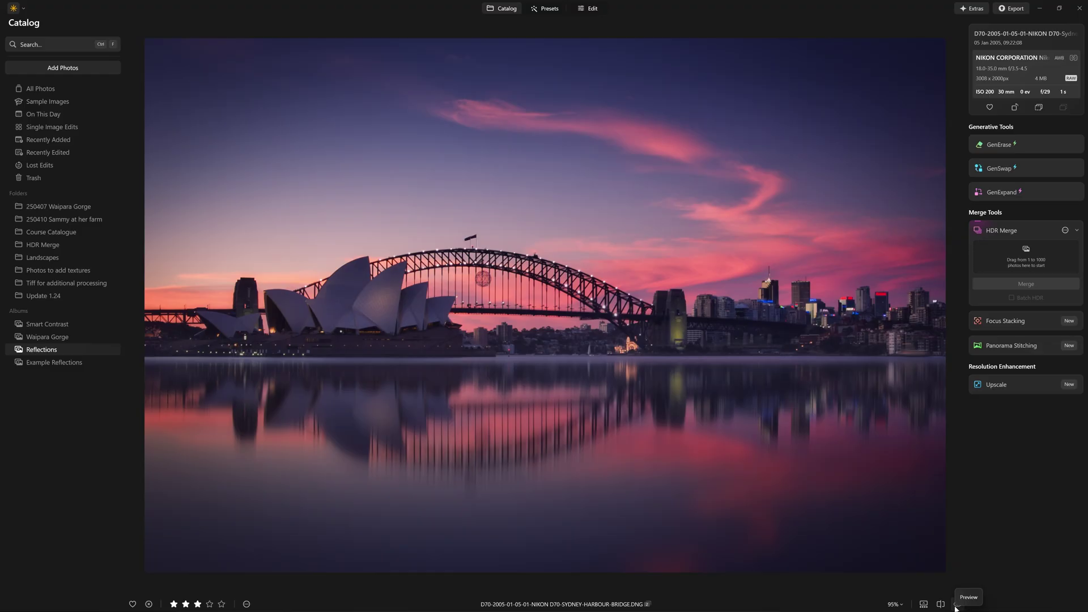
Find the unedited Sydney Harbour Bridge photo in the catalog and open it in the Edit workspace.
left_click(957, 604)
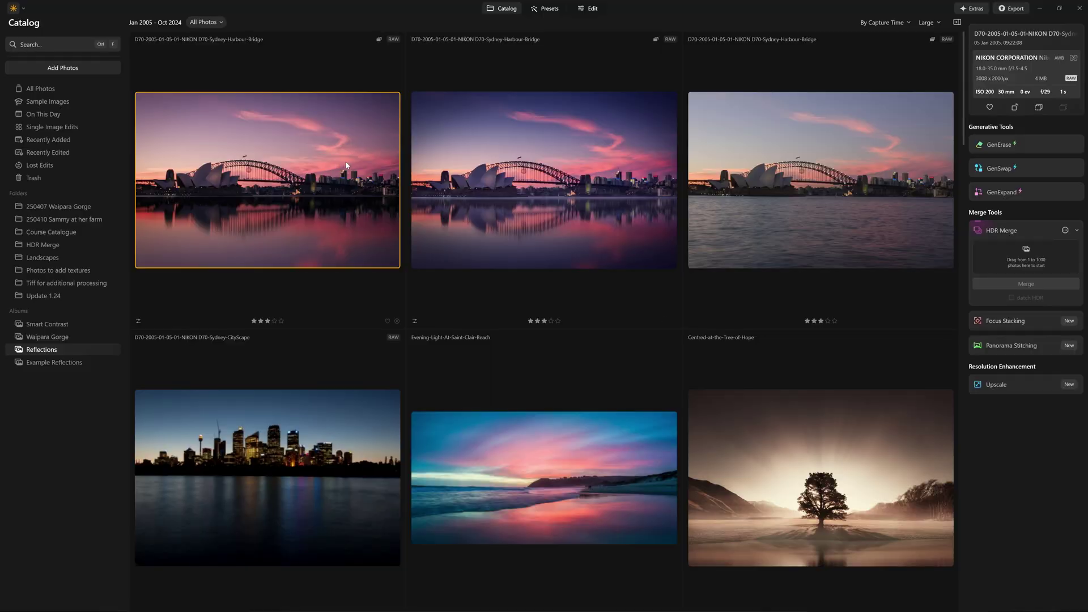
key("Right")
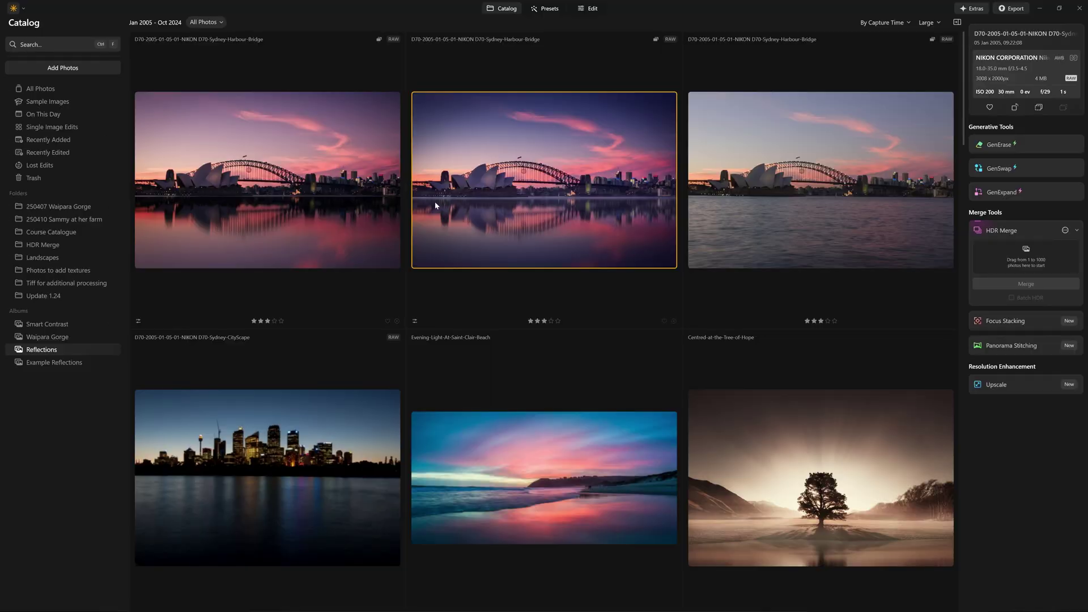
left_click(874, 171)
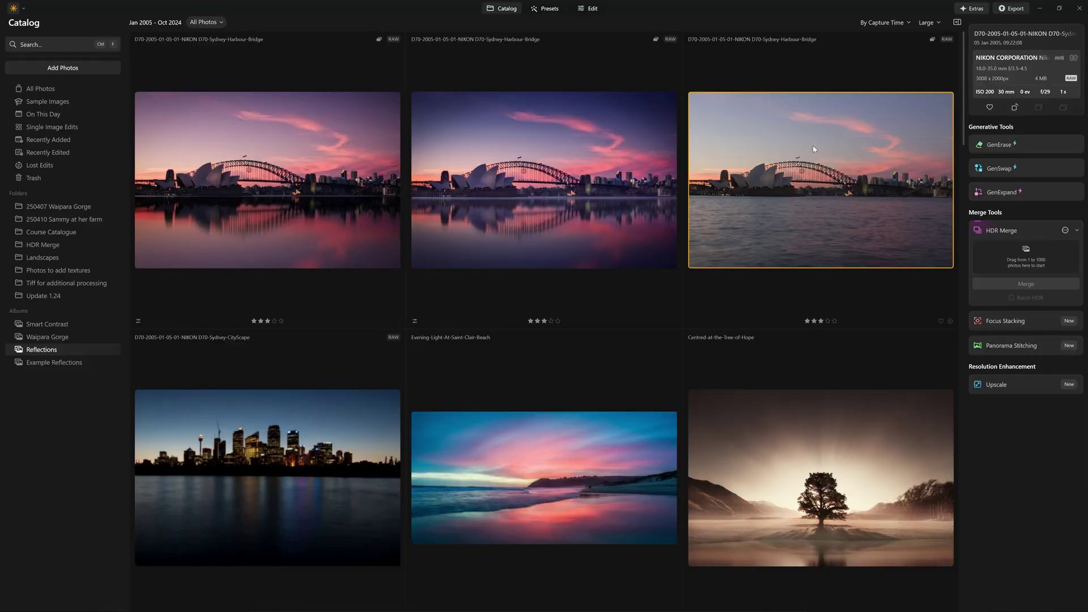
double_click(826, 167)
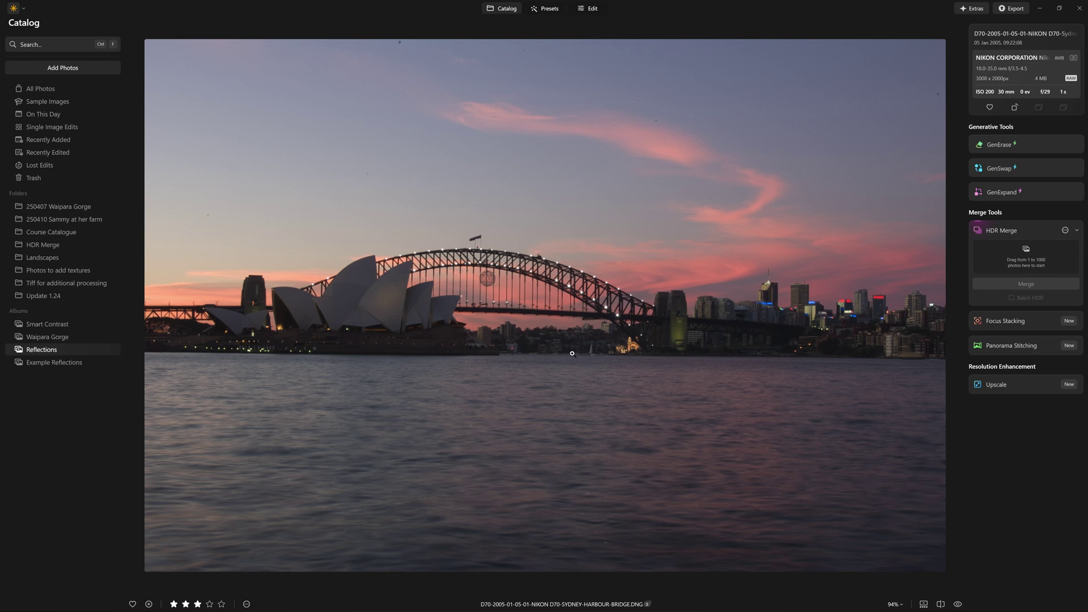
left_click(591, 9)
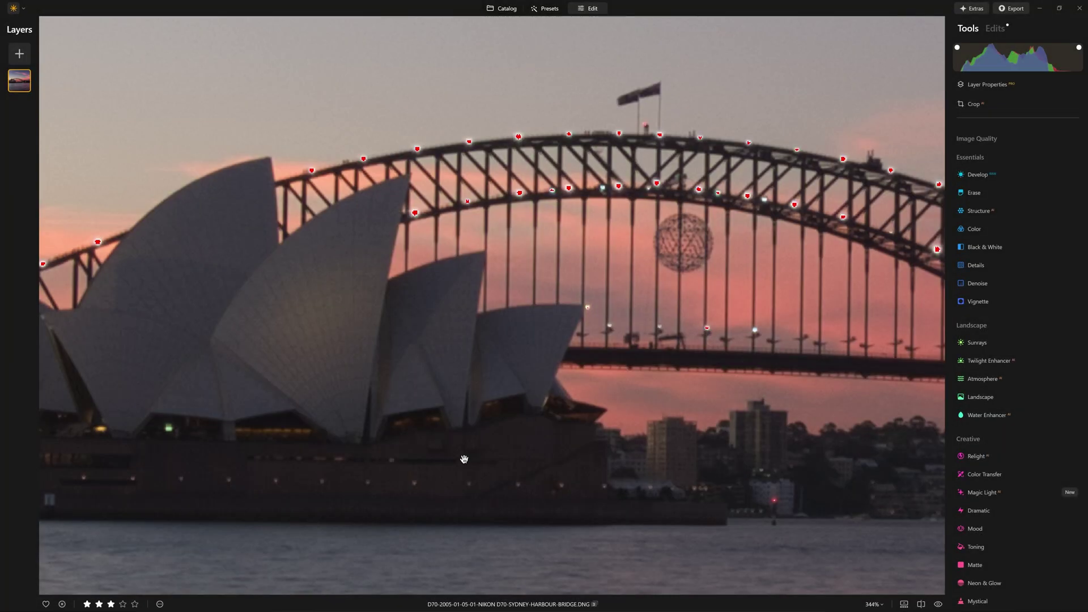
Apply Noiseless denoising at Low strength with Sharpness raised to 83.
scroll(628, 308, "down", 1)
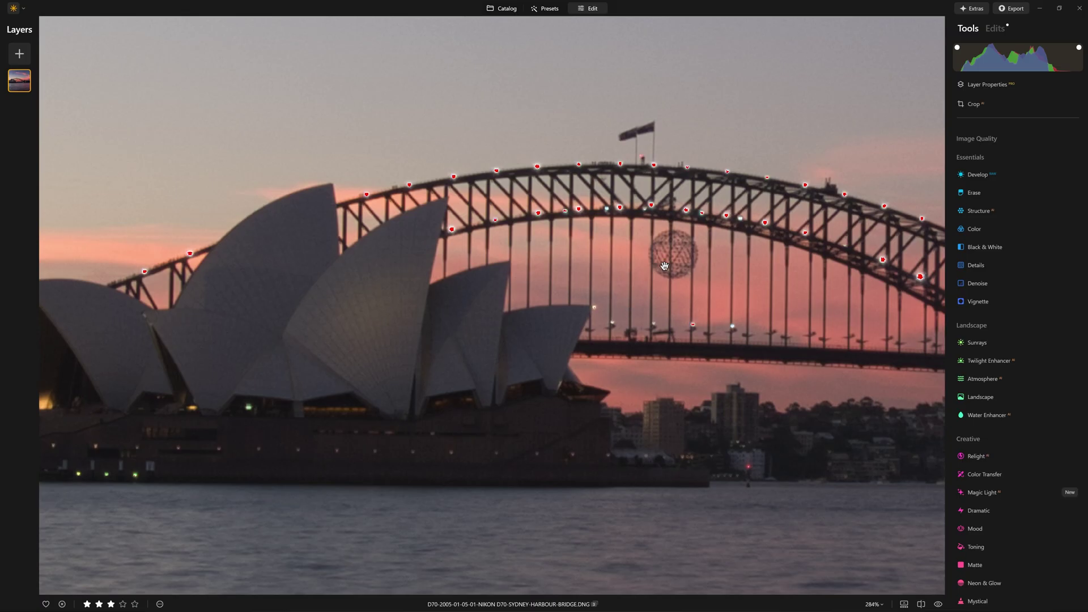
left_click(982, 142)
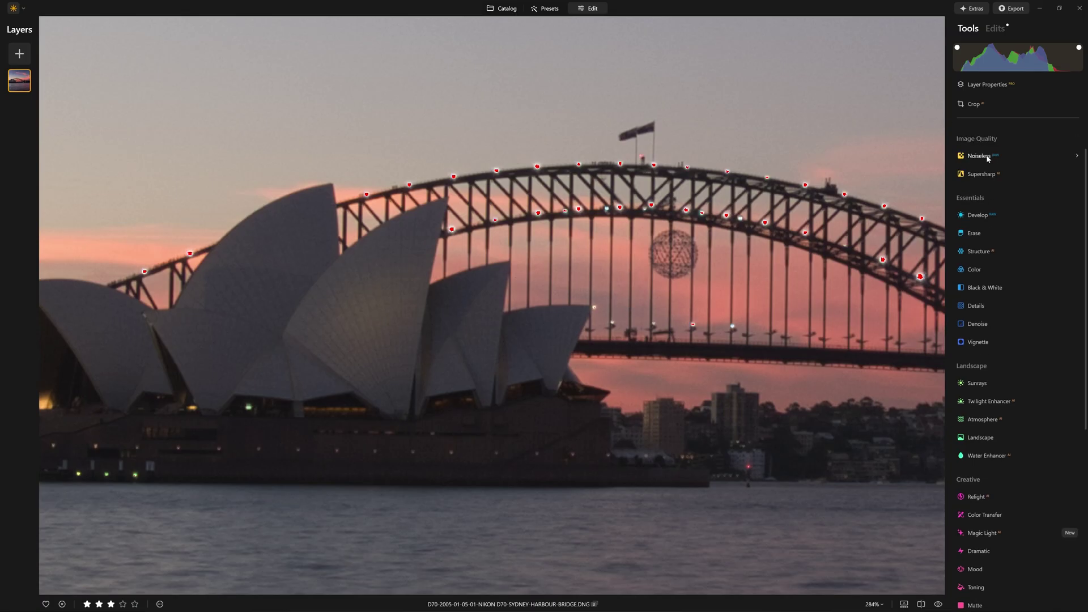
left_click(985, 157)
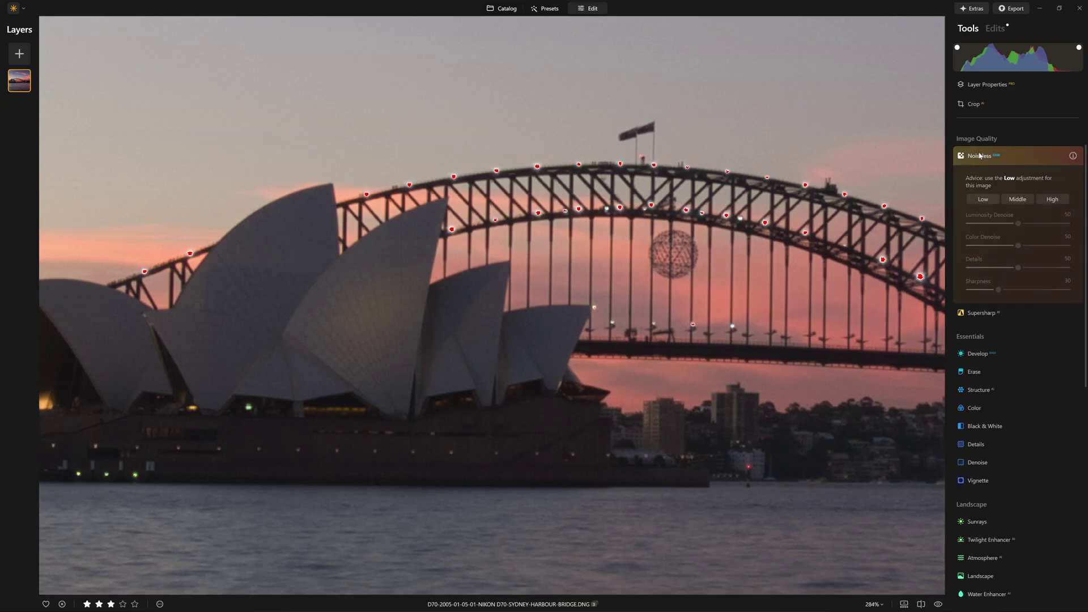
left_click(1017, 199)
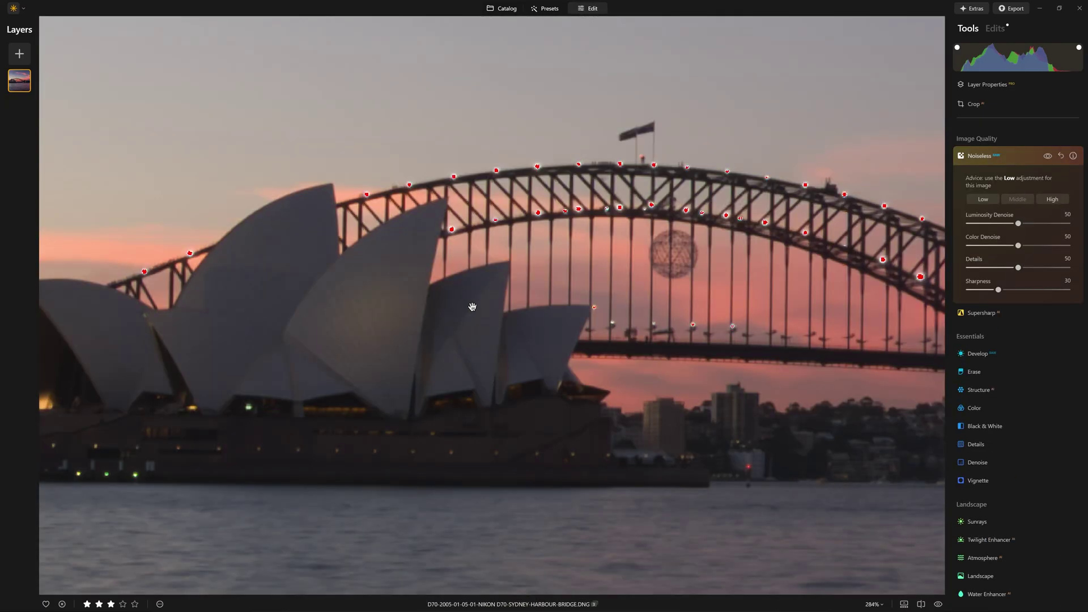
left_click(992, 200)
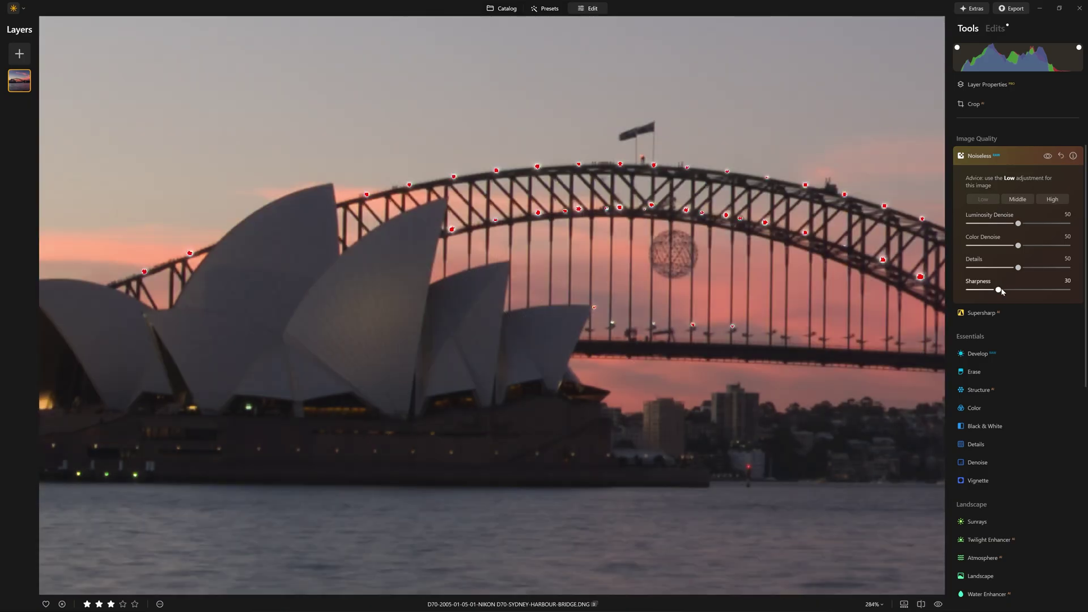
left_click_drag(1007, 291, 1052, 293)
left_click_drag(540, 362, 876, 313)
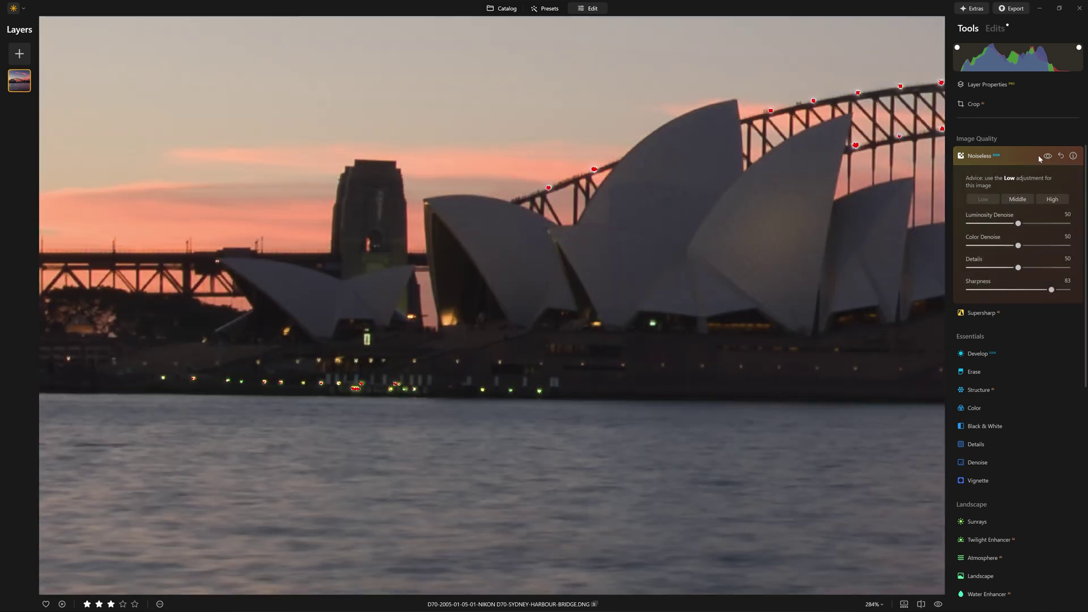
scroll(692, 320, "down", 2)
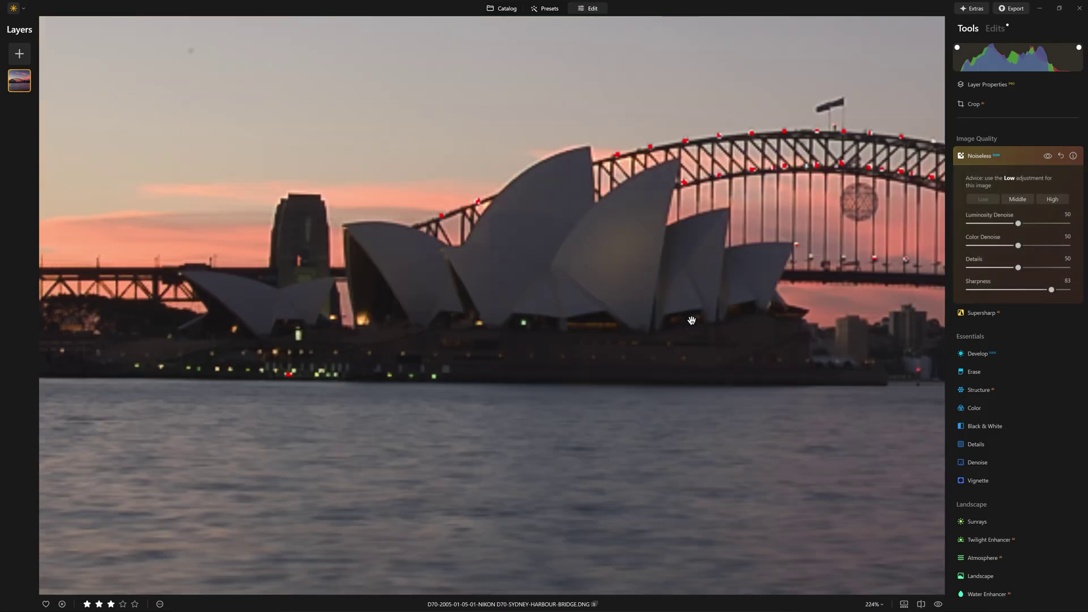
scroll(691, 320, "down", 5)
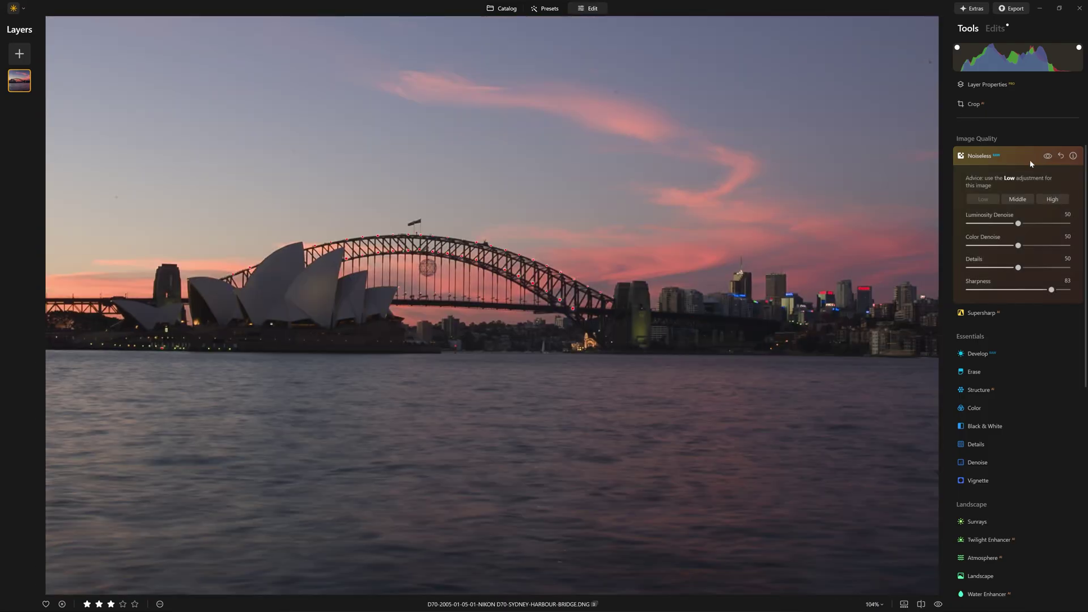
left_click(1028, 155)
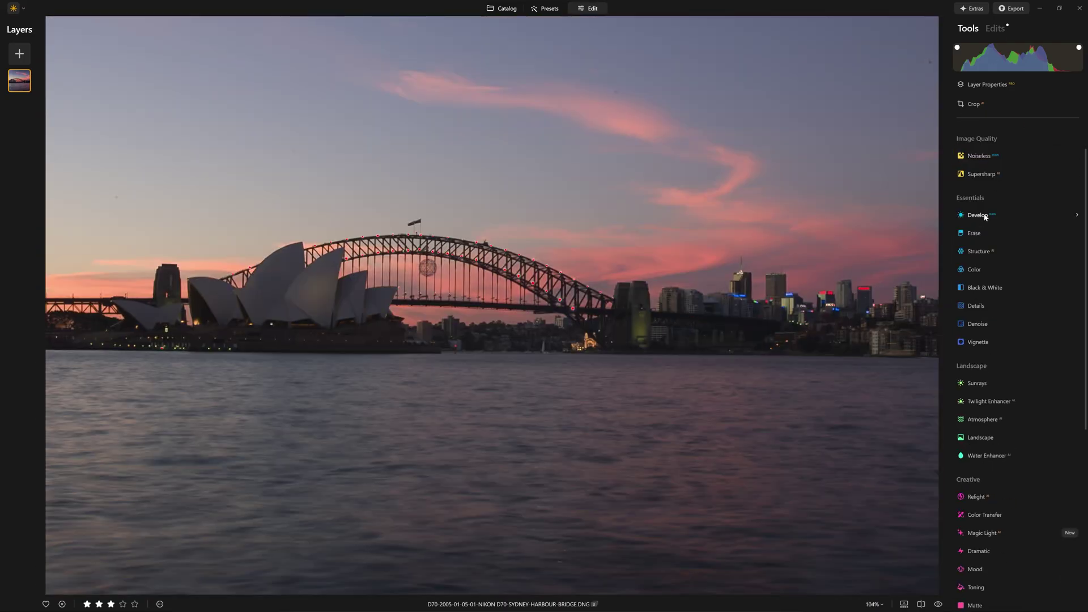
Try Develop's Auto Adjust, reset it, then set Smart Contrast to 47 and Shadows to 51.
left_click(979, 215)
scroll(994, 246, "down", 1)
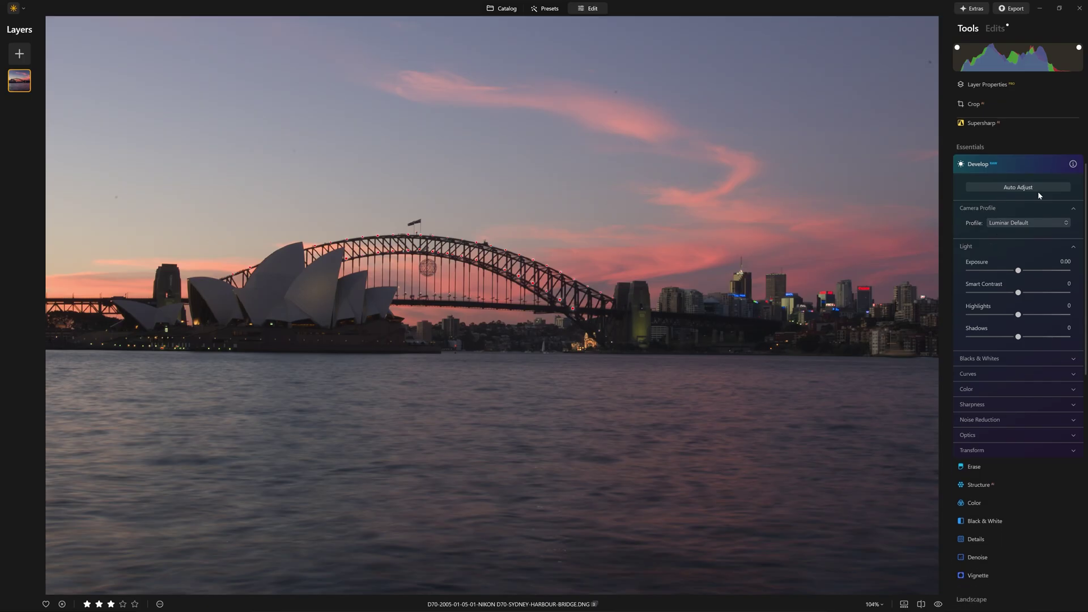
left_click(1018, 189)
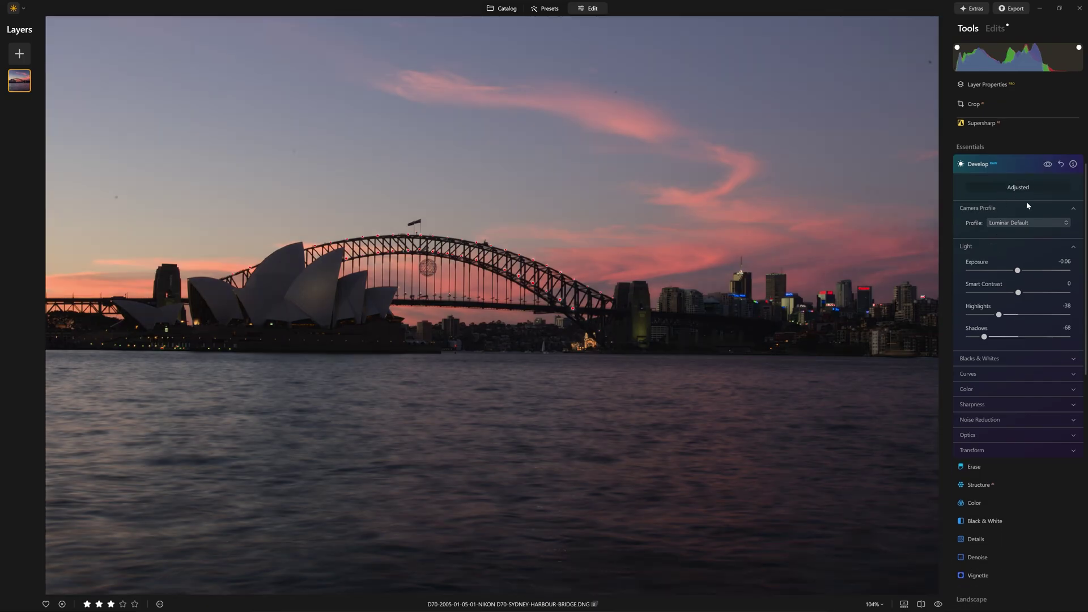
left_click(1060, 164)
scroll(1040, 246, "down", 2)
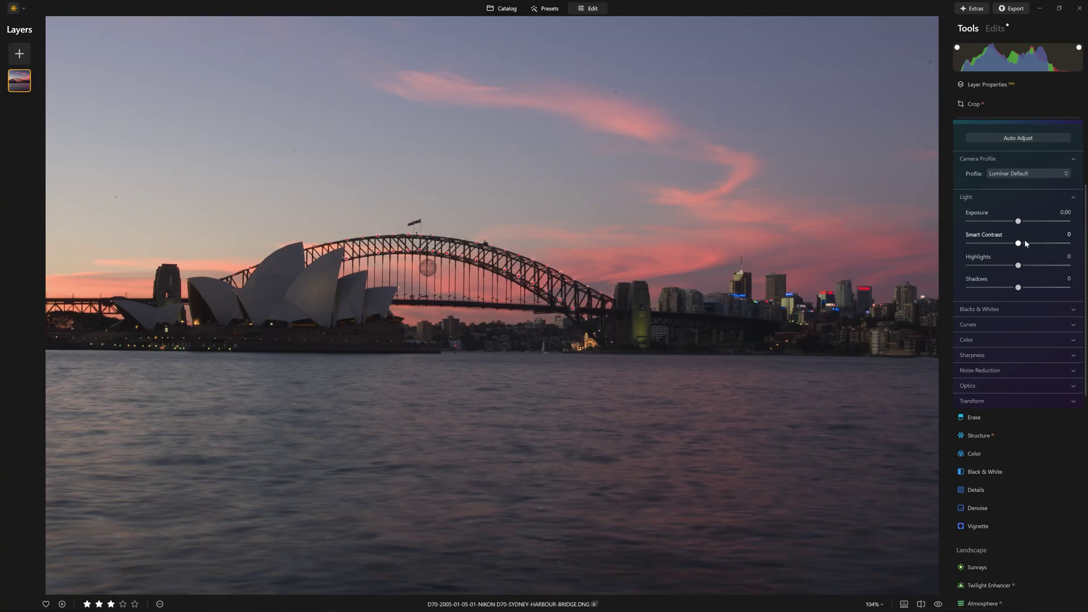
left_click_drag(1020, 241, 1040, 243)
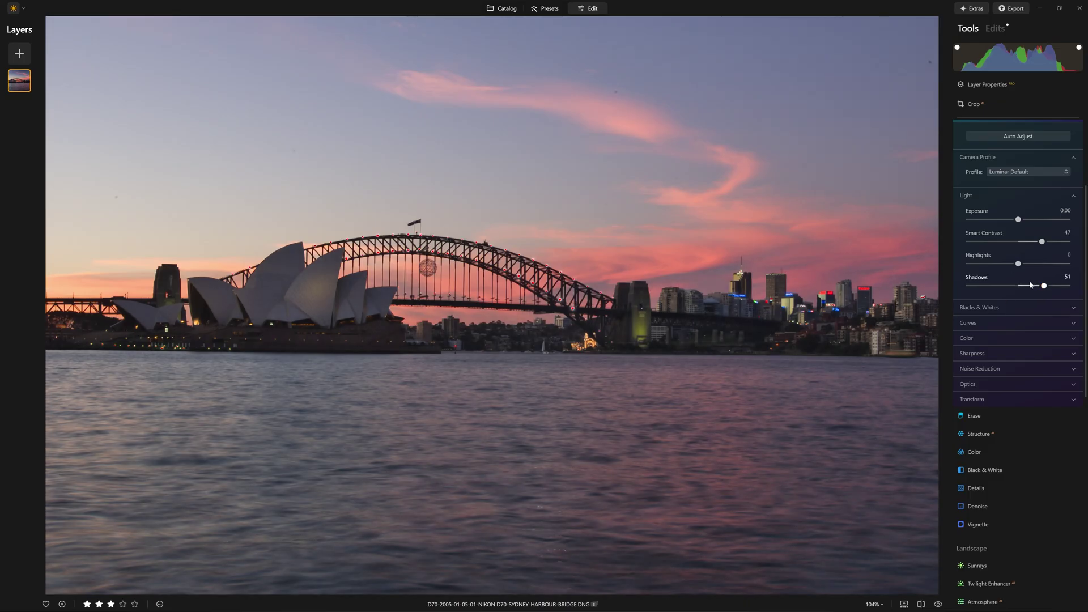
left_click(1021, 327)
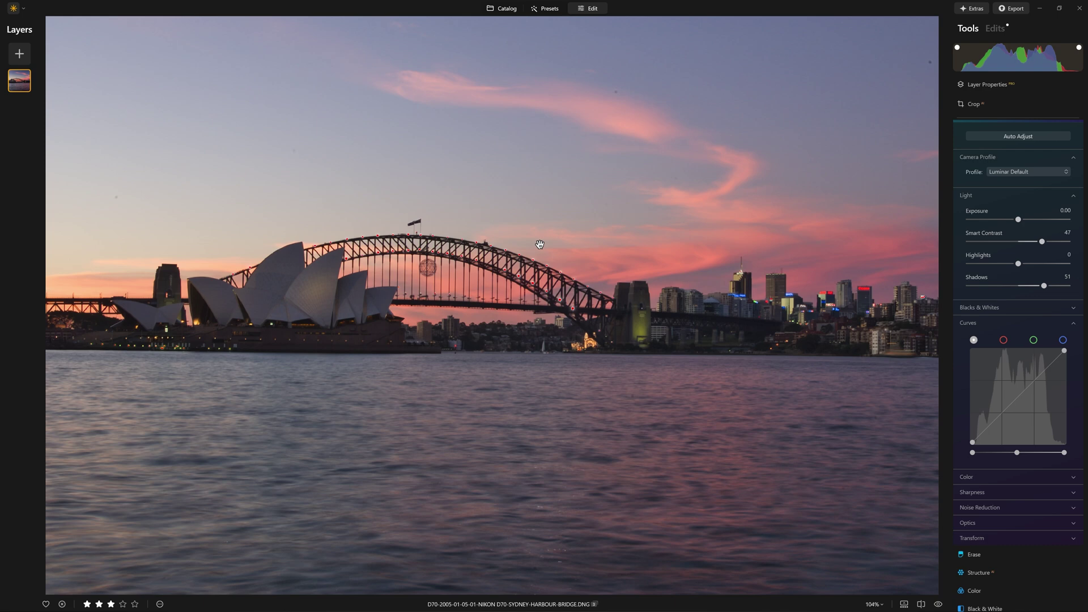
Hide the clipping warning and nudge the tone curve's black and white points slightly inward.
key("j")
scroll(223, 319, "up", 5)
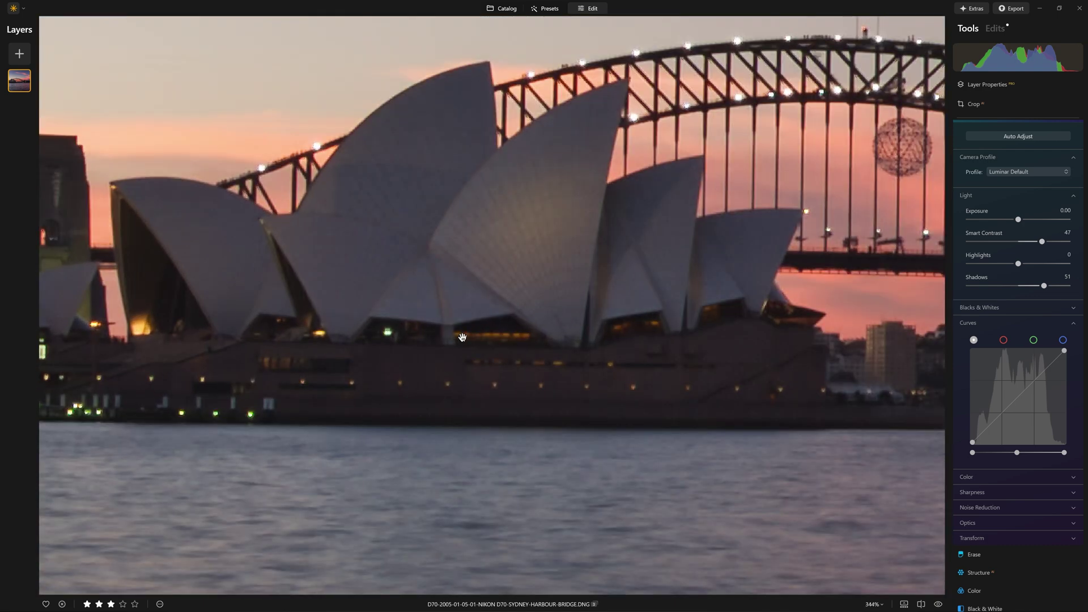
scroll(464, 343, "down", 2)
scroll(658, 272, "down", 1)
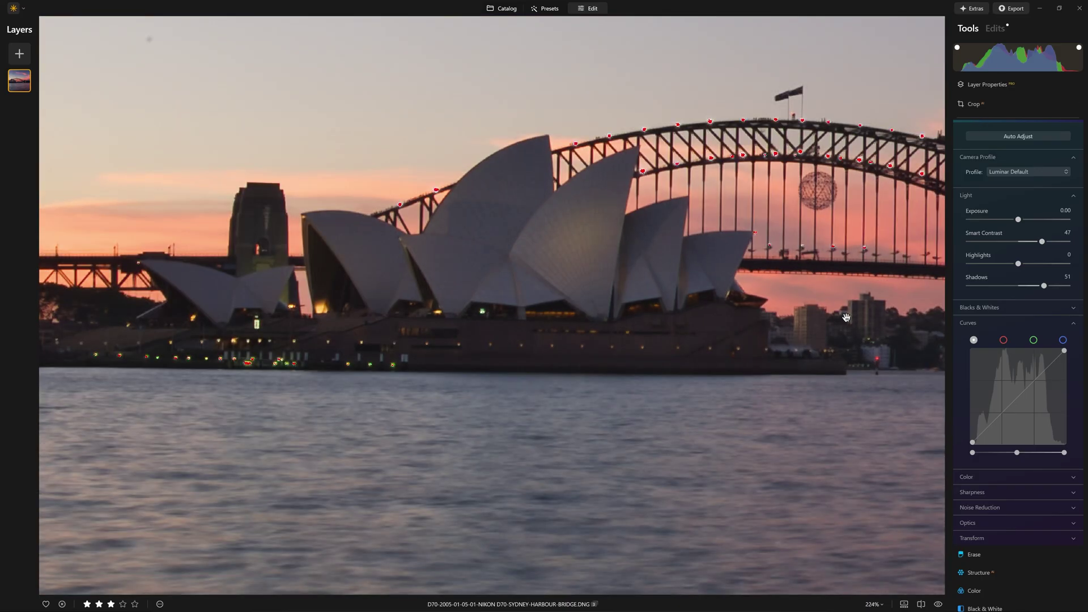
scroll(657, 129, "up", 5)
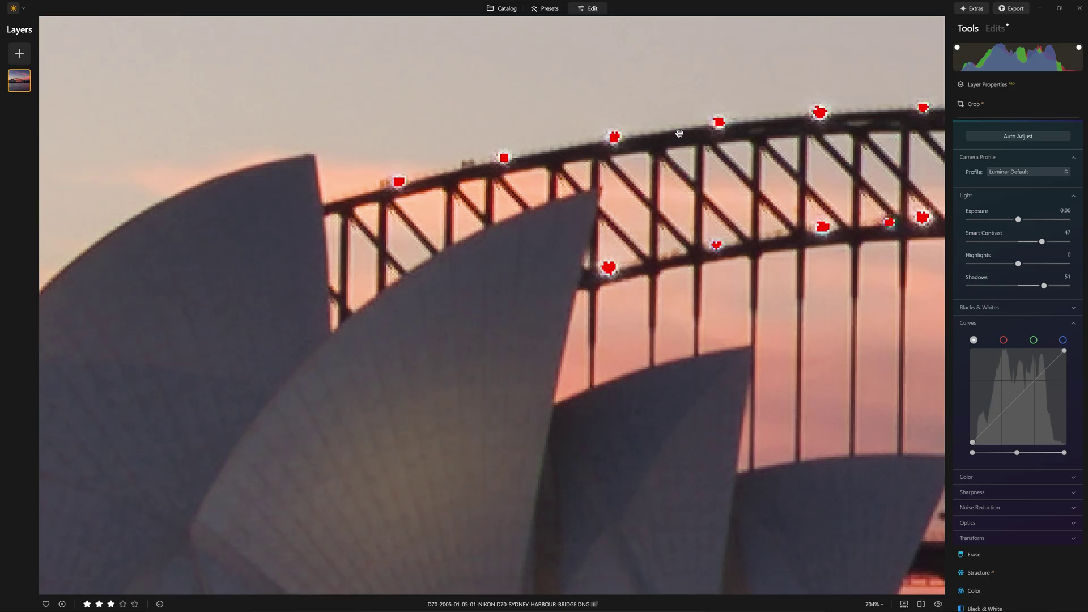
scroll(769, 220, "down", 3)
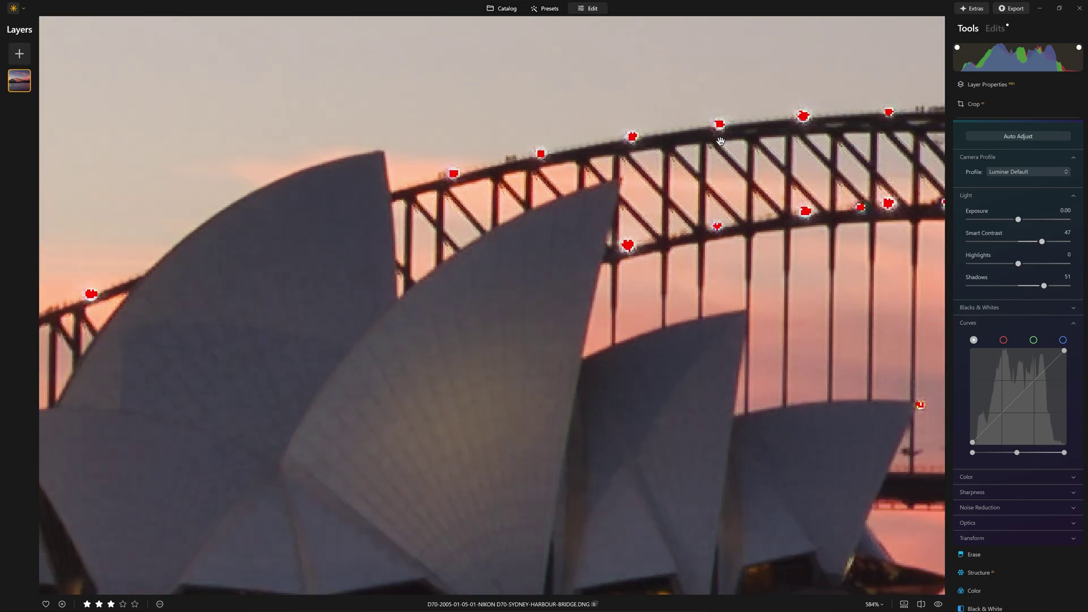
scroll(768, 220, "down", 3)
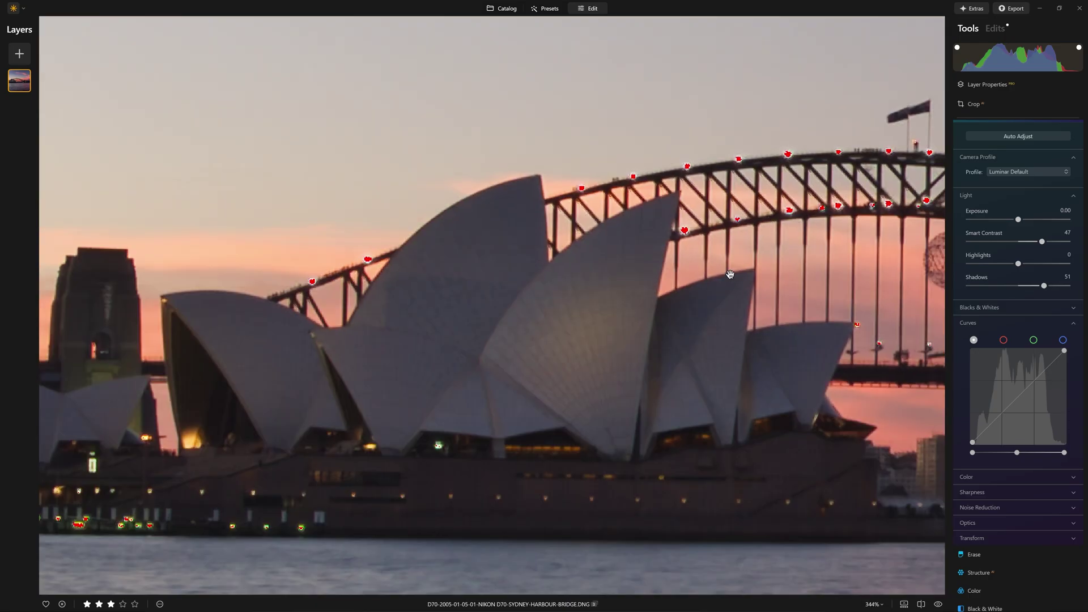
left_click_drag(972, 452, 983, 451)
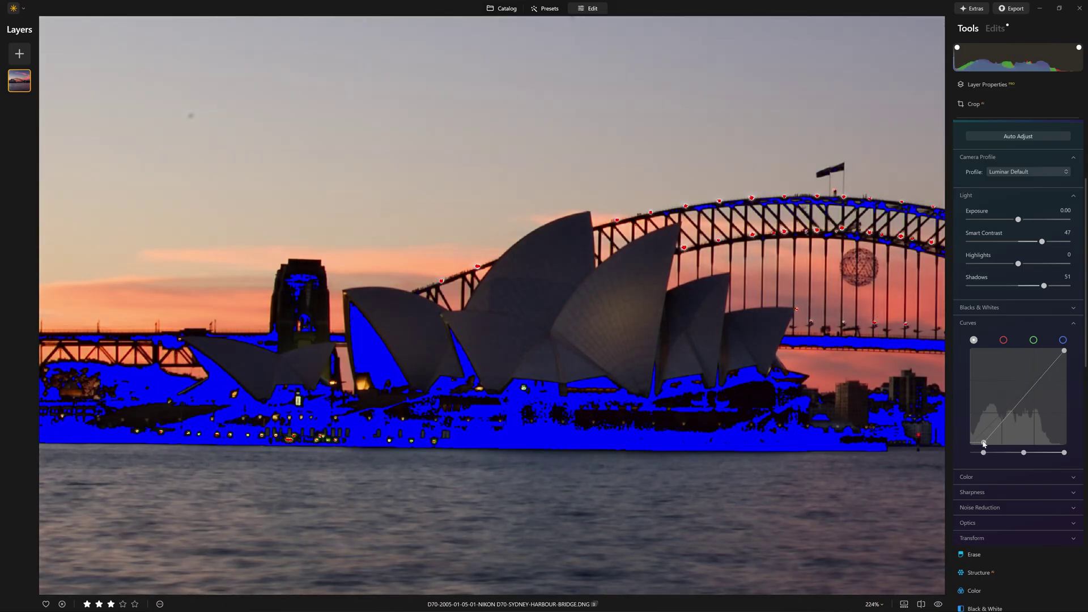
left_click_drag(979, 445, 975, 446)
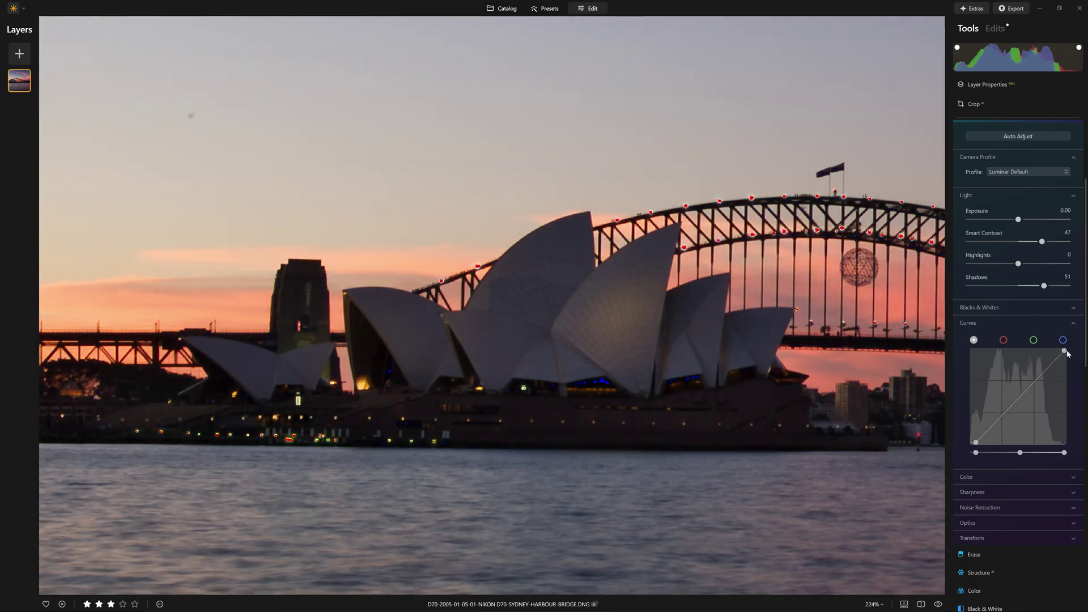
left_click_drag(1065, 352, 1061, 351)
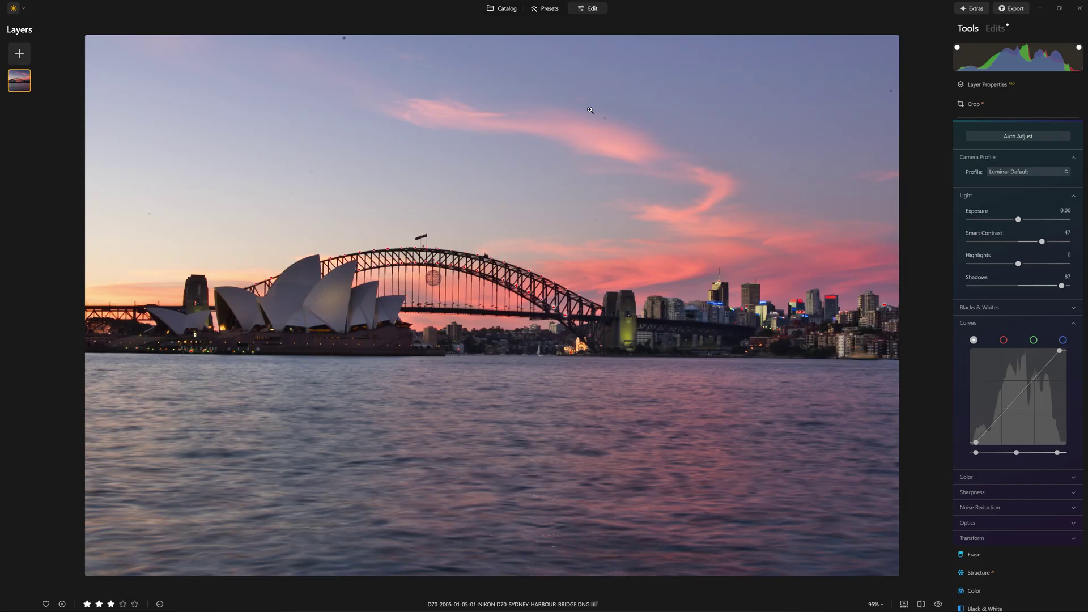
Inspect a plain patch of sky, then auto-remove dust spots with the Erase tool.
left_click(633, 105)
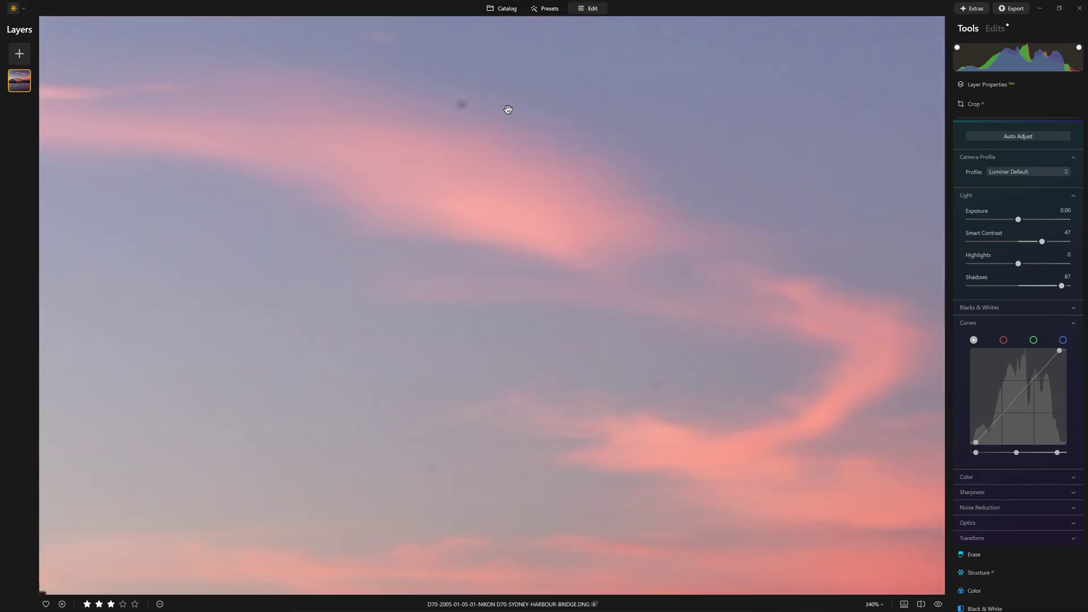
left_click_drag(772, 150, 359, 354)
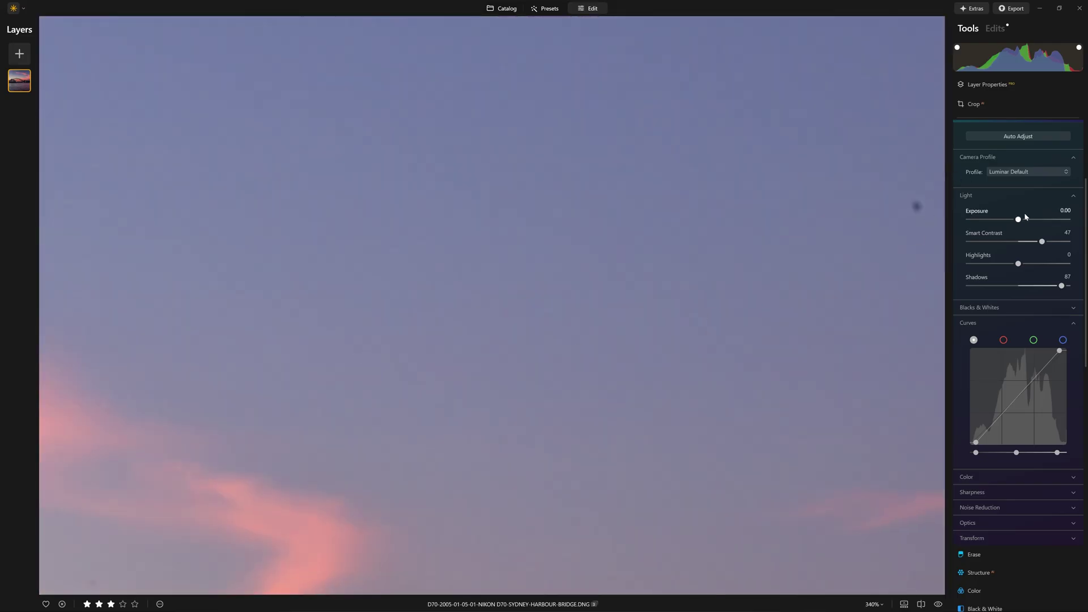
scroll(1024, 218, "up", 3)
left_click(1023, 221)
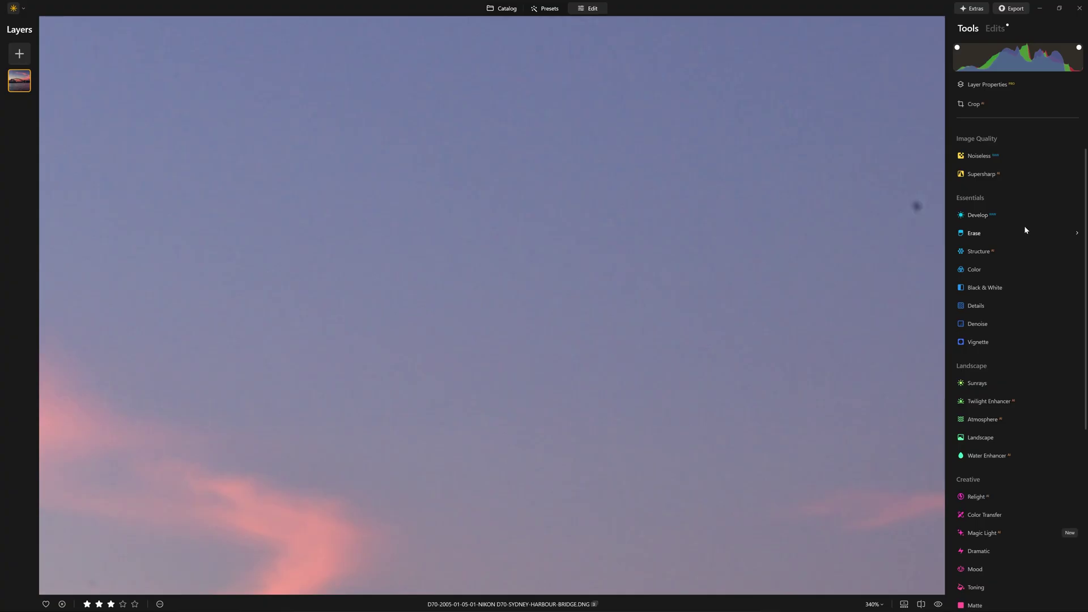
left_click(1025, 233)
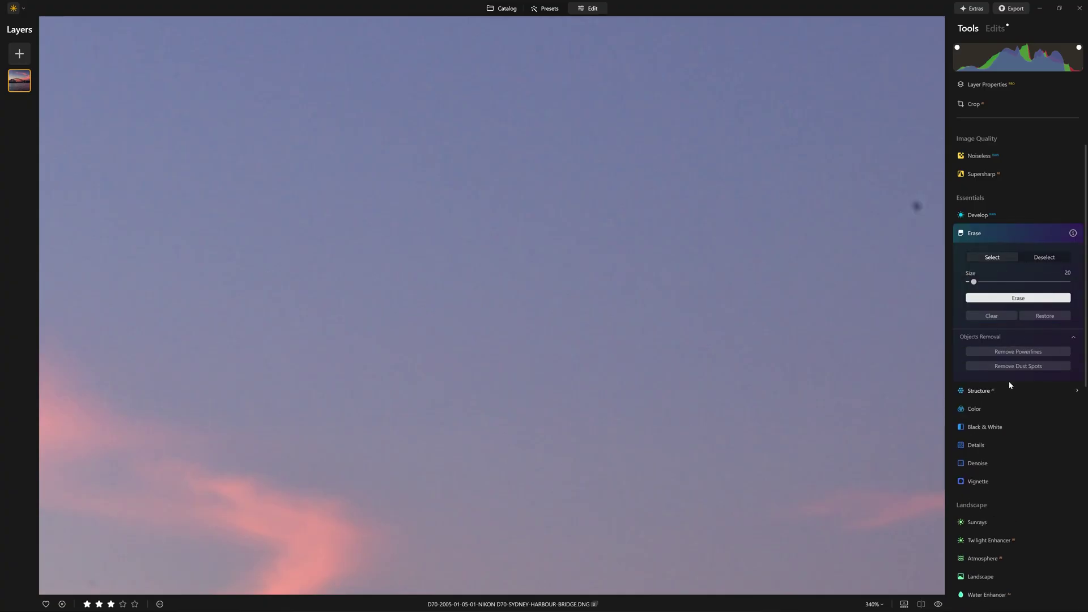
left_click(1012, 366)
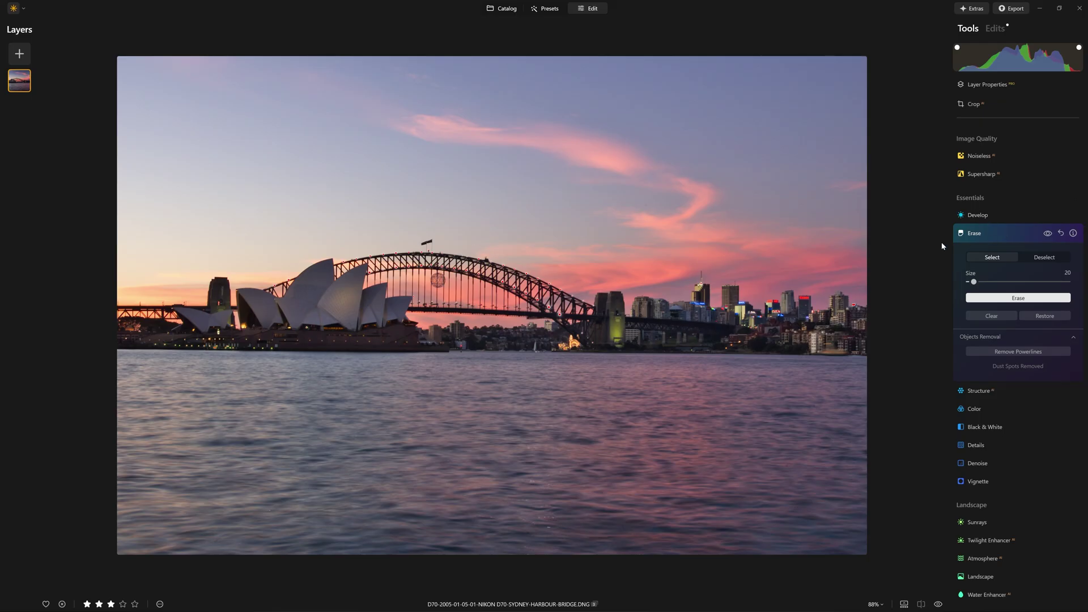
left_click(1001, 236)
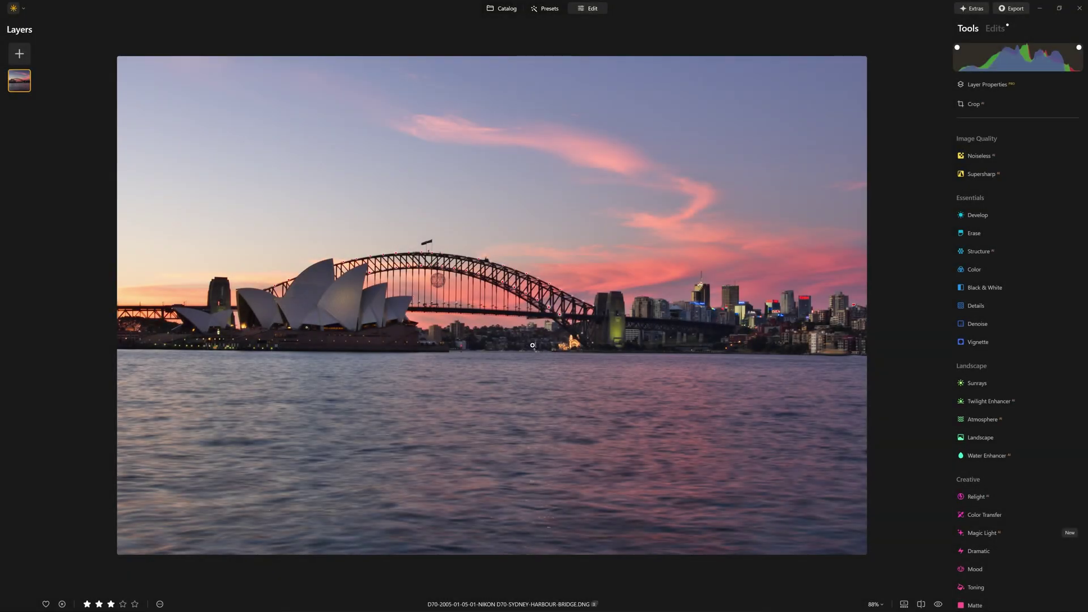
In Crop, auto-level the horizon with Horizon Alignment and fine-tune the rotation by hand.
scroll(572, 343, "up", 5)
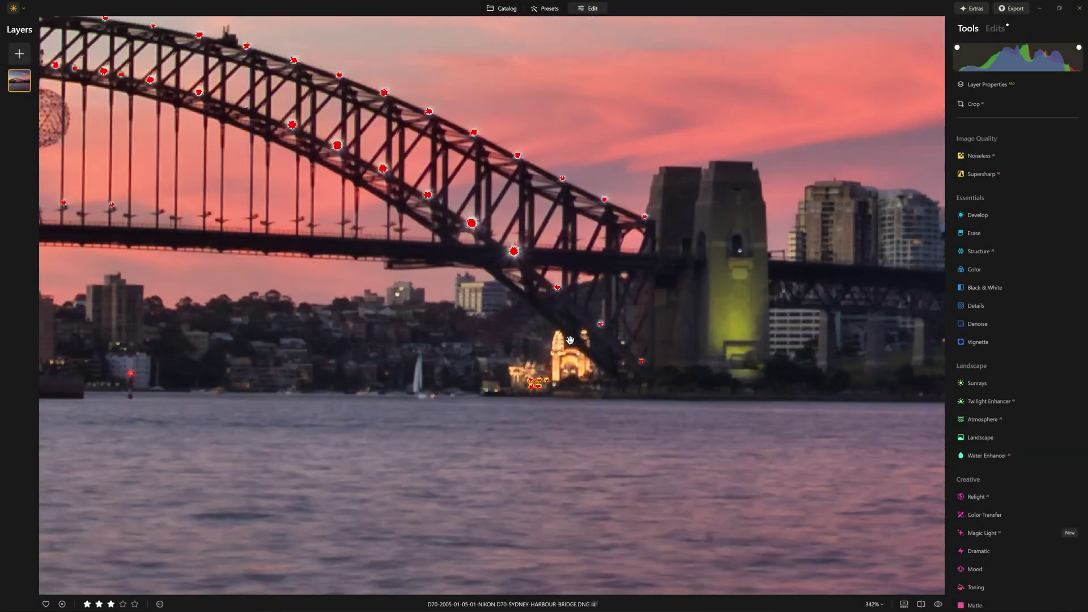
scroll(570, 340, "down", 3)
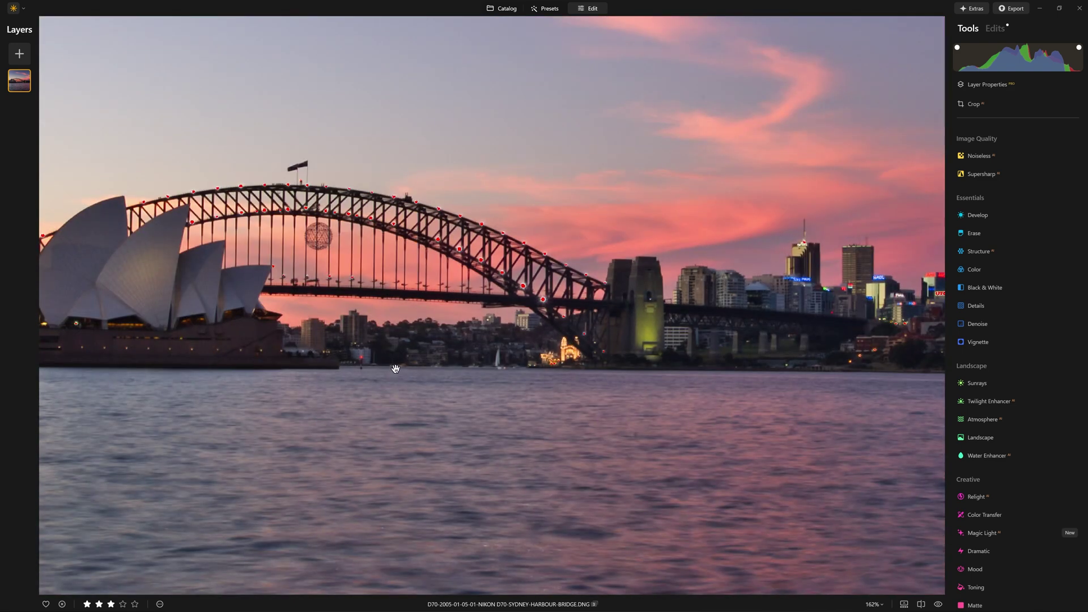
scroll(395, 369, "down", 2)
scroll(530, 386, "down", 3)
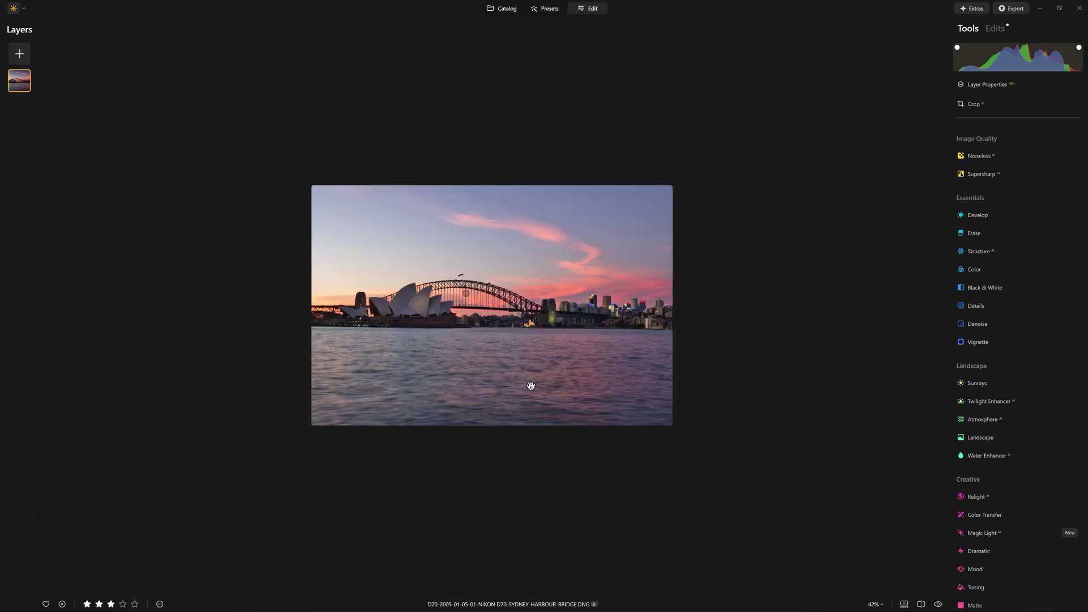
scroll(501, 340, "up", 3)
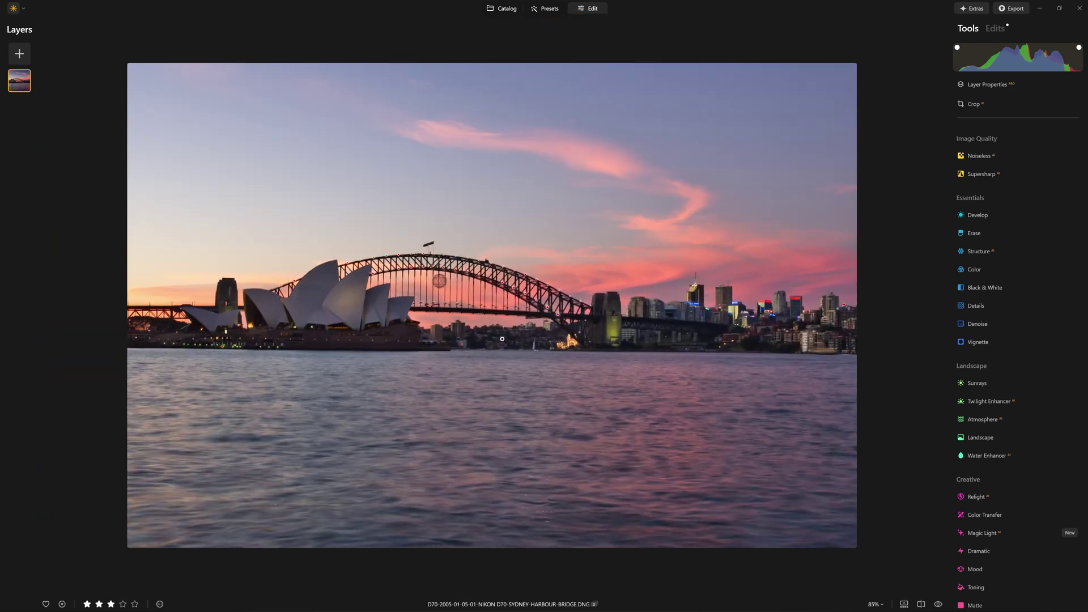
scroll(502, 339, "up", 1)
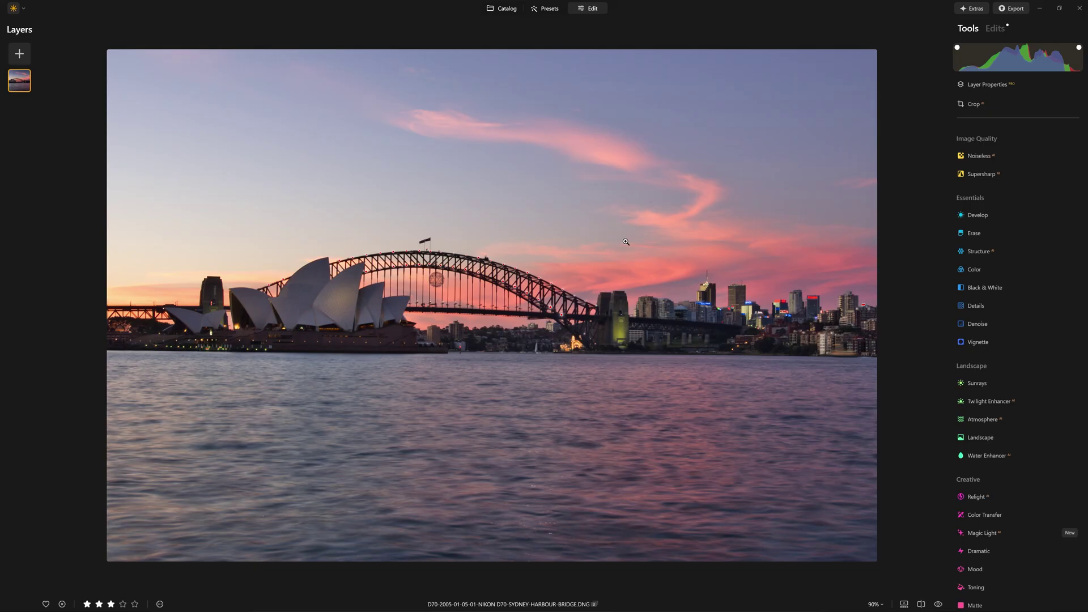
left_click(1002, 102)
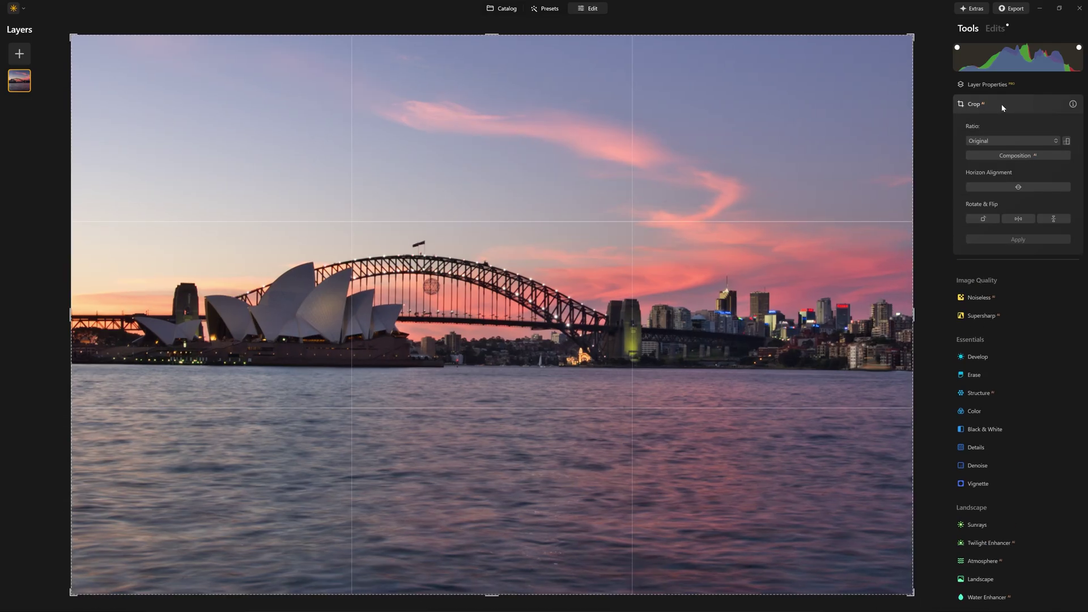
left_click(1009, 189)
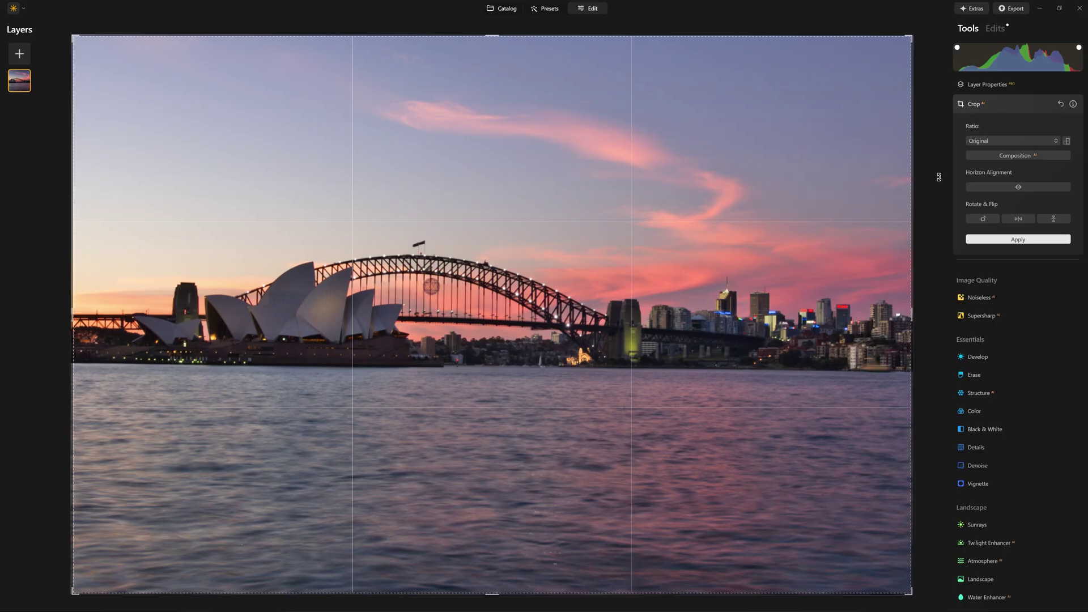
mouse_move(938, 177)
left_mouse_down()
mouse_move(943, 136)
mouse_move(935, 178)
mouse_move(936, 163)
left_mouse_up()
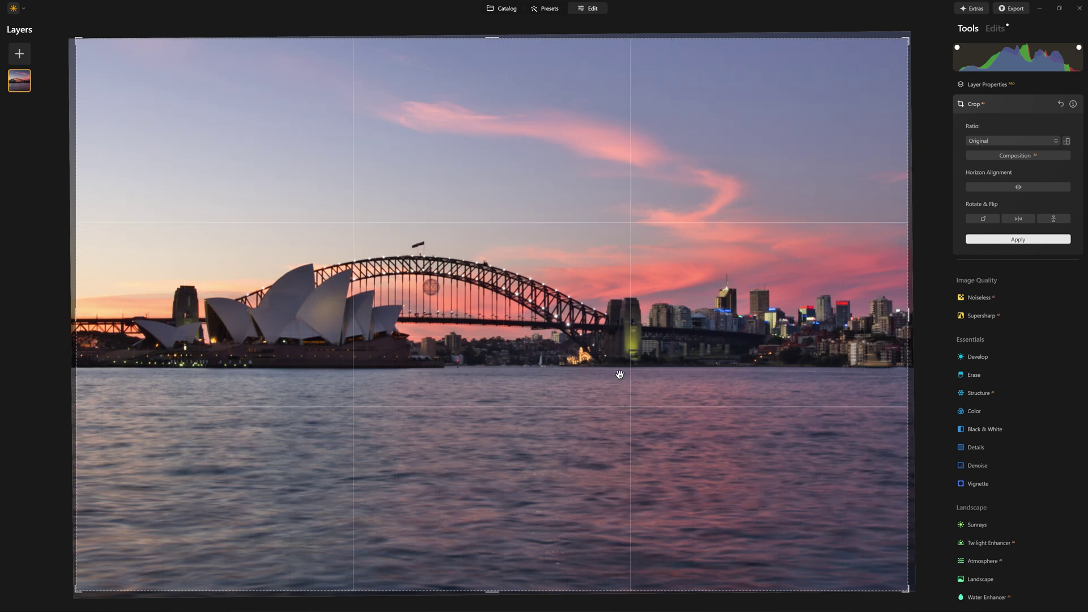
left_click_drag(938, 233, 938, 233)
Apply the crop, raise Structure Amount to 75, and toggle the effect off and on to compare.
left_click(1020, 239)
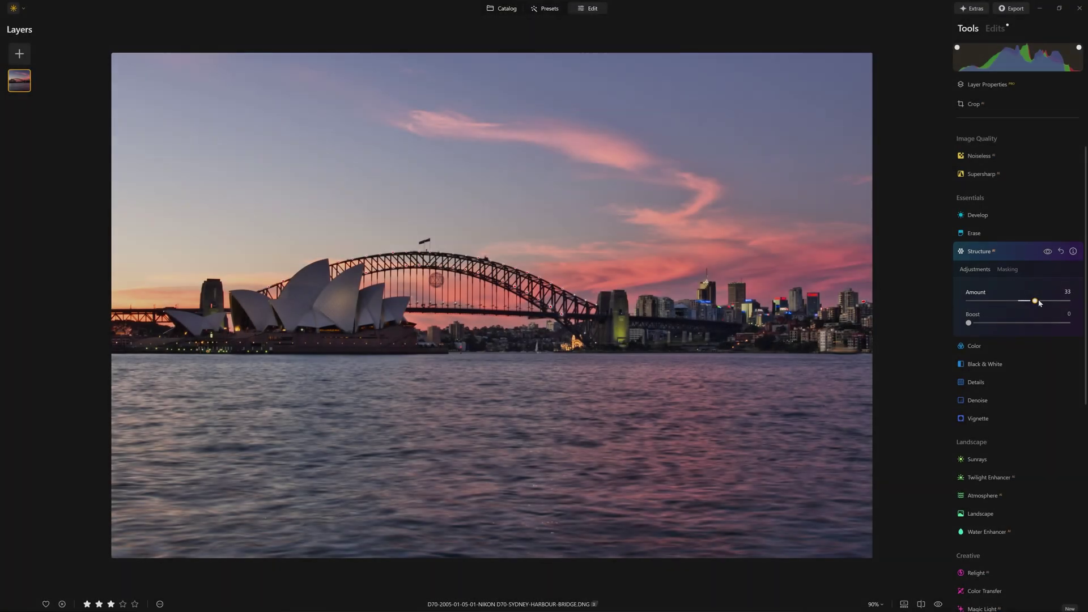
left_click_drag(1034, 300, 1057, 302)
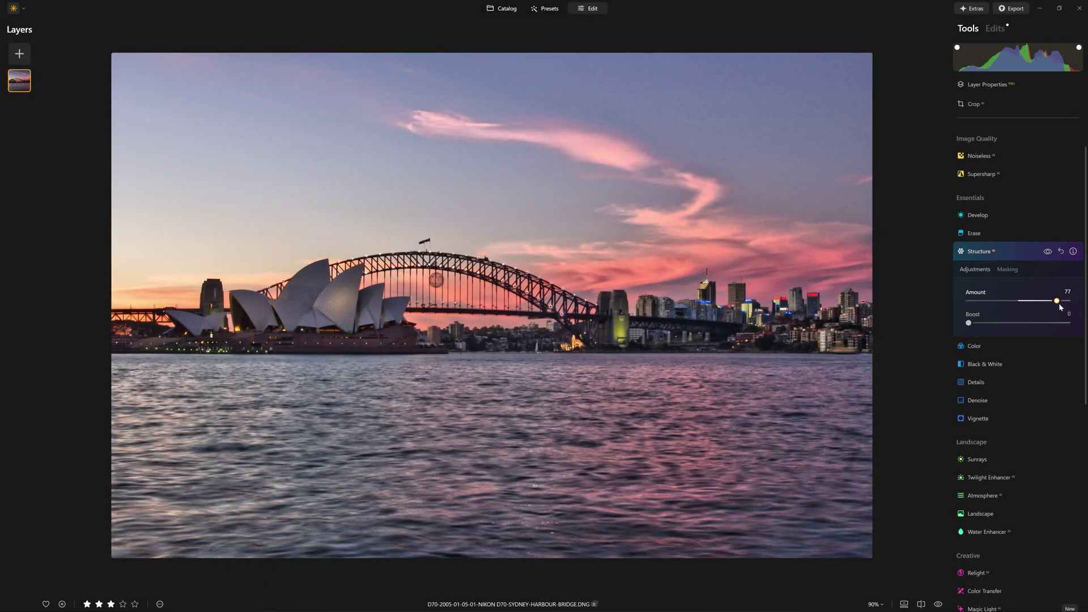
left_click(1047, 254)
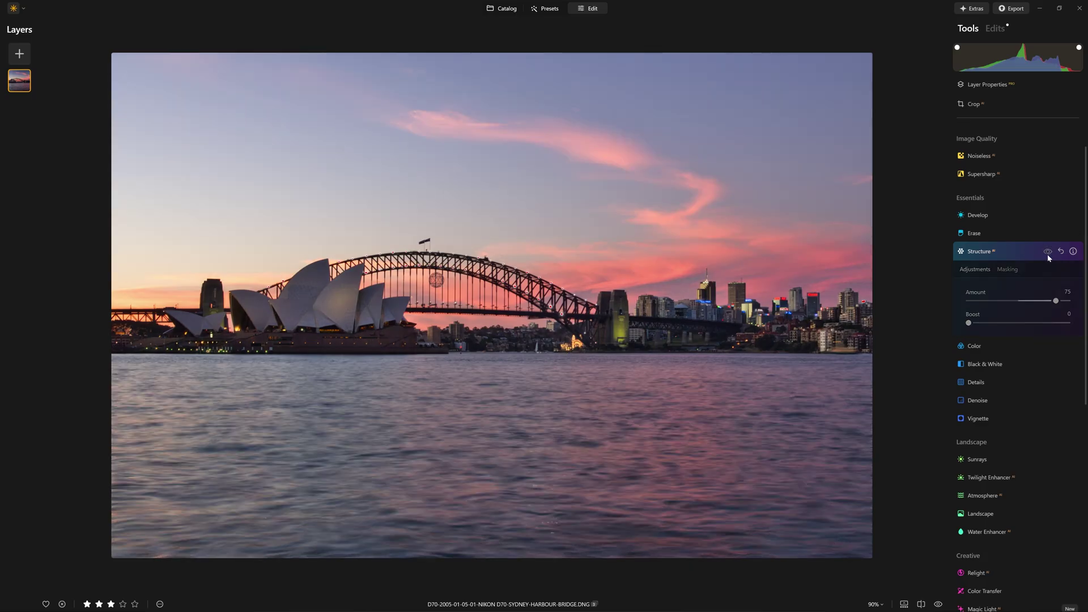
left_click(1047, 255)
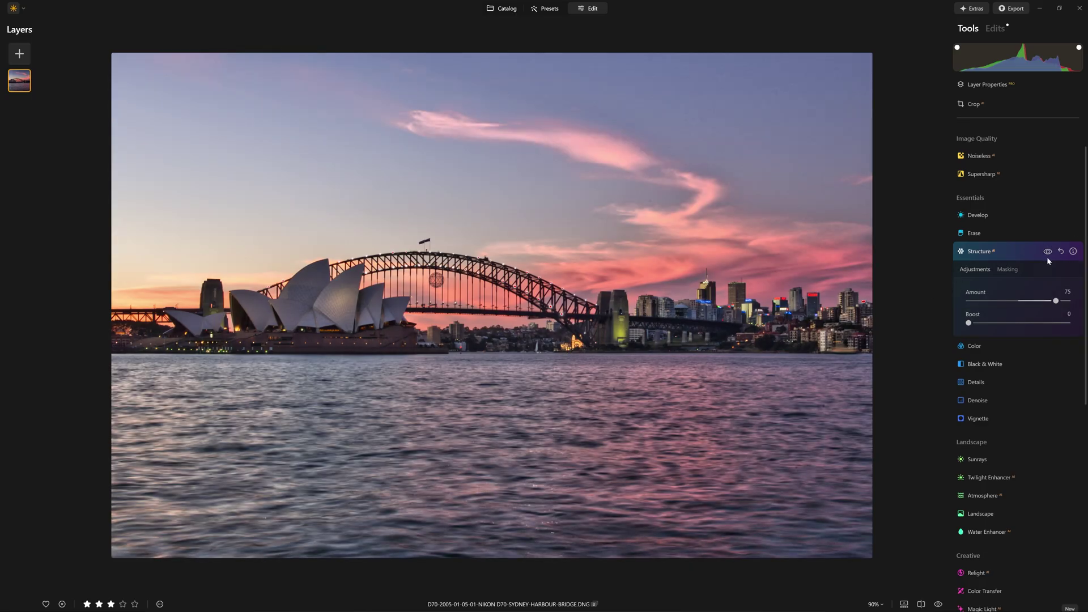
left_click(1046, 255)
left_click(1047, 253)
Mask the Structure effect with Mask AI's Architecture option and check the mask overlay.
left_click(1010, 269)
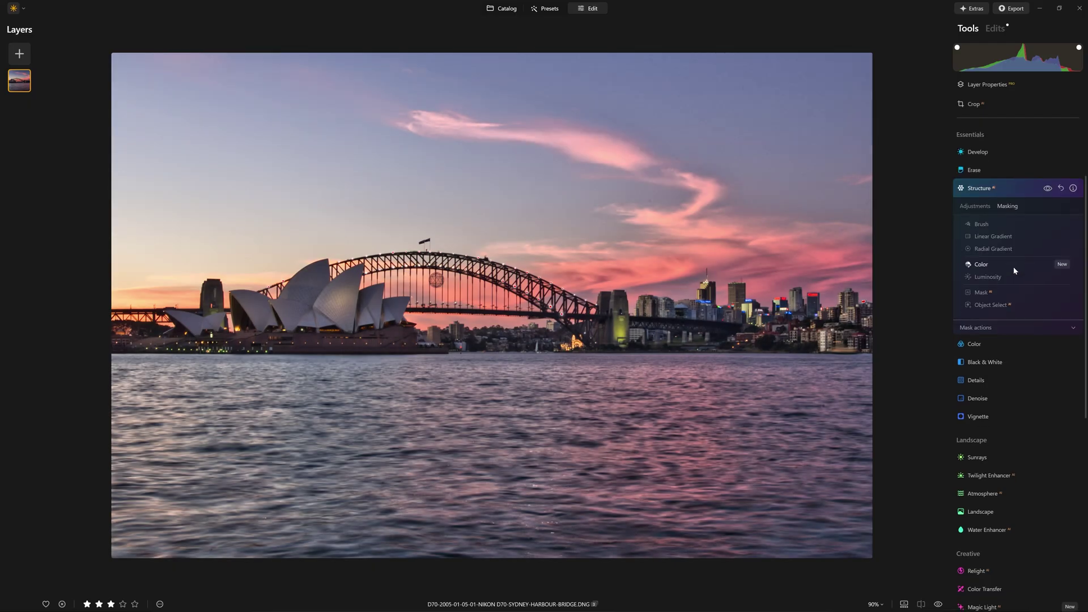
left_click(983, 251)
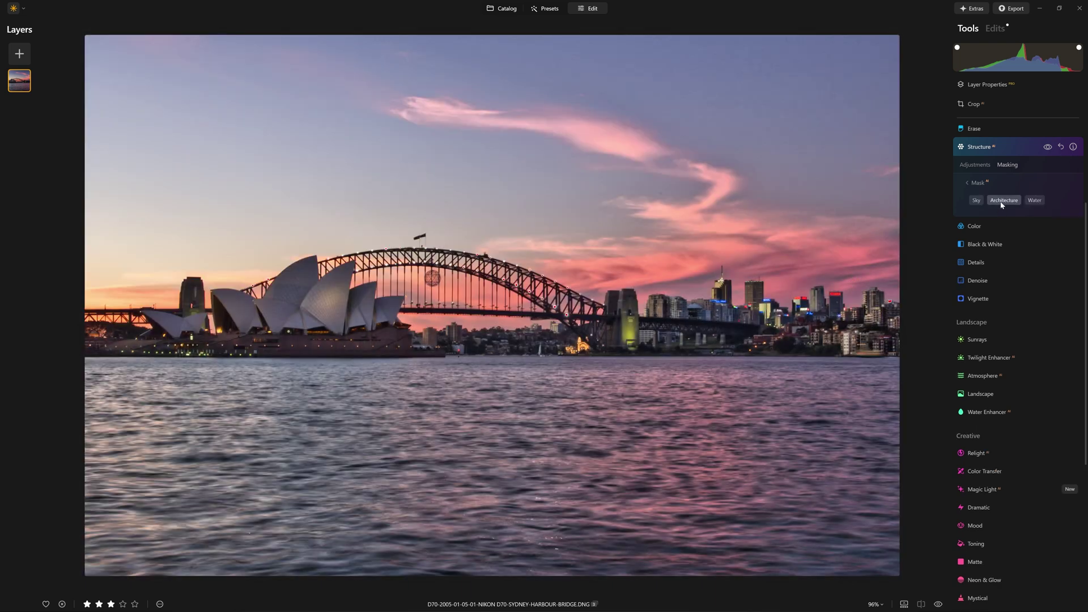
left_click(1002, 203)
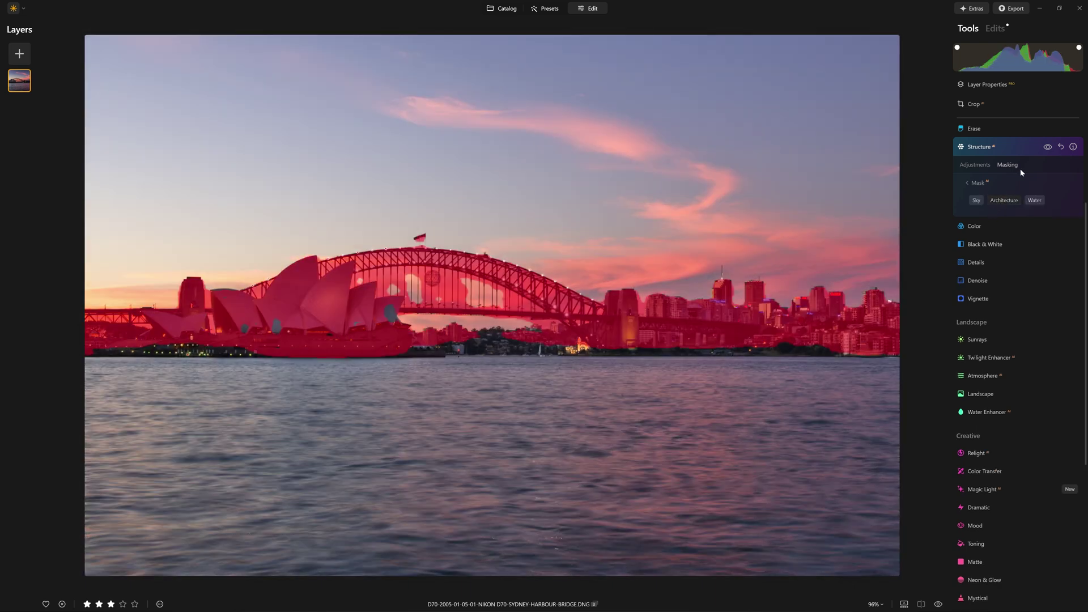
left_click(1047, 148)
left_click(1046, 148)
Switch to a Brush mask at size 182 and paint over the bridge, Opera House and skyline.
left_click(977, 182)
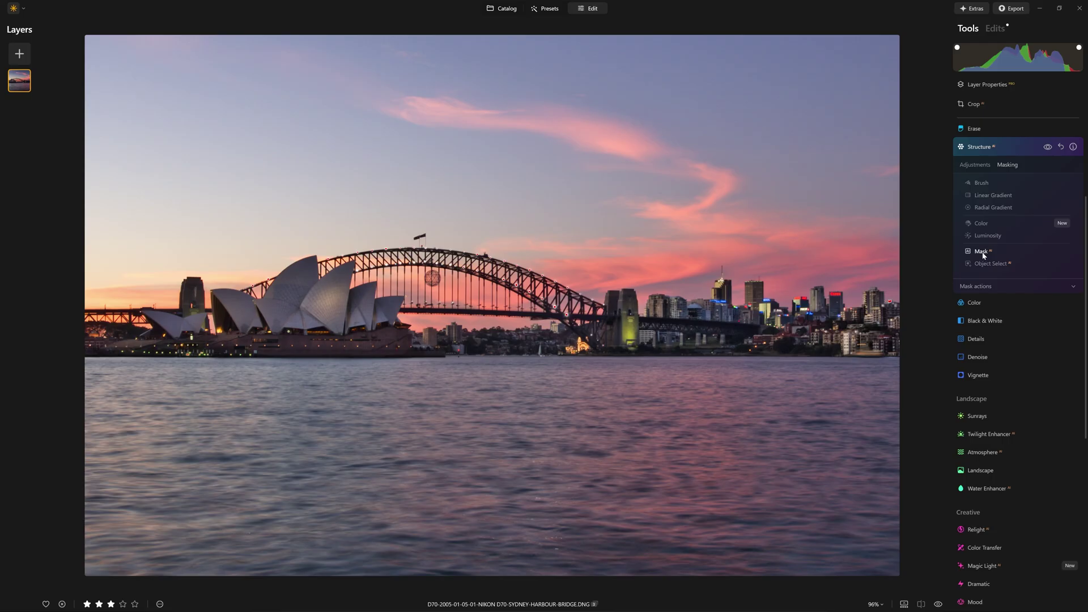
left_click(982, 184)
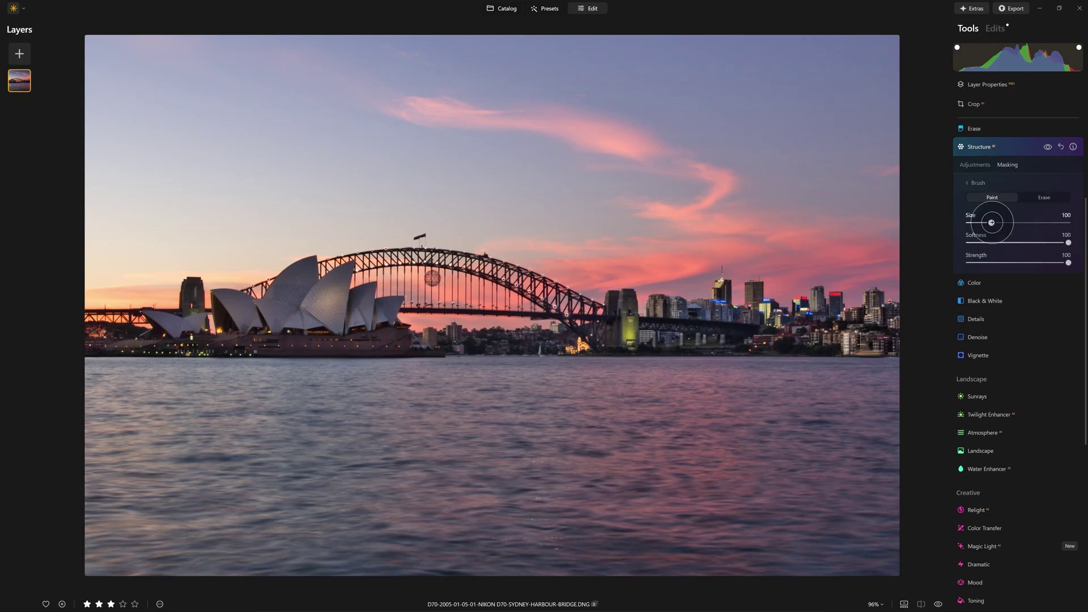
left_click_drag(990, 222, 1012, 222)
mouse_move(177, 340)
left_mouse_down()
mouse_move(109, 323)
mouse_move(294, 331)
mouse_move(777, 316)
mouse_move(768, 347)
mouse_move(774, 327)
mouse_move(891, 331)
left_mouse_up()
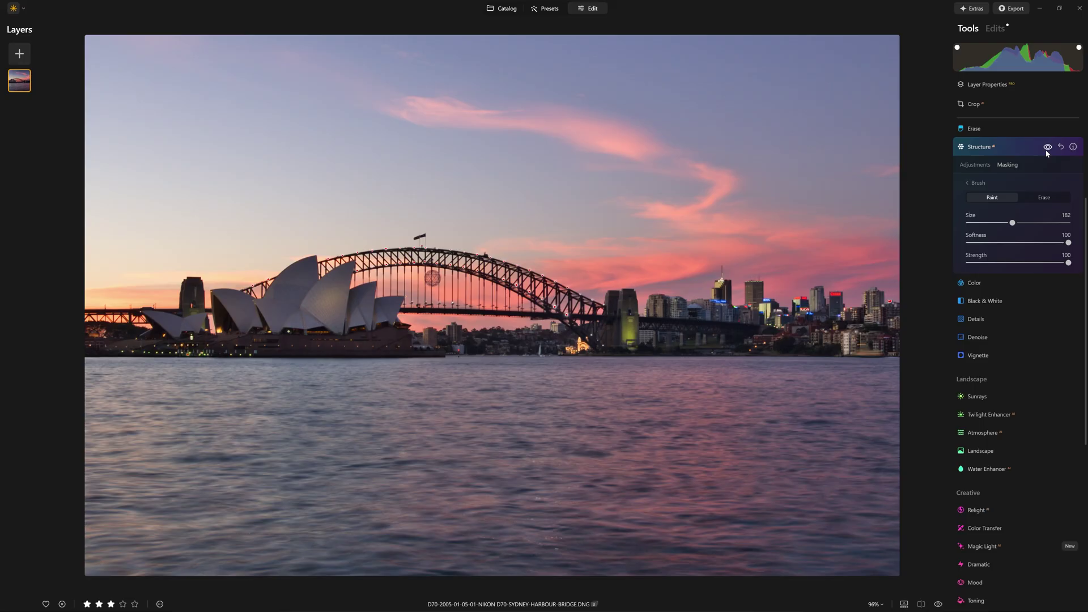
left_click(1047, 148)
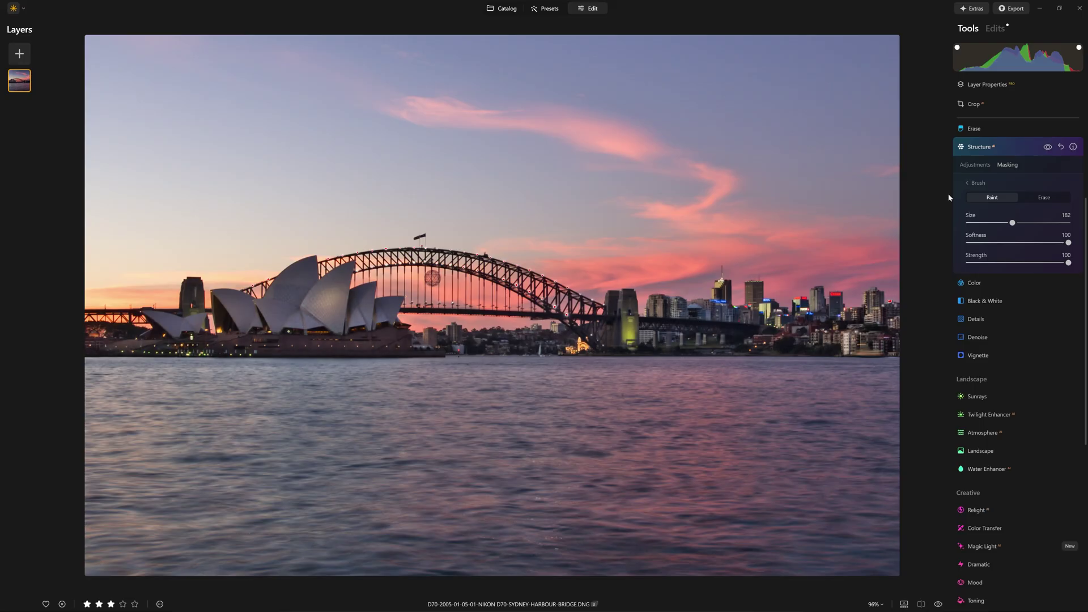
left_click(1032, 147)
Set Develop Exposure to -0.90 and Smart Contrast to 31, confined to the sky by a linear gradient mask.
left_click(991, 187)
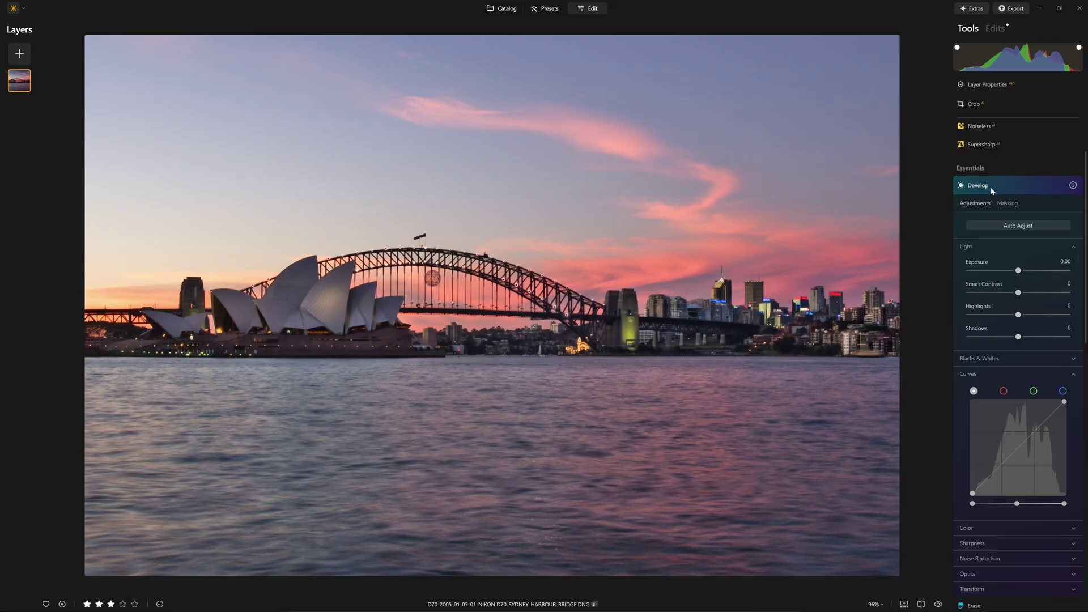
mouse_move(1019, 271)
left_mouse_down()
mouse_move(1022, 292)
mouse_move(1034, 292)
mouse_move(1005, 271)
left_mouse_up()
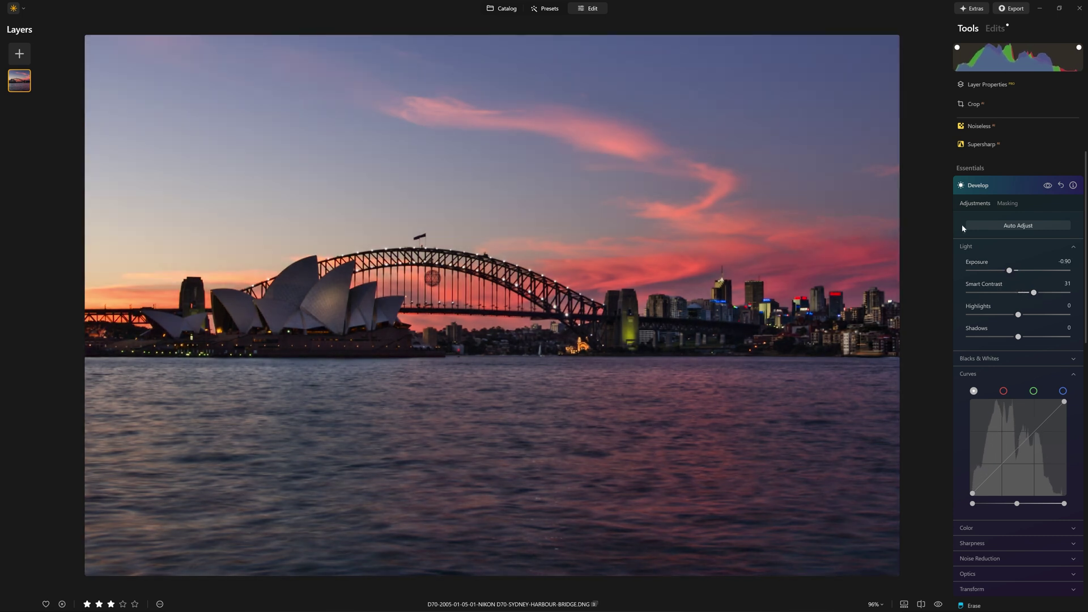
left_click(1007, 203)
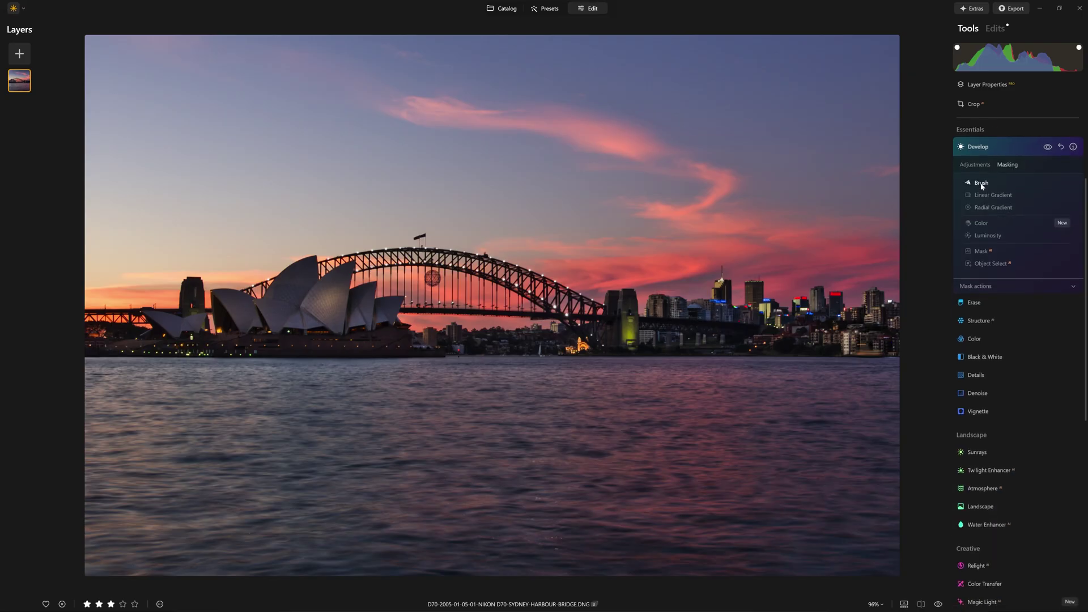
left_click(991, 195)
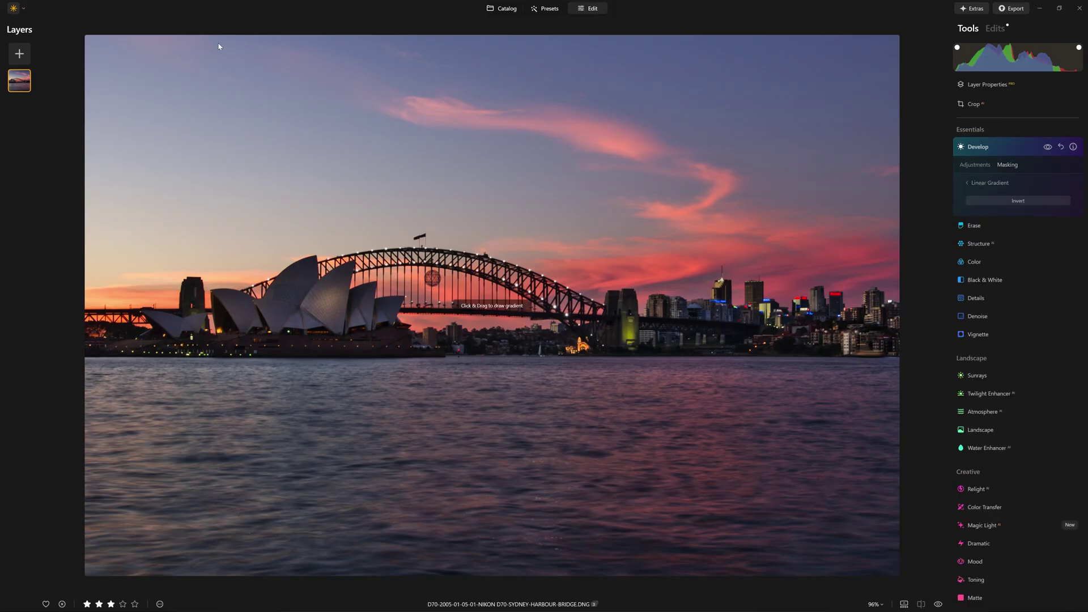
mouse_move(259, 35)
left_mouse_down()
mouse_move(278, 331)
mouse_move(283, 287)
left_mouse_up()
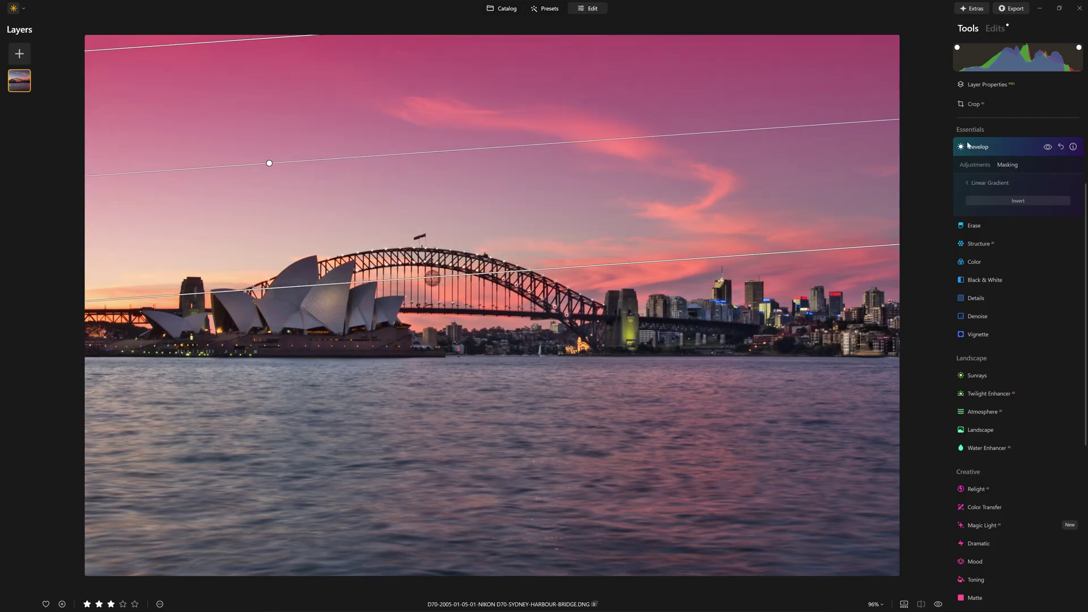
left_click(1006, 146)
key("backslash")
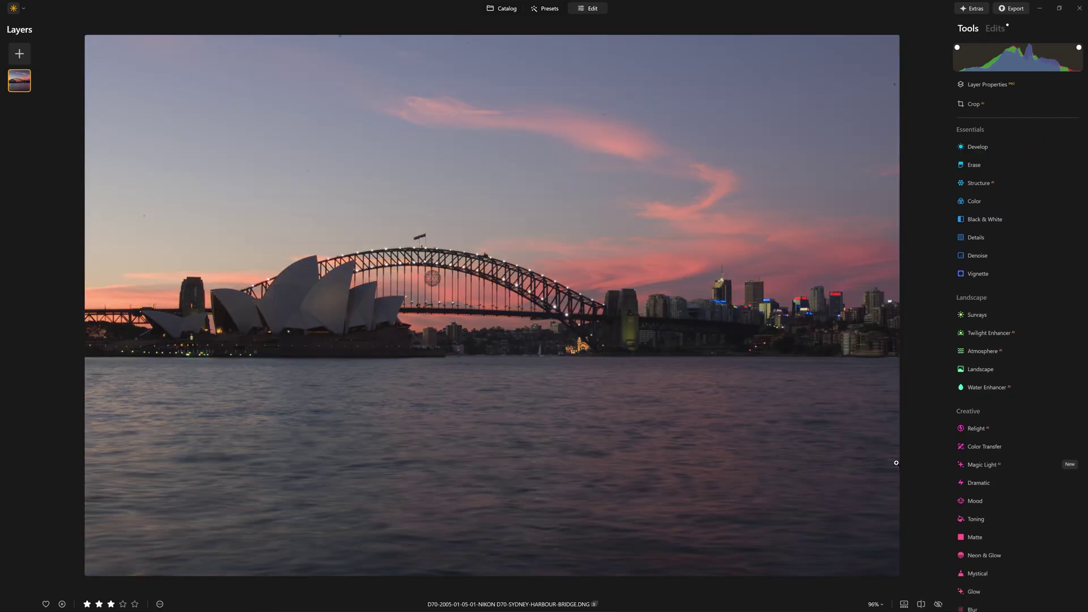
key("backslash")
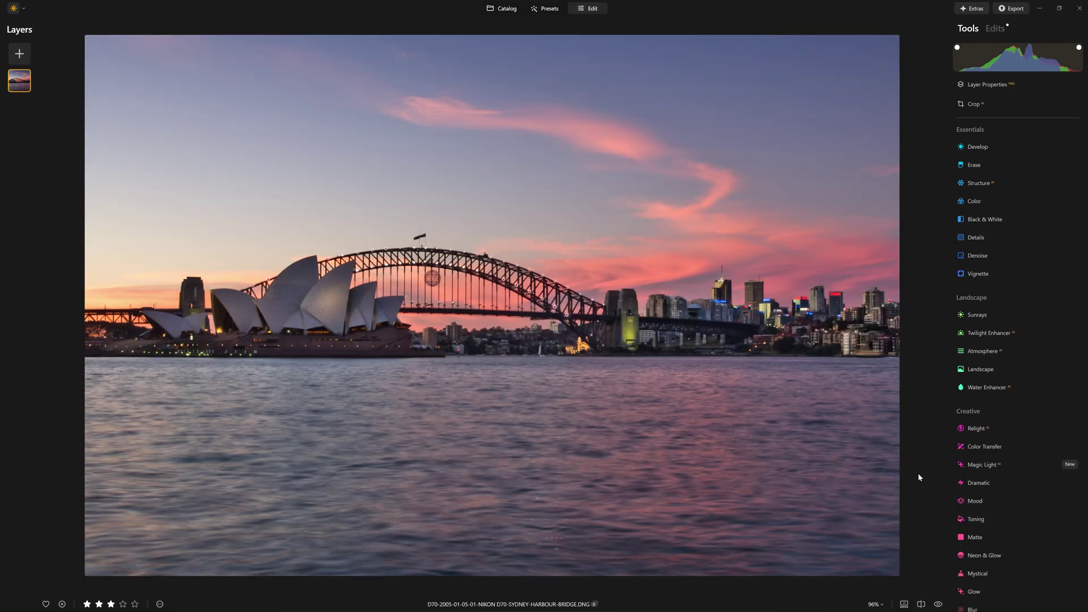
left_click(938, 605)
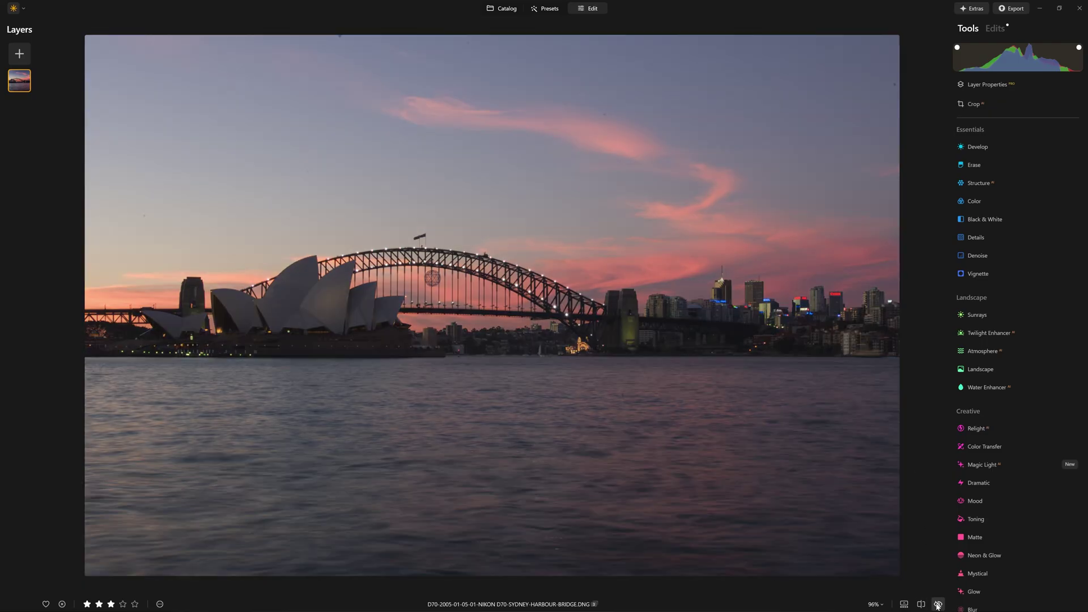
left_click(937, 605)
left_click(937, 604)
left_click(938, 605)
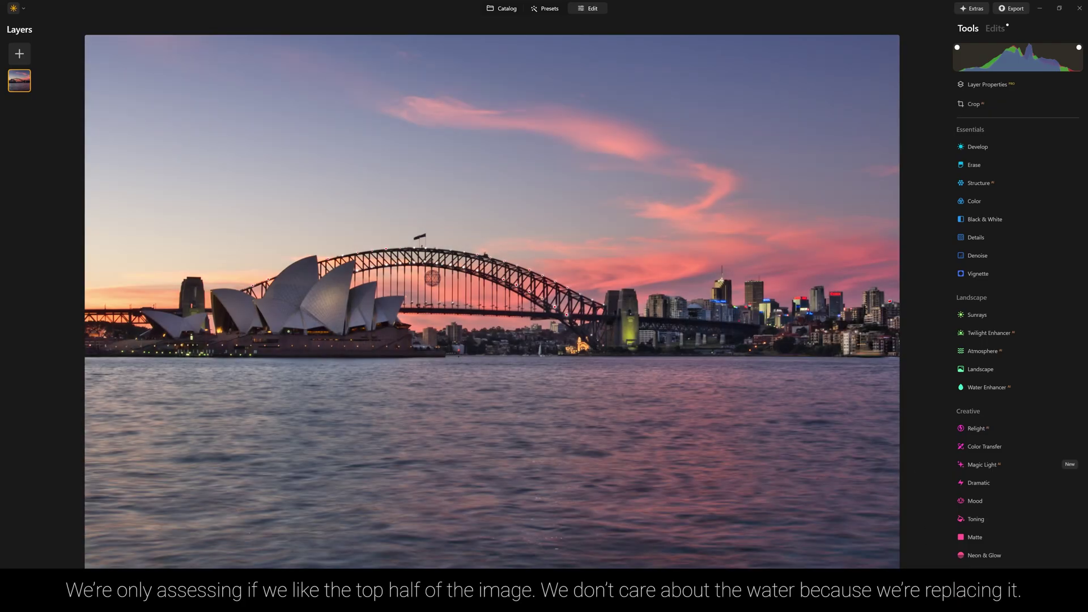
key("shift+backslash")
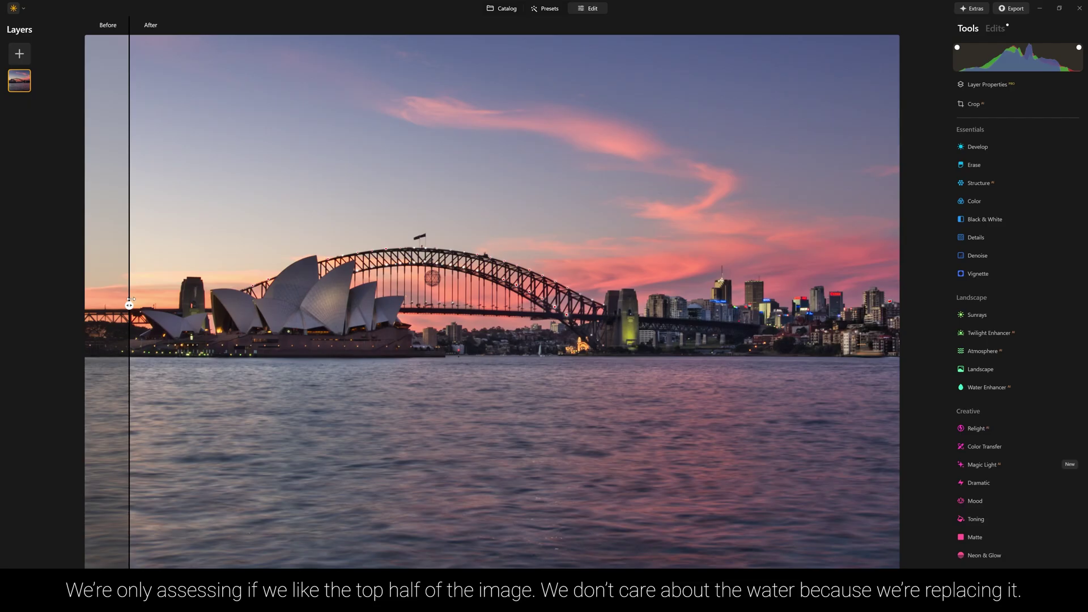
left_click_drag(130, 300, 340, 306)
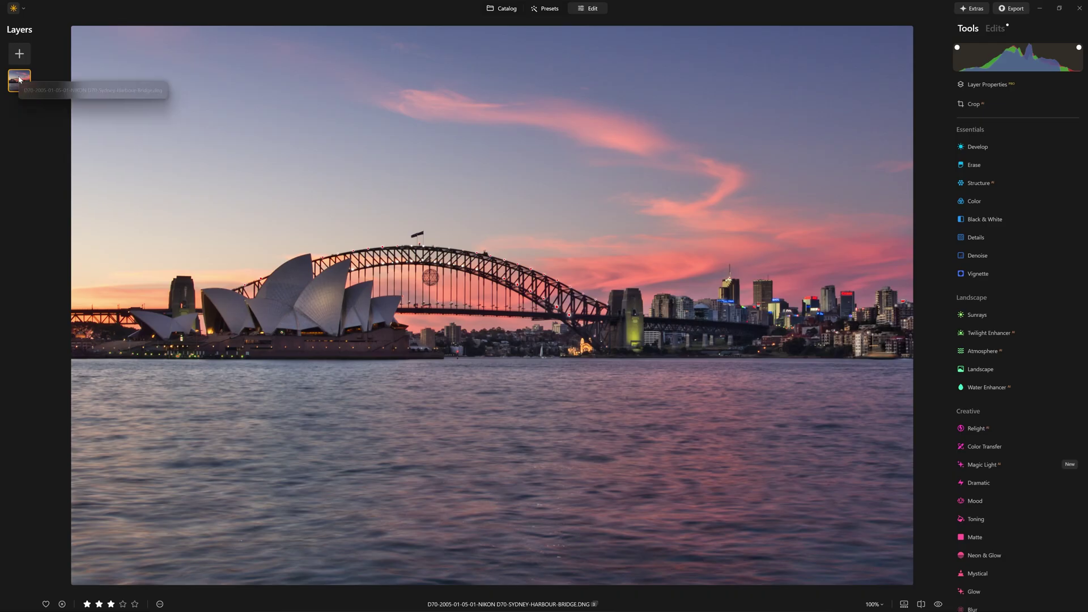
right_click(24, 77)
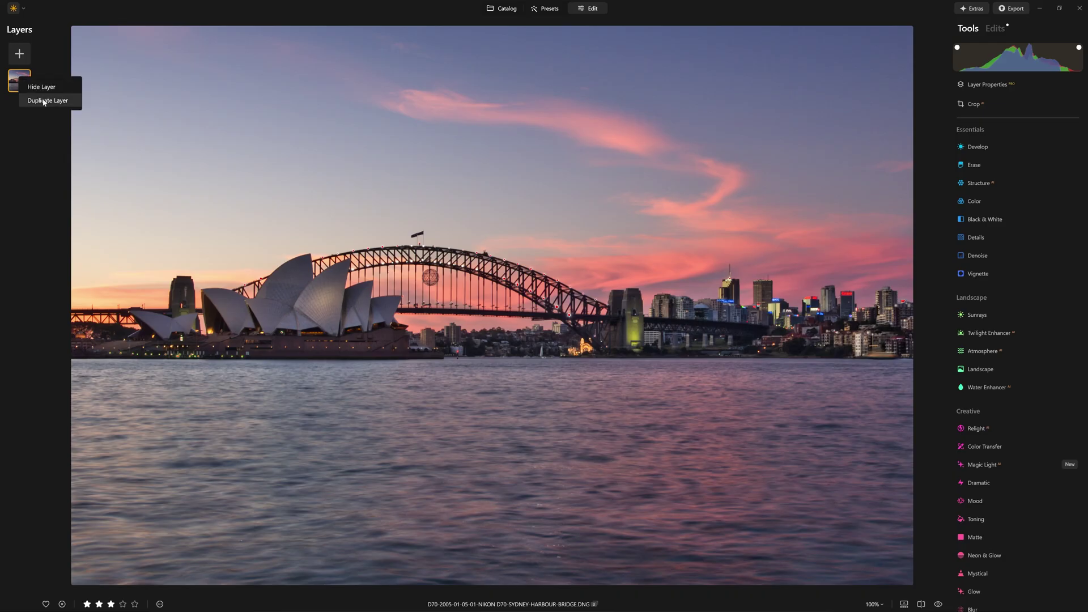
Duplicate the photo layer, lower the copy's opacity to 51%, and flip it vertically.
left_click(44, 100)
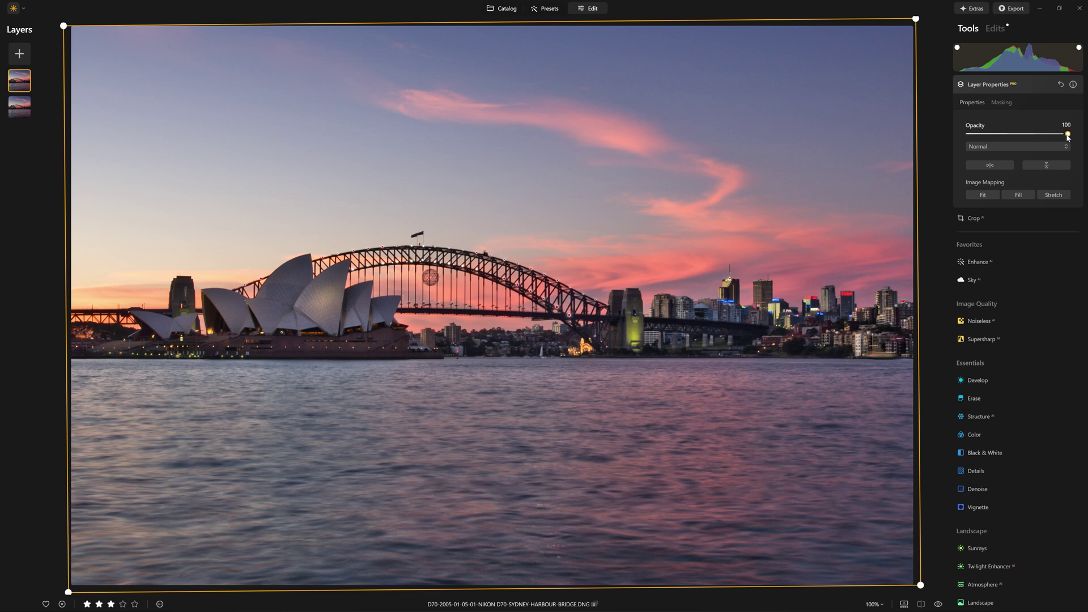
left_click_drag(1067, 136, 1030, 135)
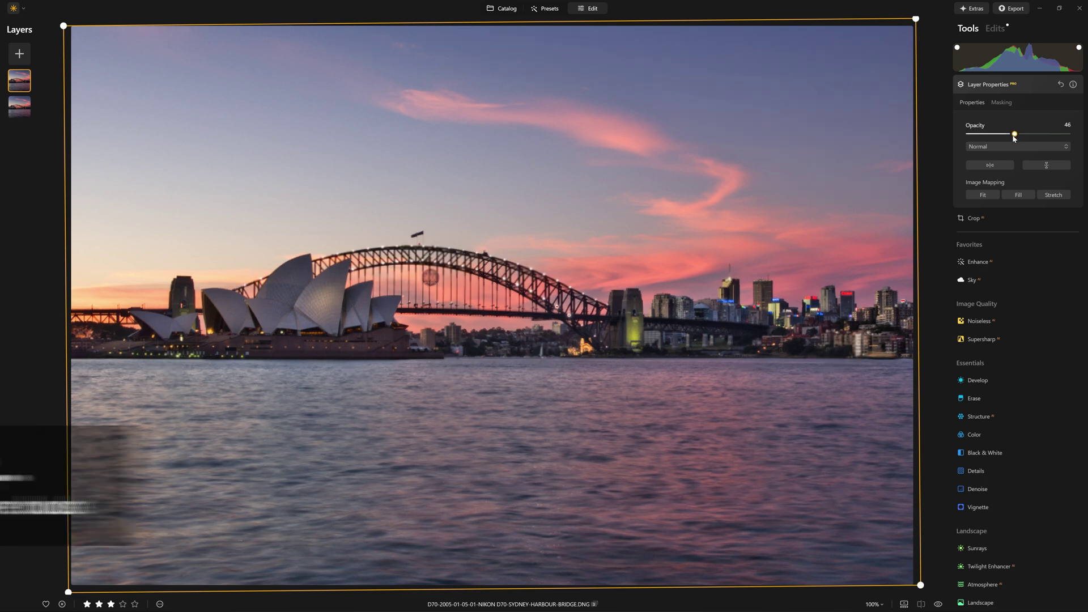
left_click_drag(1021, 151, 1014, 156)
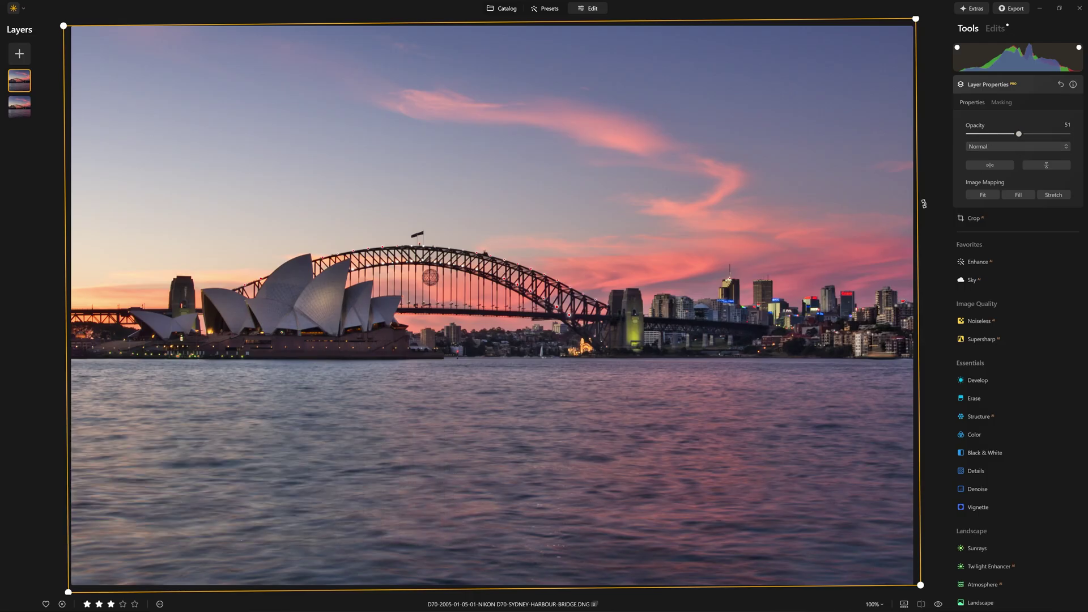
left_click(1047, 165)
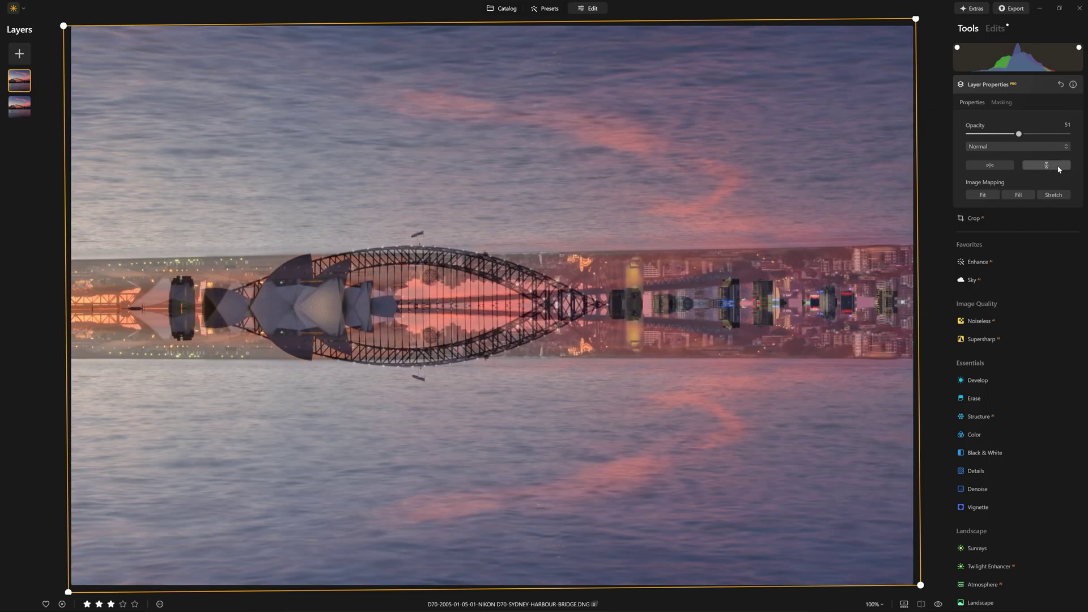
Move and rotate the flipped top layer until its mirrored skyline meets the waterline, then show its Masking options.
left_click_drag(476, 226, 477, 325)
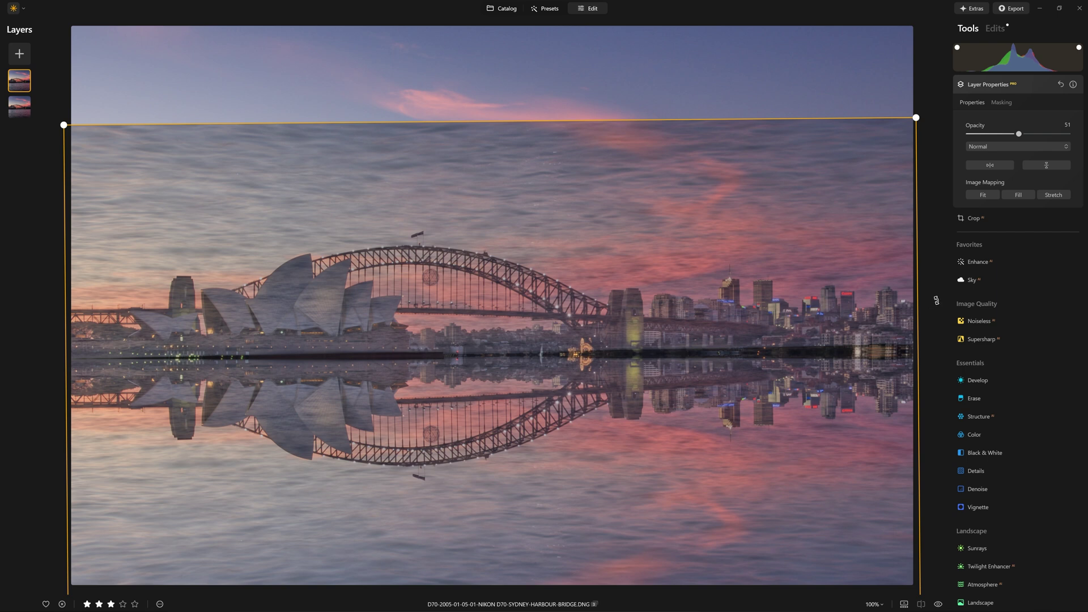
left_click_drag(936, 300, 907, 340)
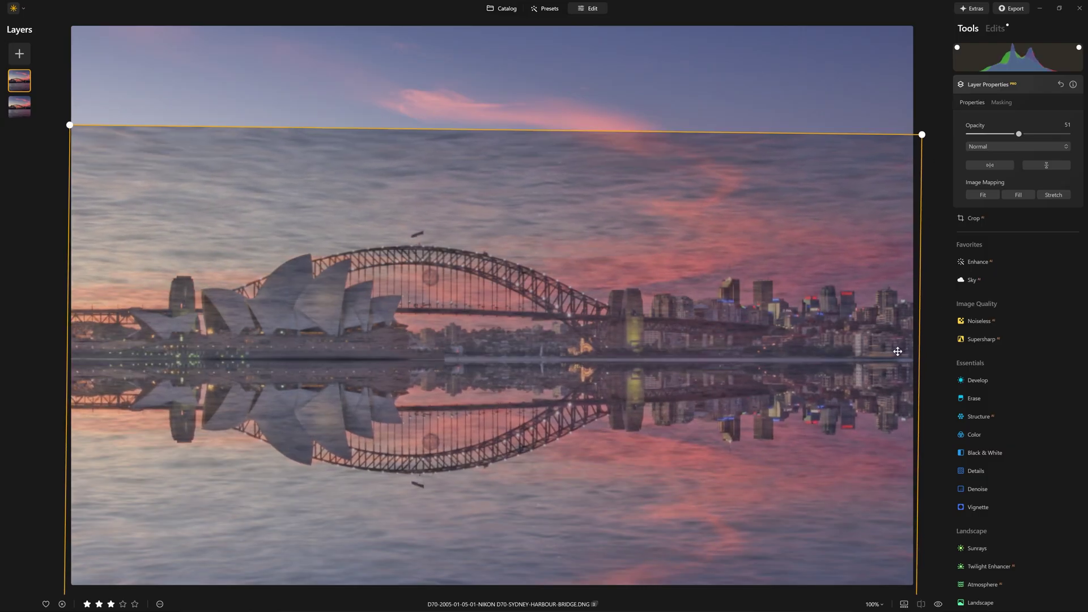
scroll(431, 385, "up", 5)
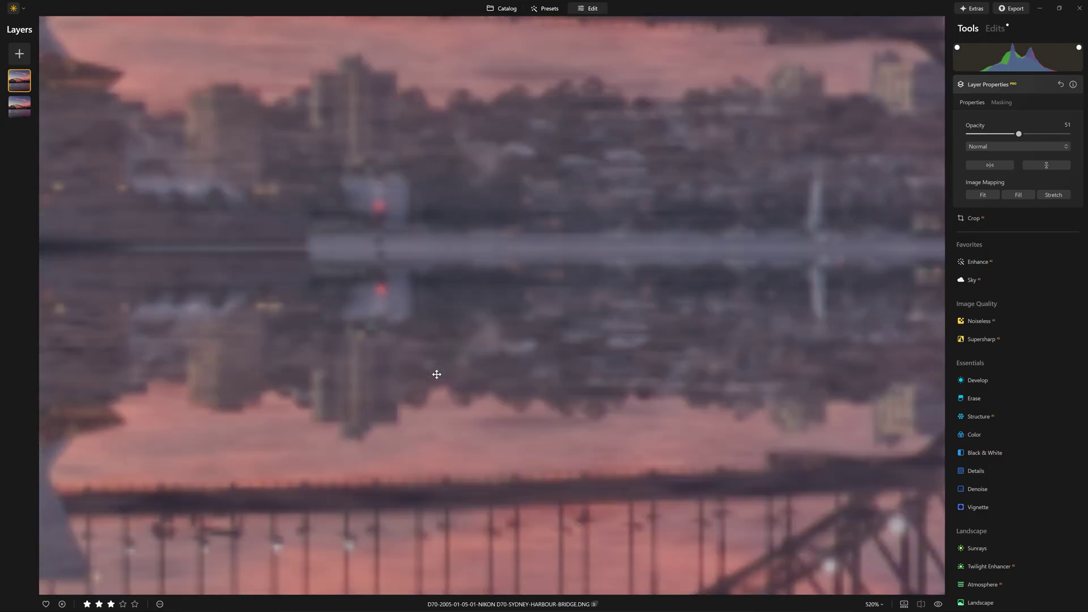
scroll(298, 188, "up", 2)
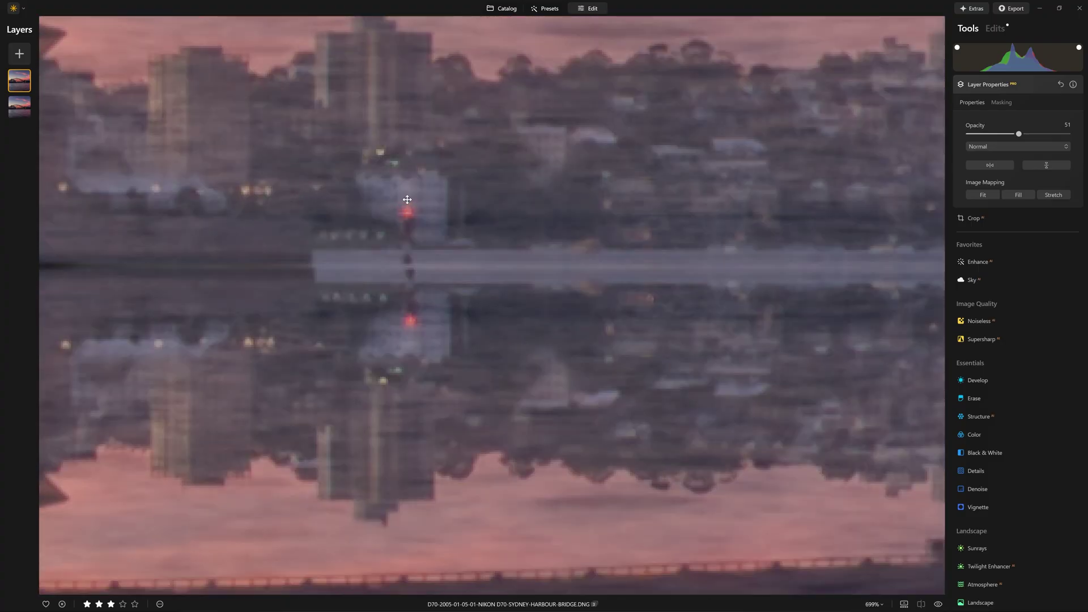
left_click_drag(464, 255, 461, 255)
scroll(473, 290, "down", 8)
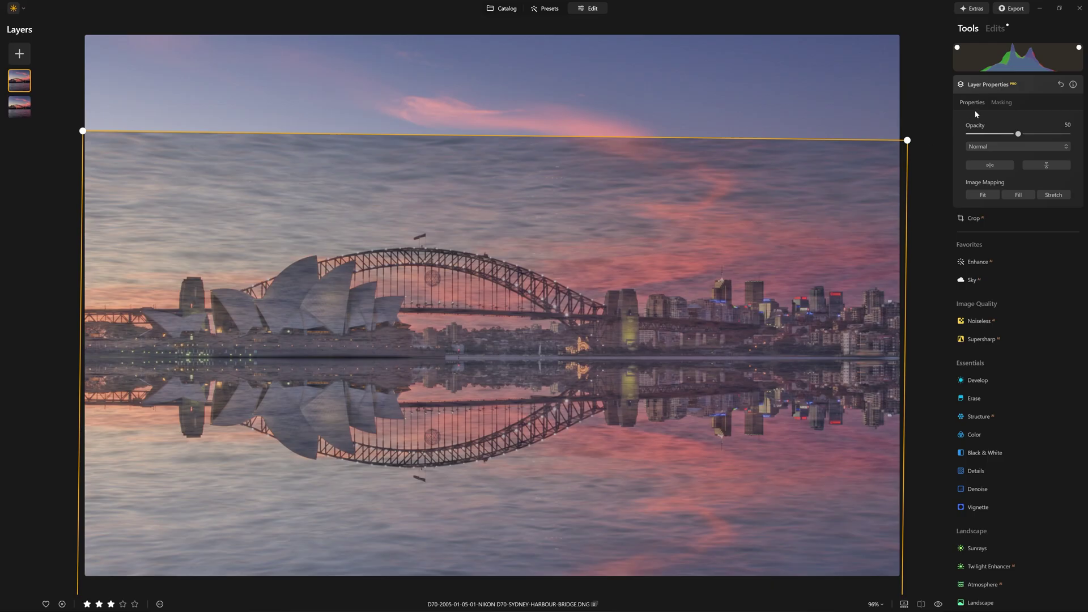
left_click(1002, 102)
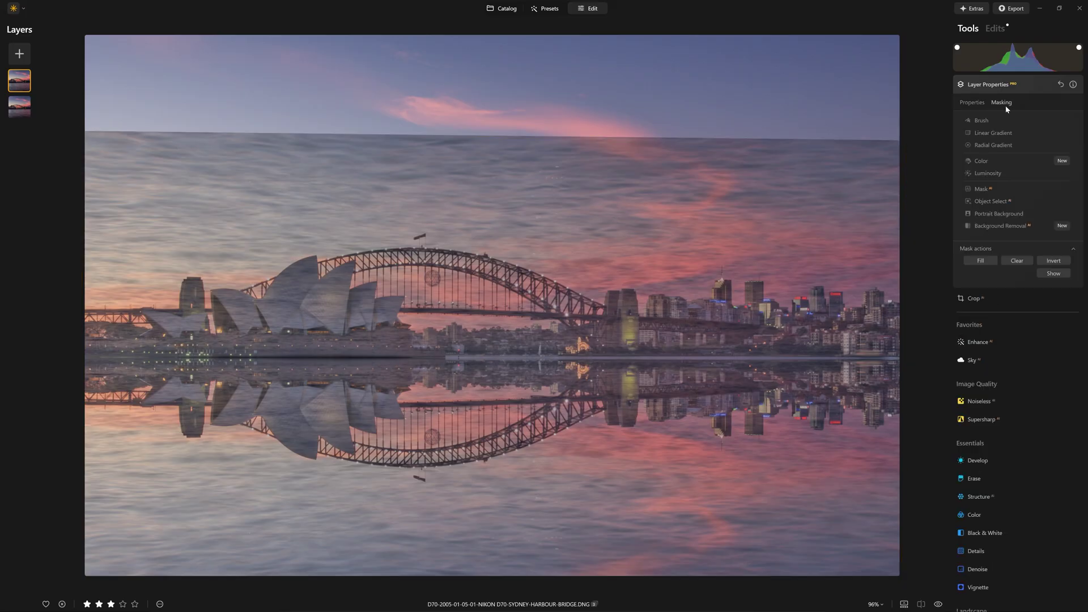
Mask the flipped layer with a linear gradient below the waterline and raise its Opacity to 100.
left_click(994, 133)
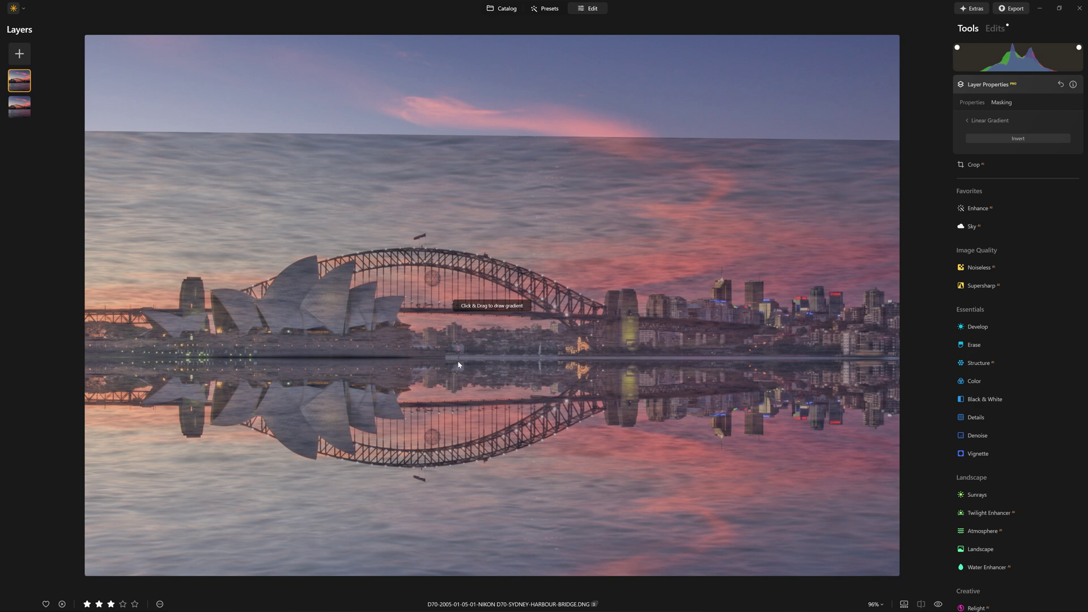
left_click_drag(459, 364, 465, 357)
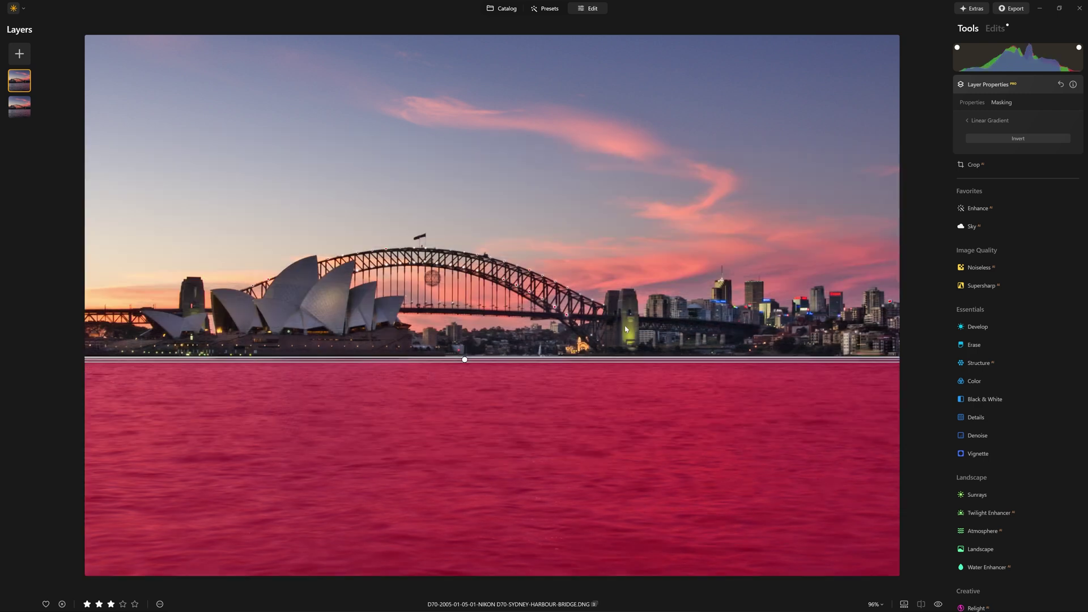
left_click(997, 120)
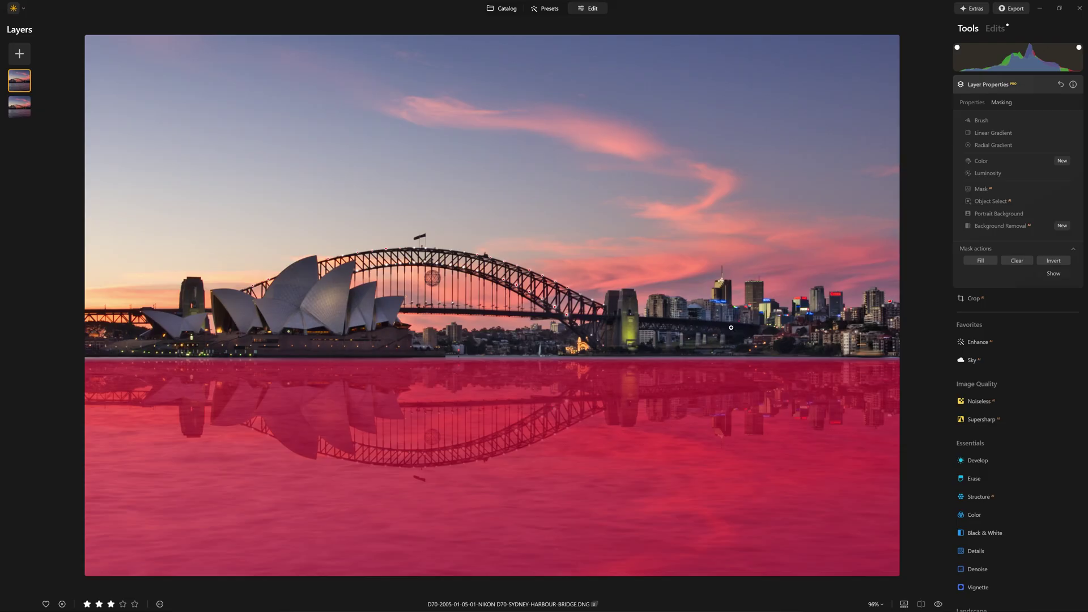
left_click(979, 104)
left_click_drag(1020, 137, 1079, 149)
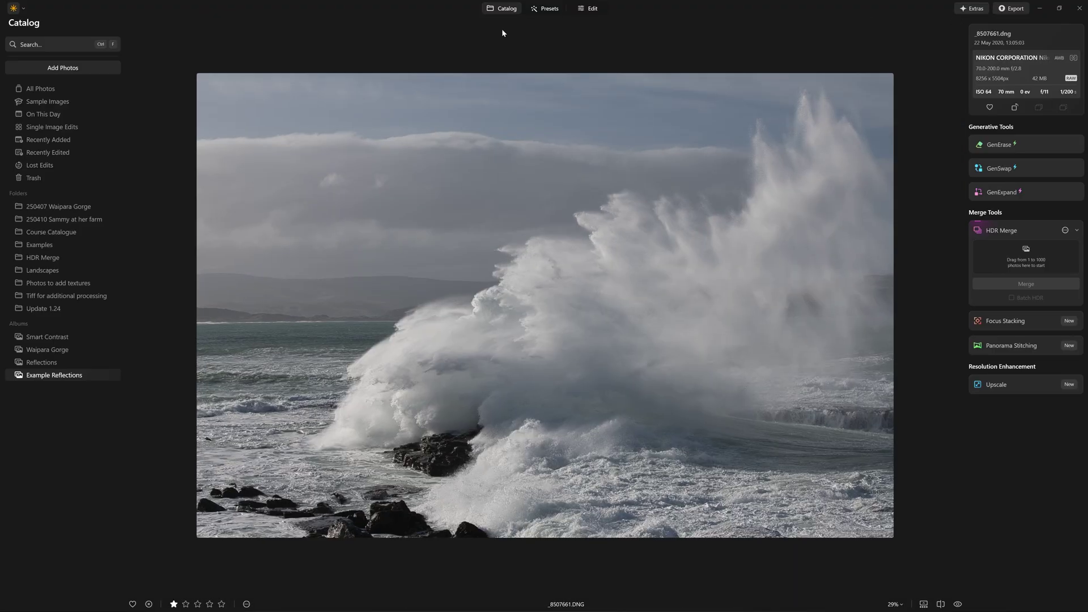
Zoom in and pan around the crashing-wave photo.
left_click(420, 496)
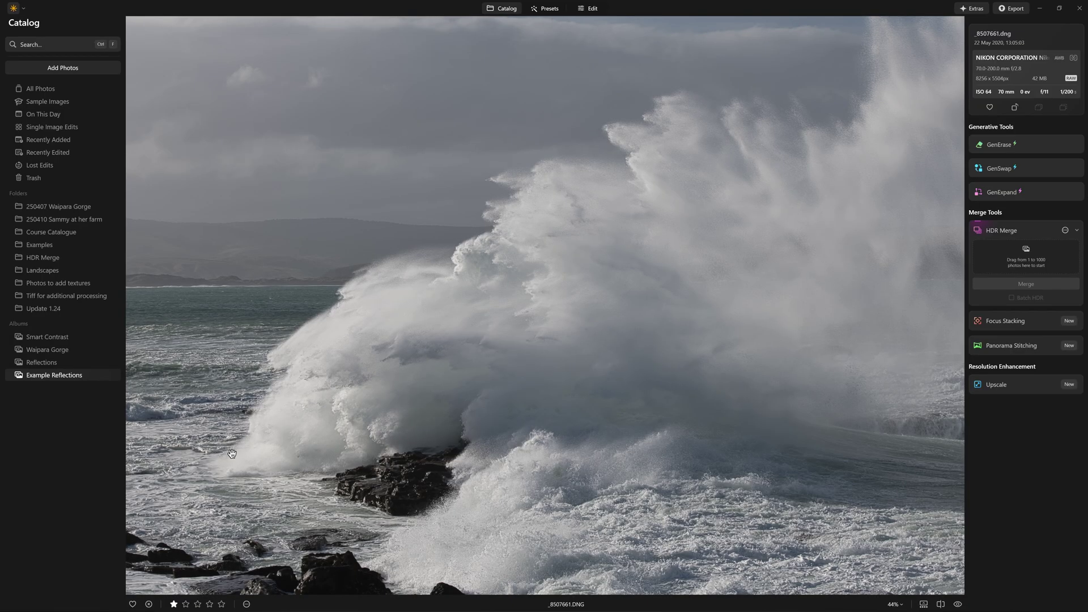
left_click_drag(478, 425, 753, 464)
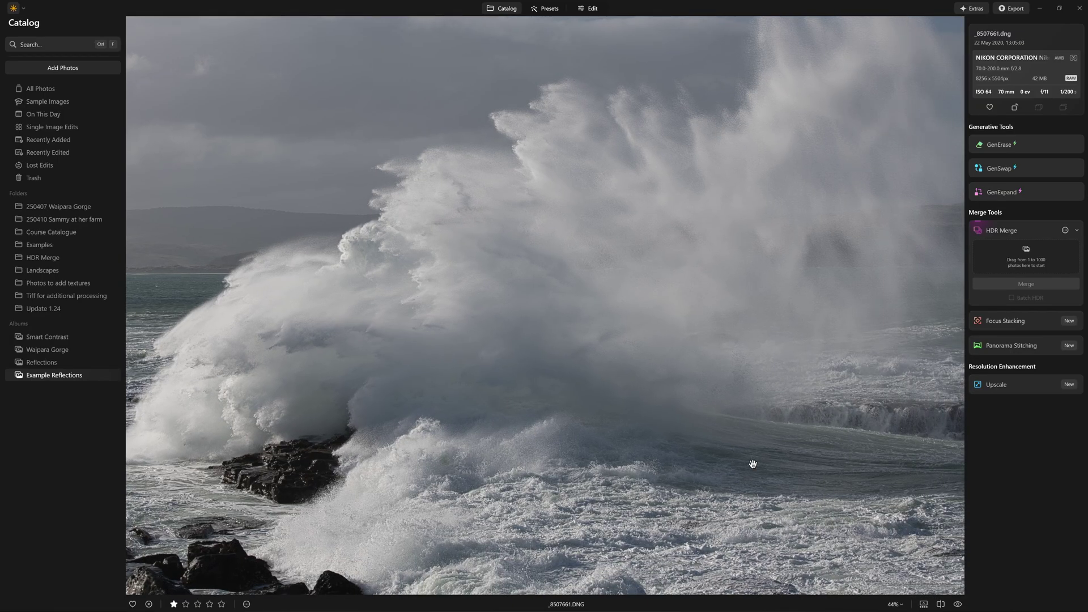
left_click_drag(463, 459, 680, 391)
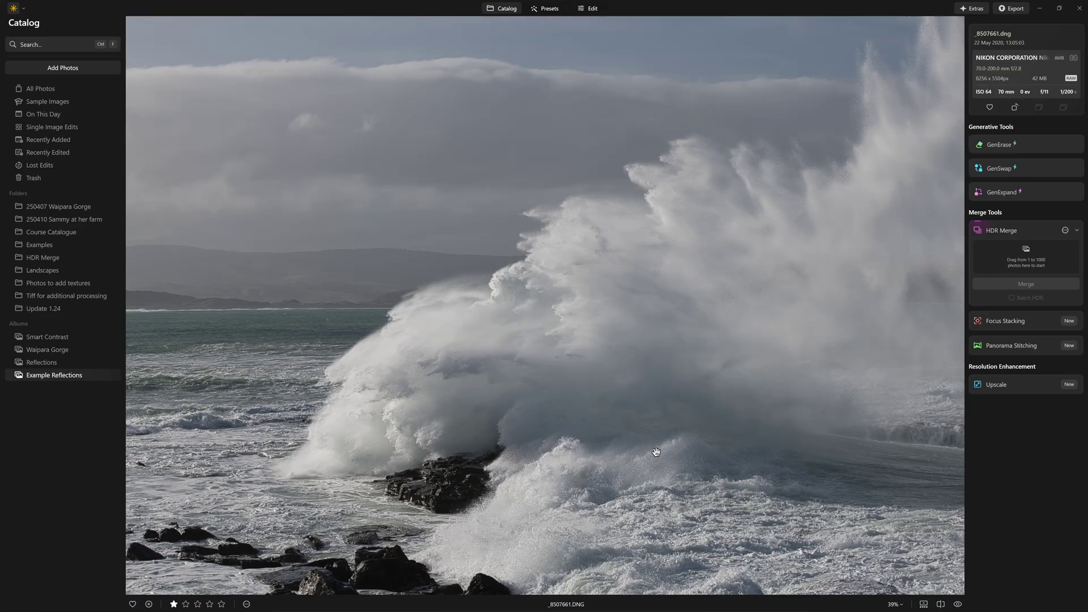
scroll(656, 452, "down", 1)
Go back to the catalog grid, view the waterfall photo, and return to the grid.
left_click(502, 8)
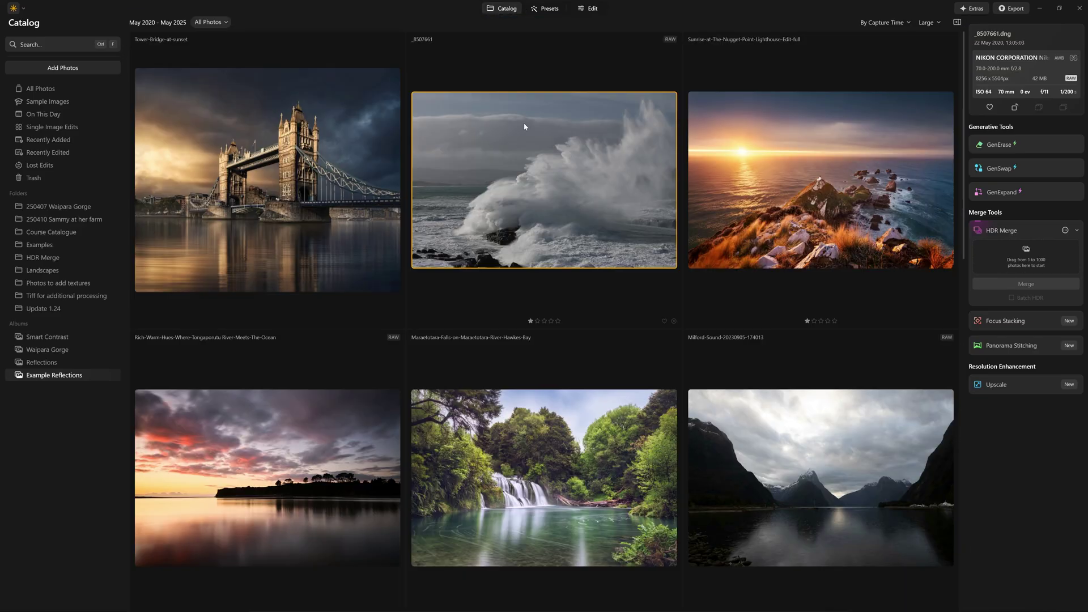
double_click(579, 385)
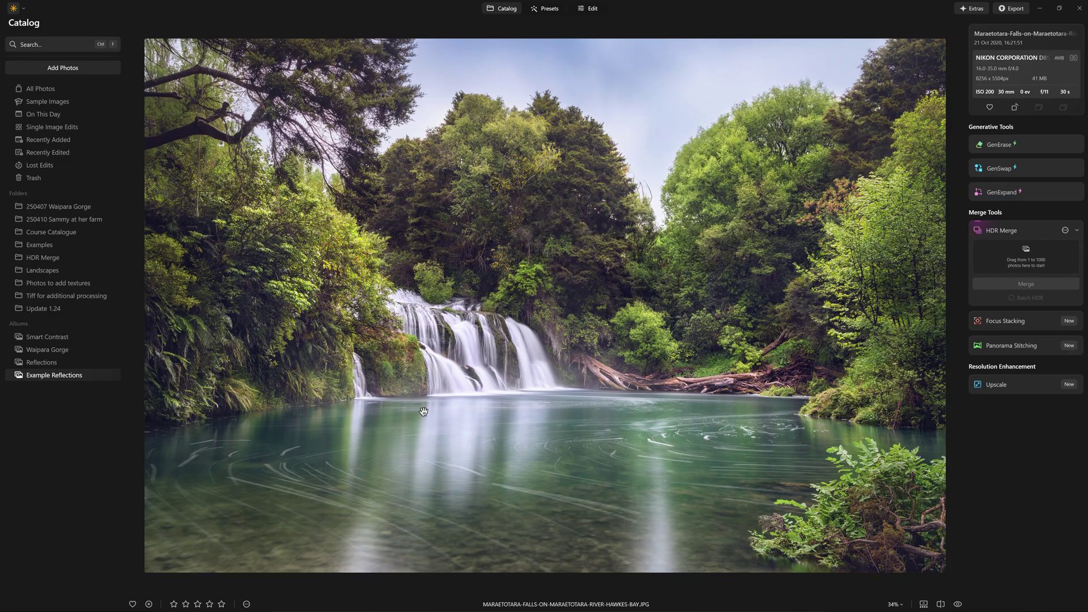
double_click(544, 105)
scroll(578, 329, "down", 3)
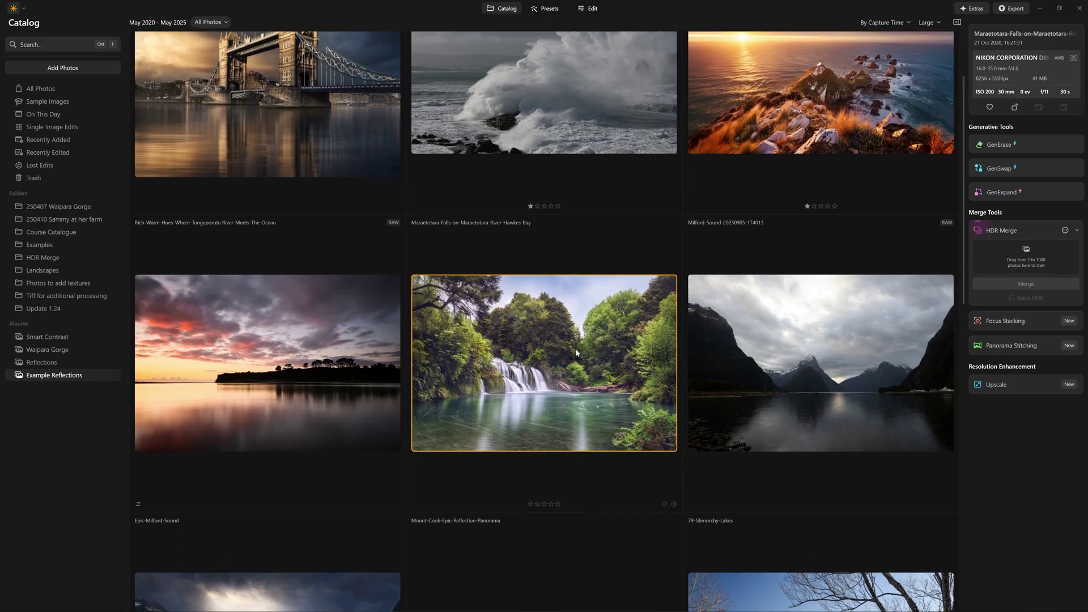
scroll(579, 328, "down", 6)
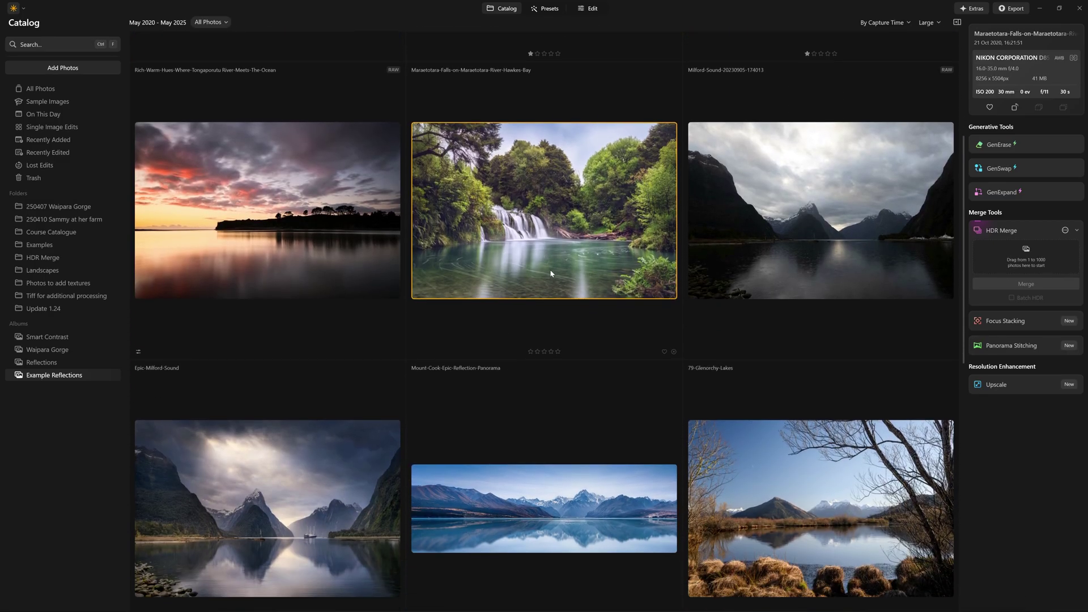
Open the Lake-Tekapo-pano-element--01 photo and inspect its zoomed lake reflections and snowy mountains.
key("Down")
key("Return")
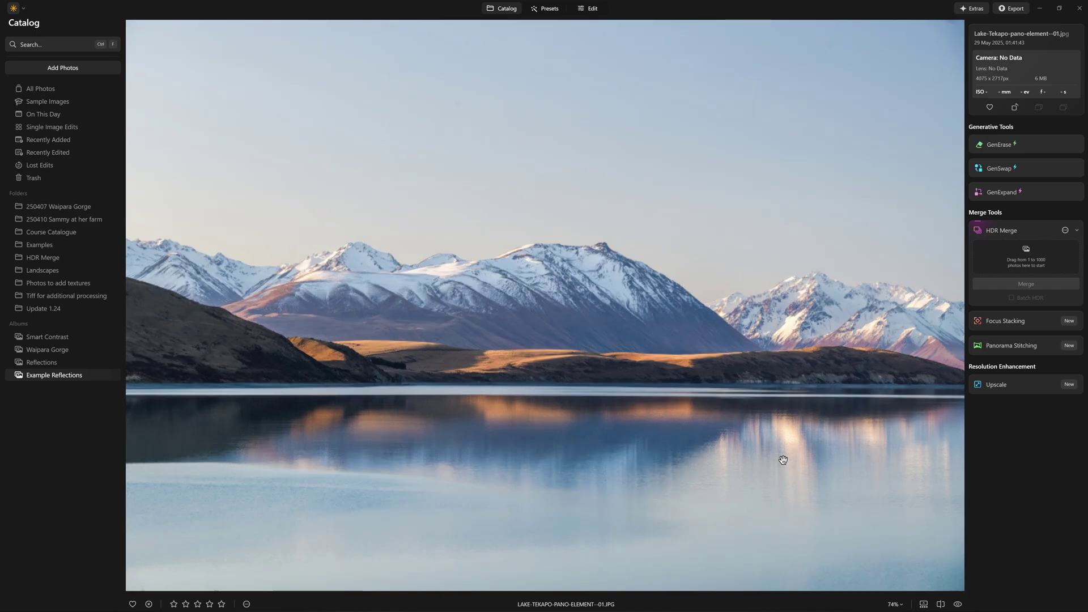
left_click(783, 460)
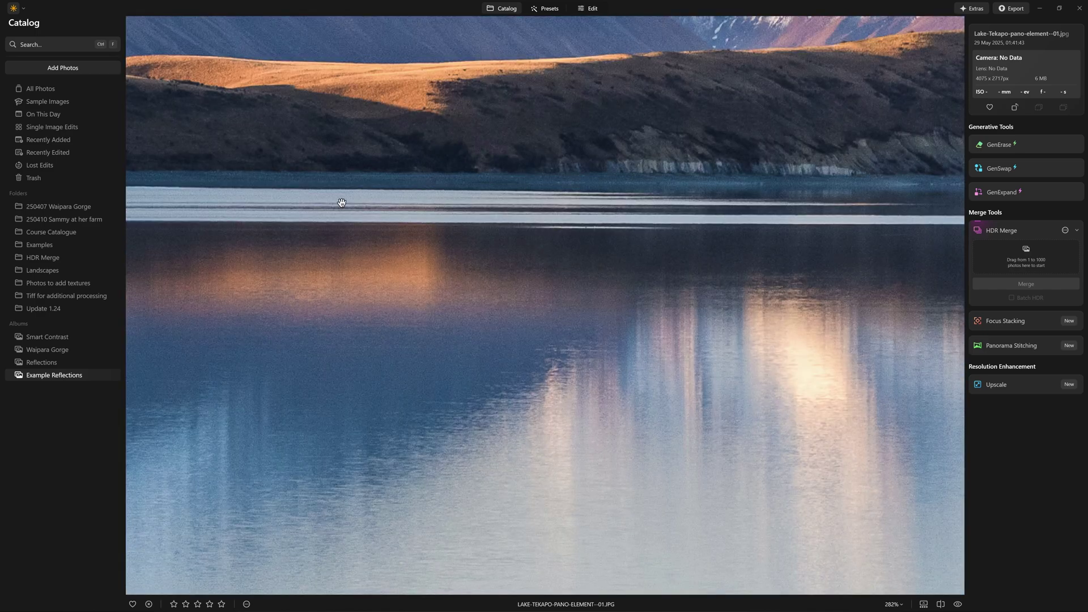
scroll(783, 229, "down", 3)
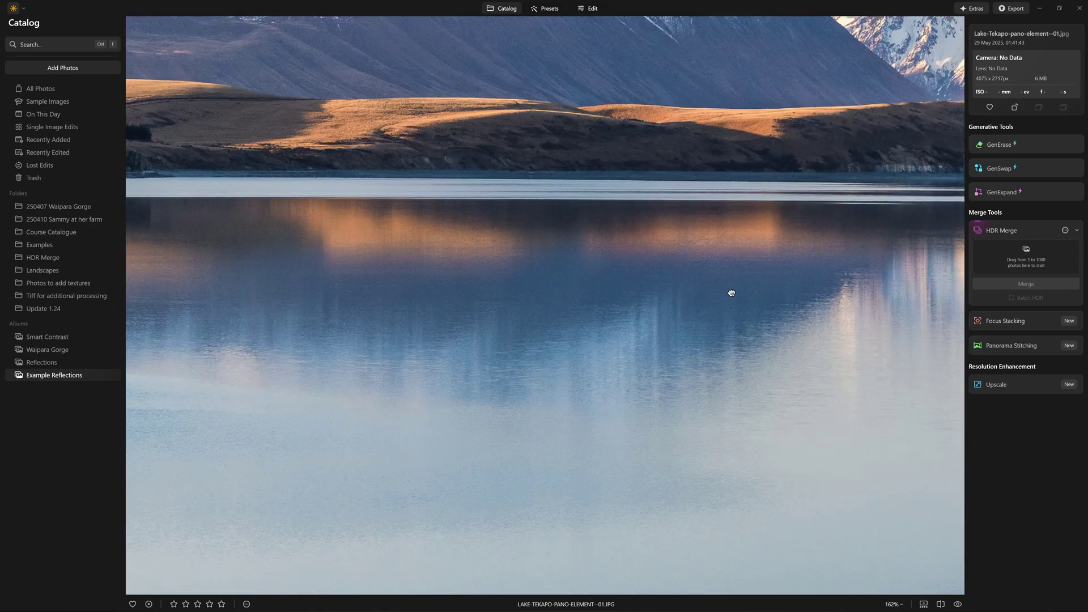
scroll(649, 304, "up", 4)
scroll(593, 301, "down", 2)
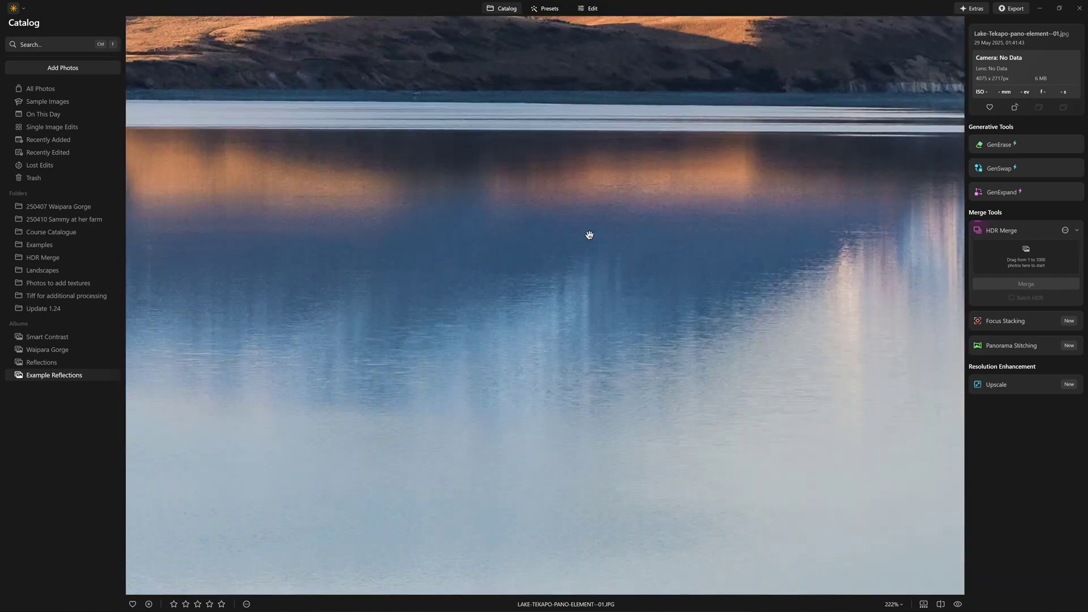
scroll(589, 234, "down", 3)
scroll(599, 296, "up", 5)
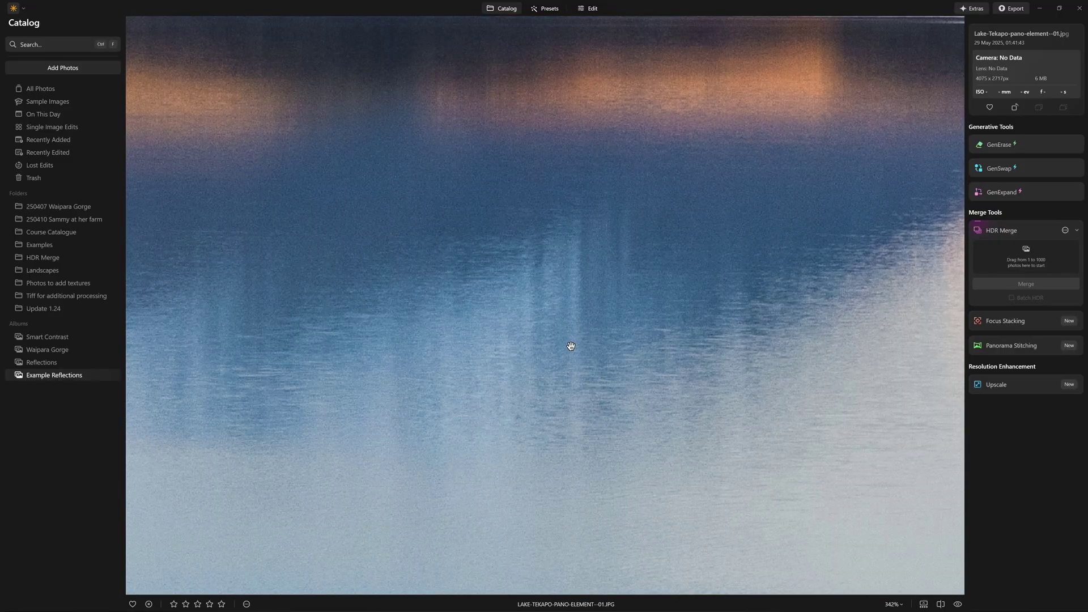
scroll(595, 258, "down", 1)
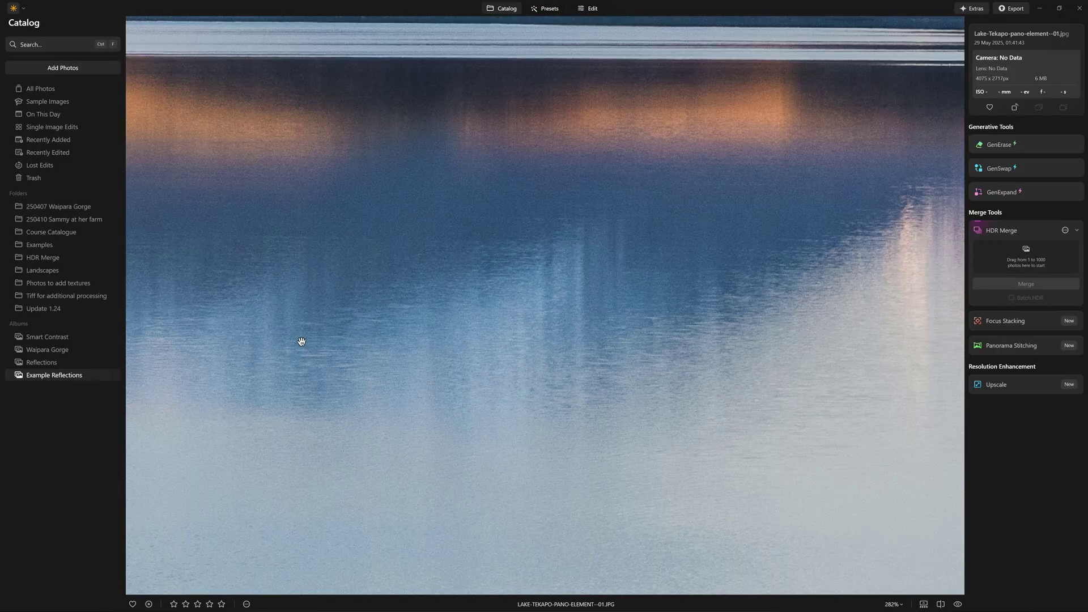
left_click_drag(302, 341, 546, 328)
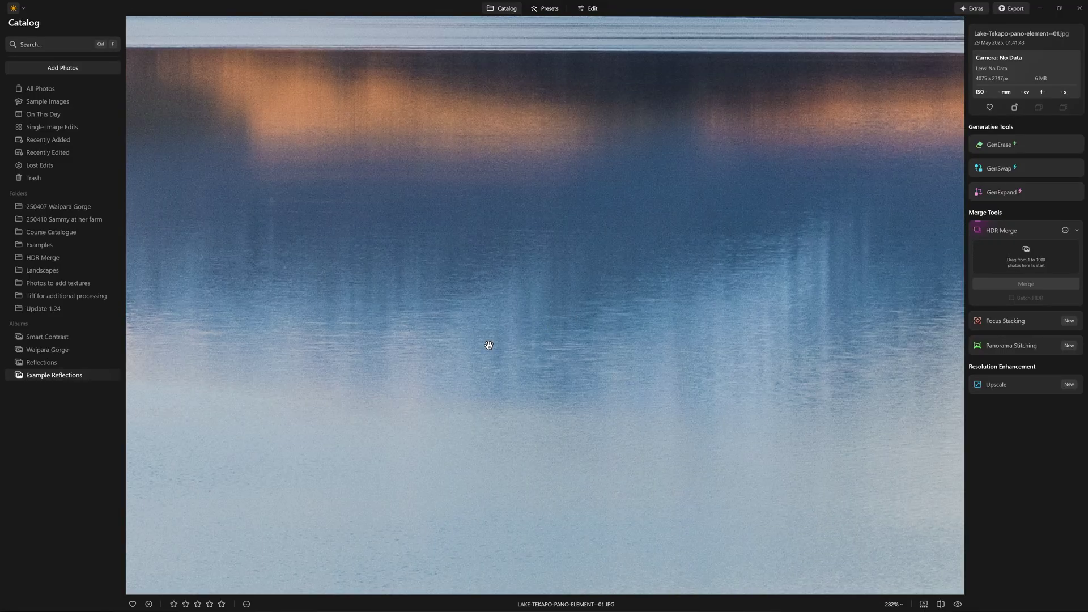
scroll(641, 325, "down", 1)
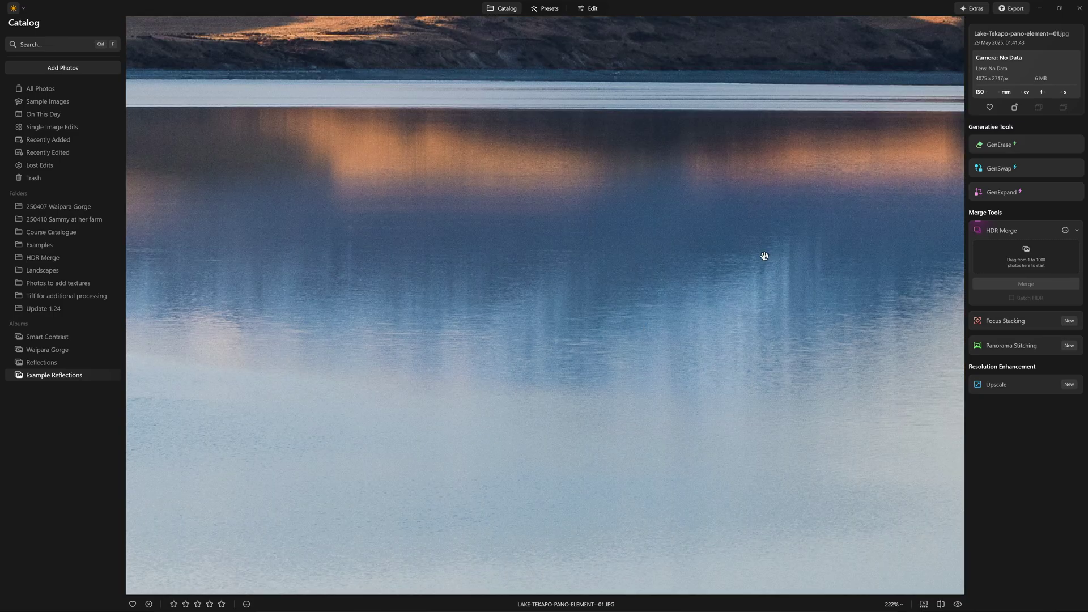
scroll(751, 268, "down", 1)
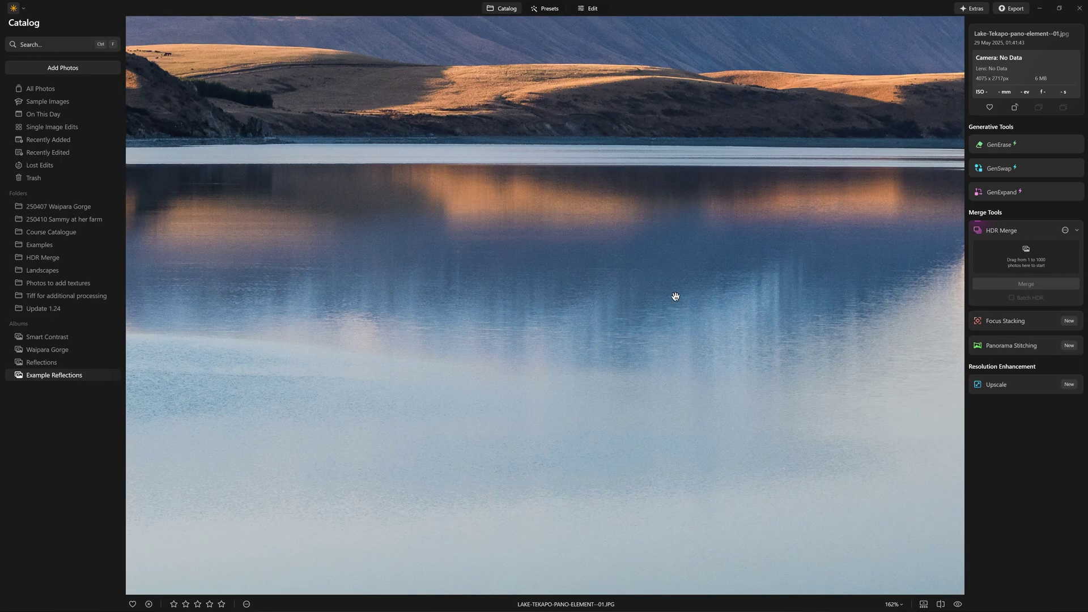
left_click_drag(512, 216, 885, 373)
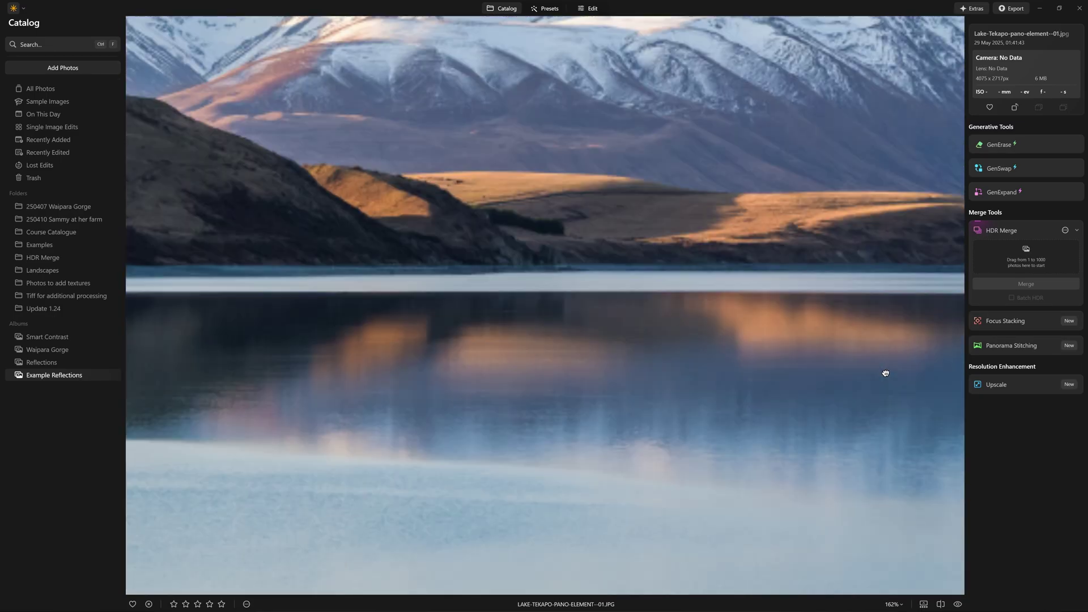
Zoom in again on the left mountain, then advance to the Mount-Cook-Perfect-Sunset photo.
scroll(533, 342, "down", 3)
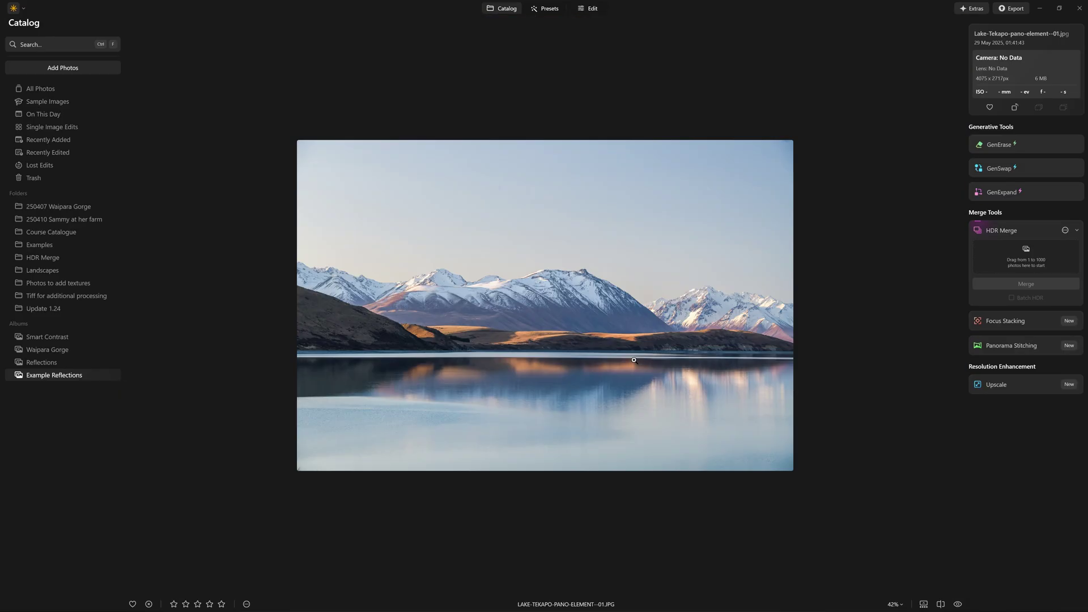
left_click(459, 363)
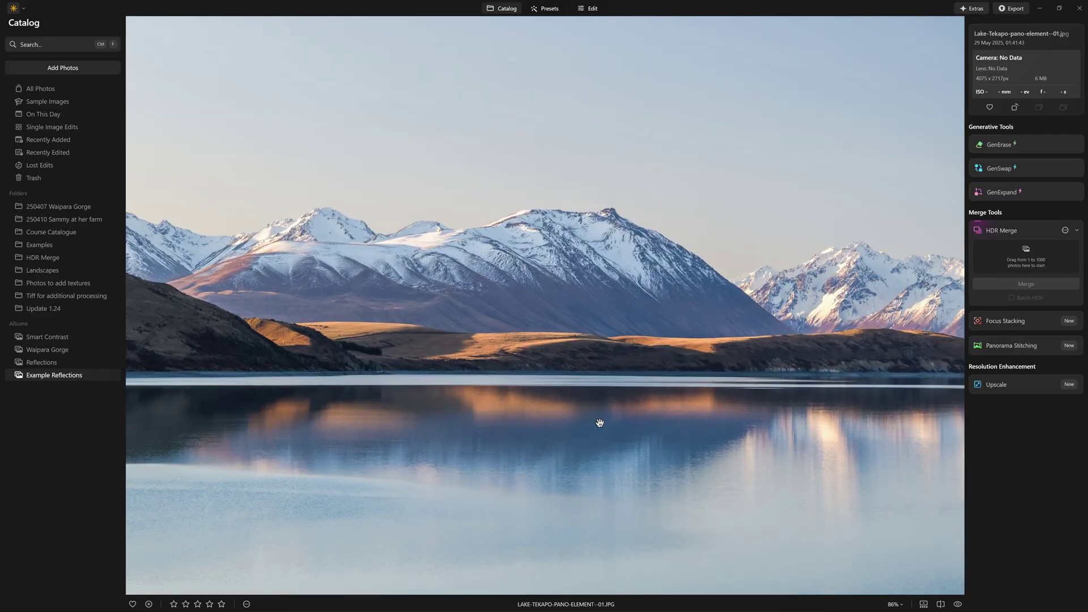
scroll(561, 445, "up", 6)
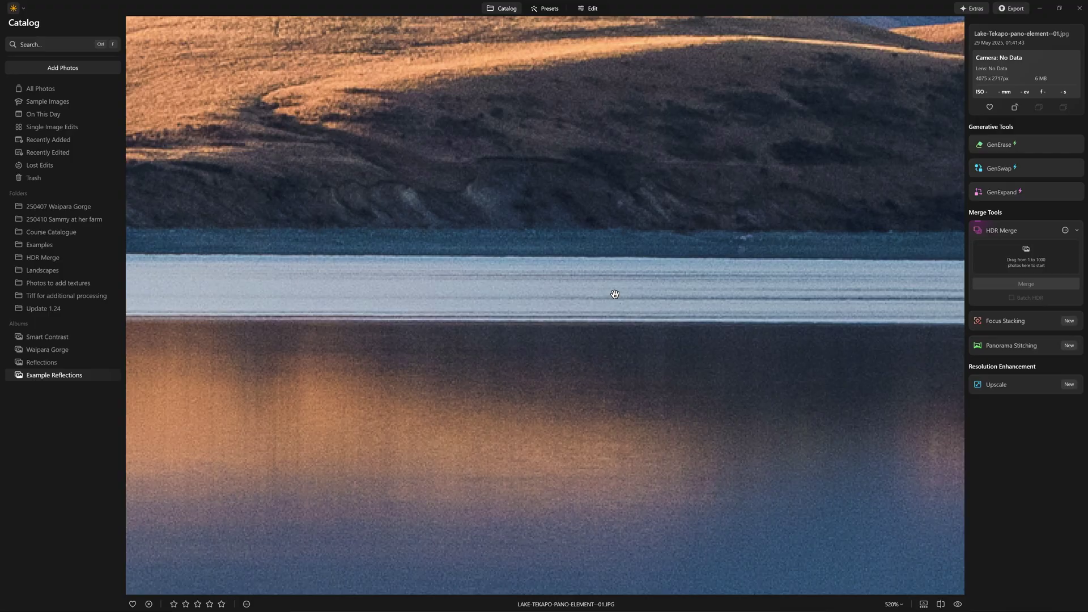
scroll(611, 295, "down", 1)
scroll(465, 316, "down", 4)
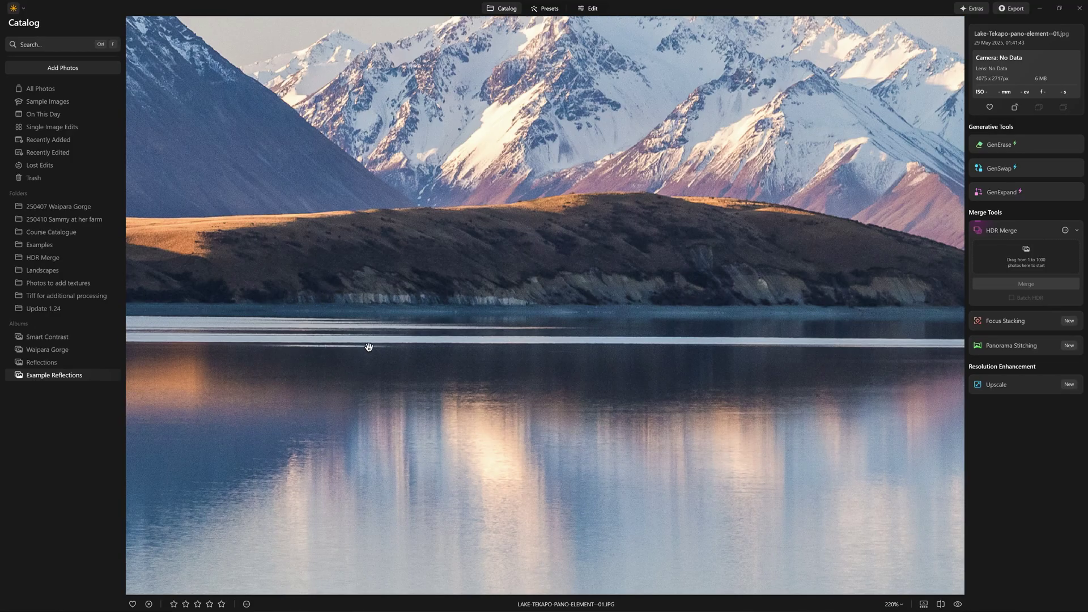
left_click_drag(308, 342, 562, 354)
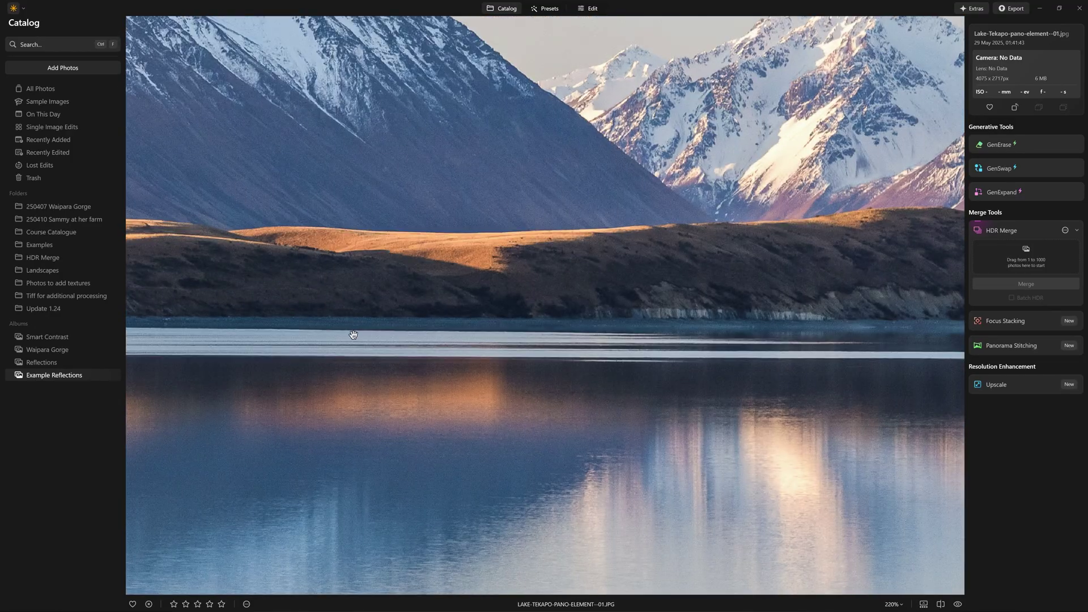
scroll(479, 368, "down", 3)
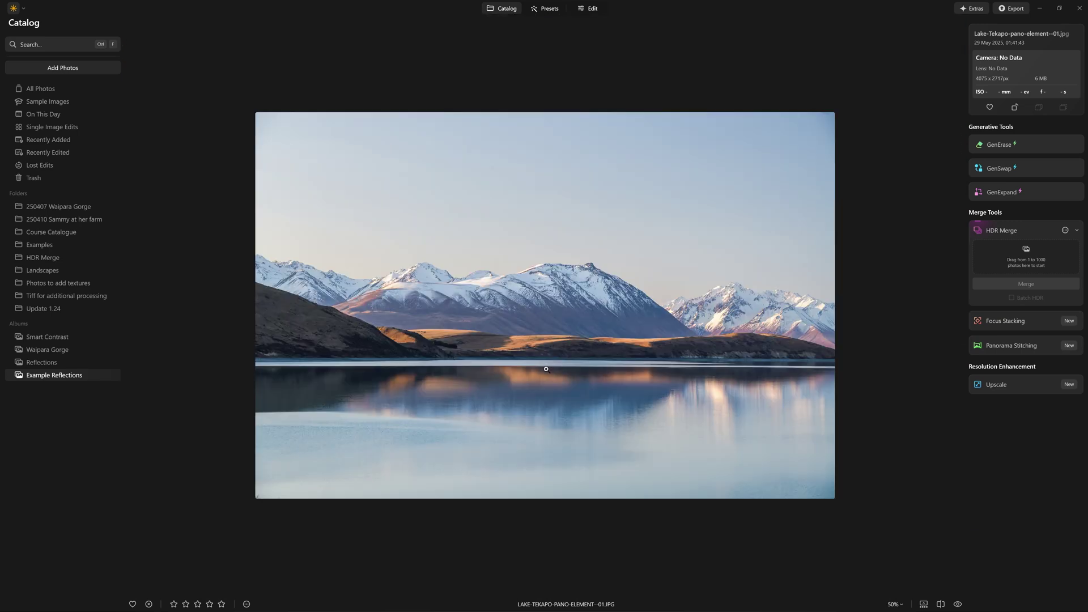
scroll(546, 369, "up", 2)
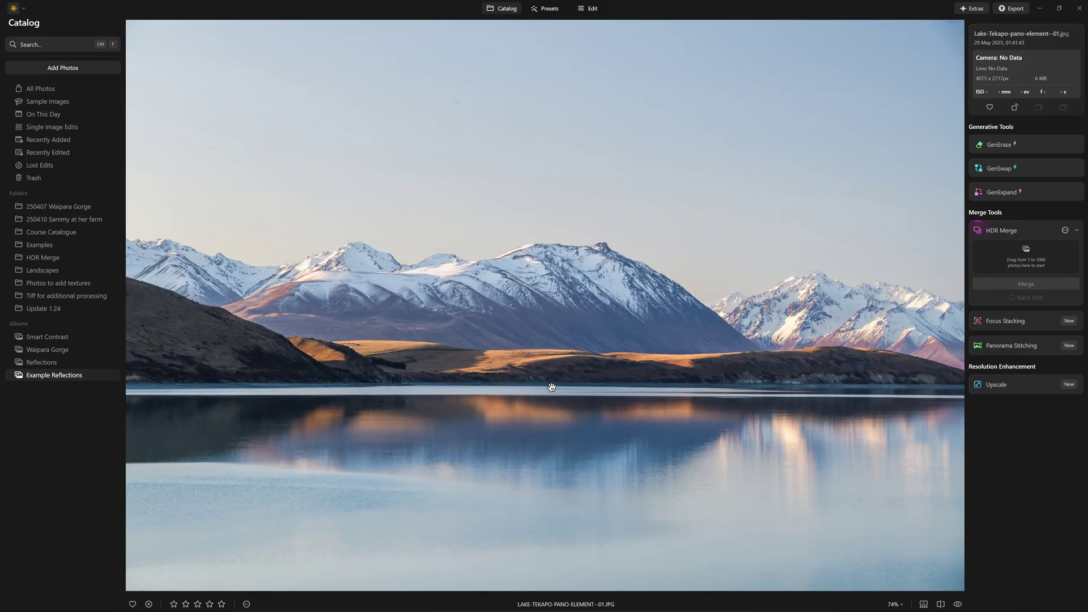
scroll(551, 387, "up", 1)
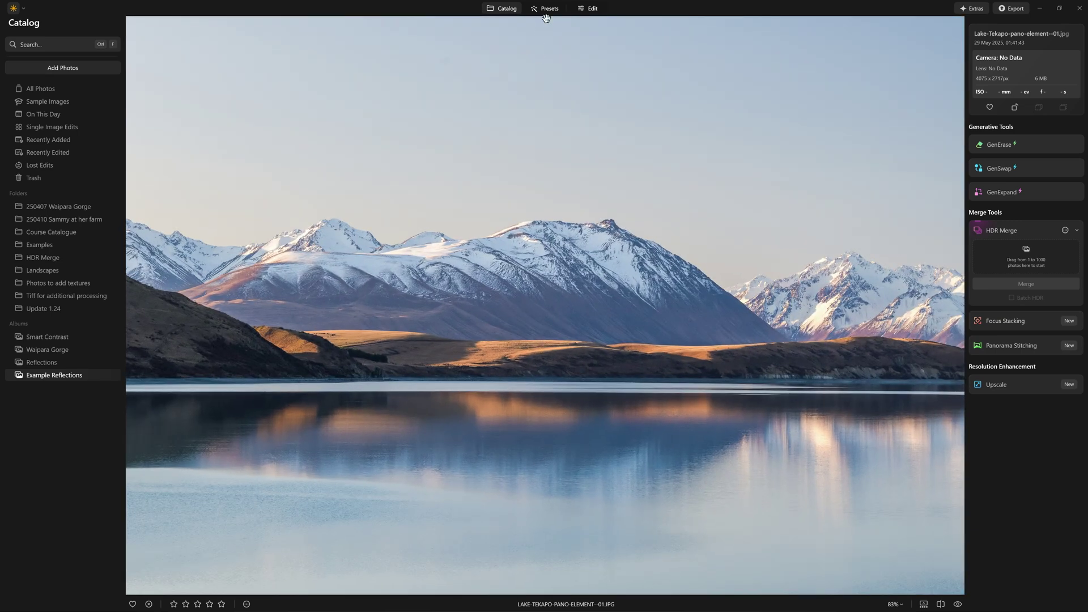
key("Right")
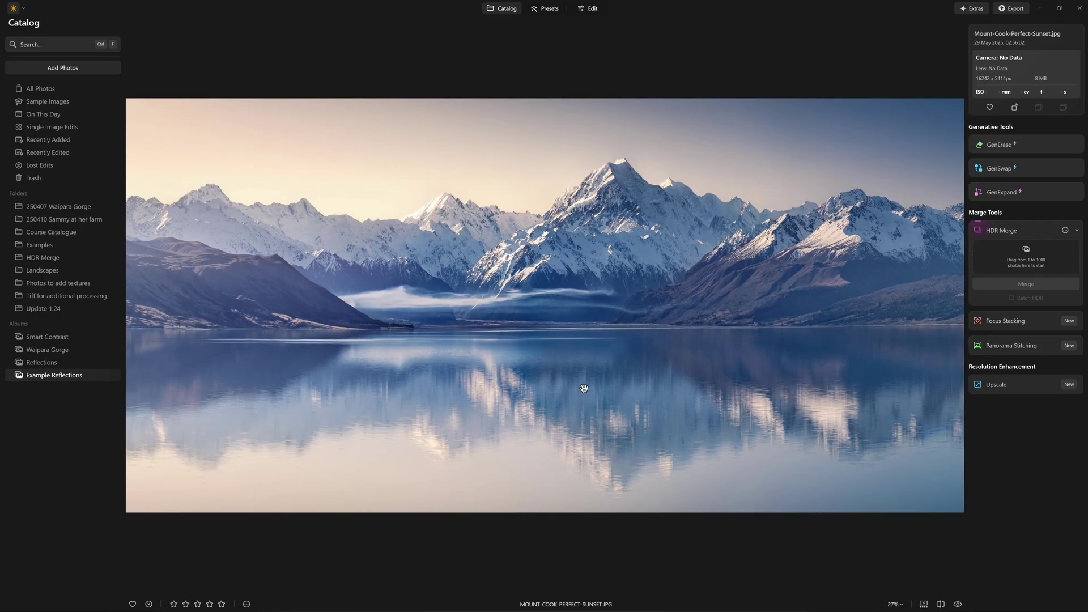
scroll(560, 397, "up", 1)
scroll(784, 352, "up", 3)
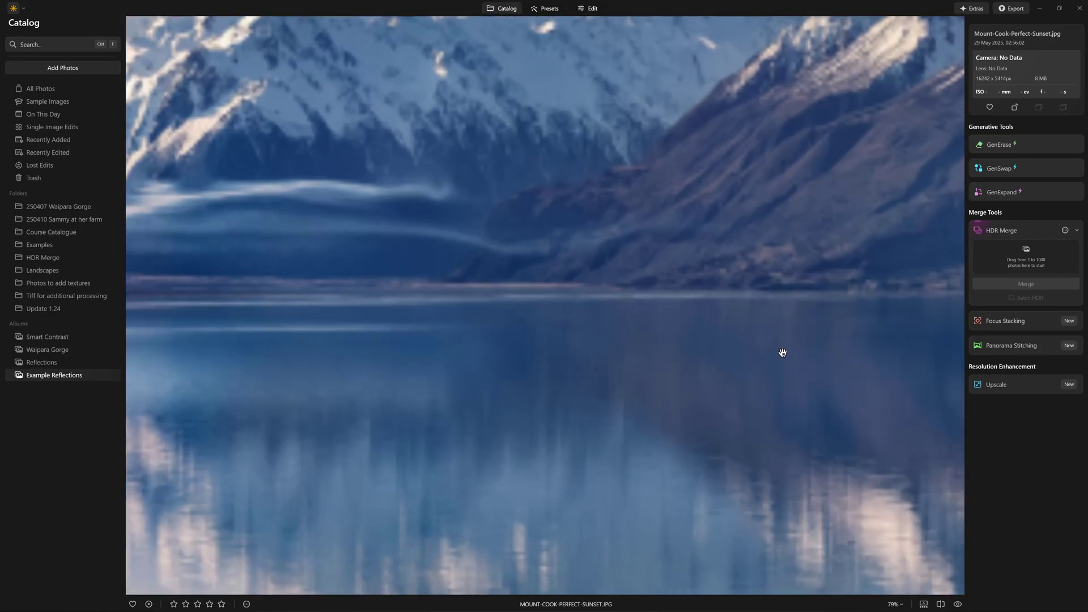
left_click_drag(687, 301, 218, 325)
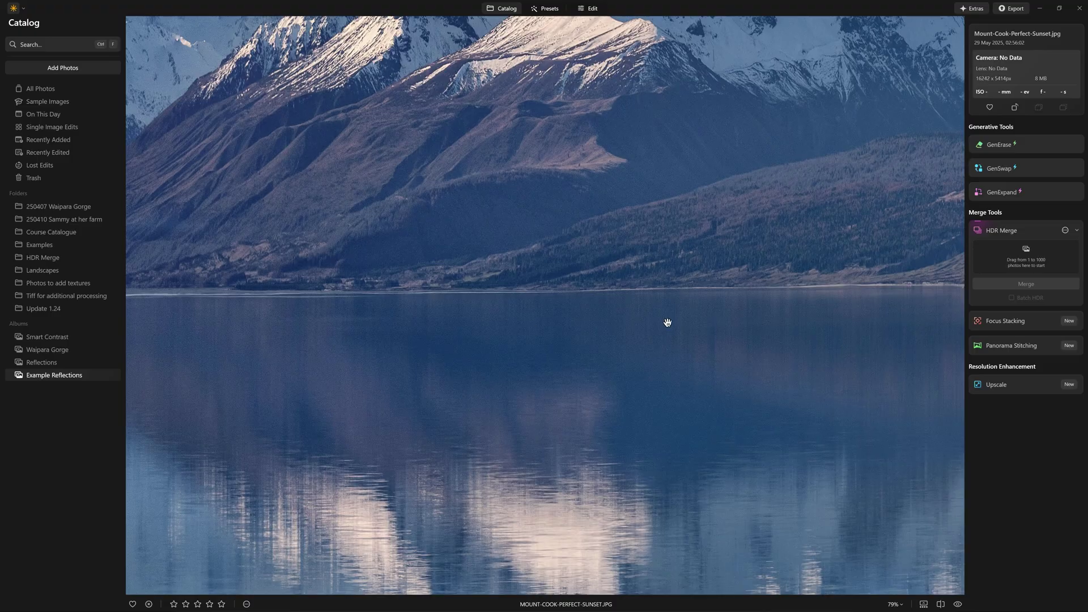
left_click_drag(729, 310, 498, 318)
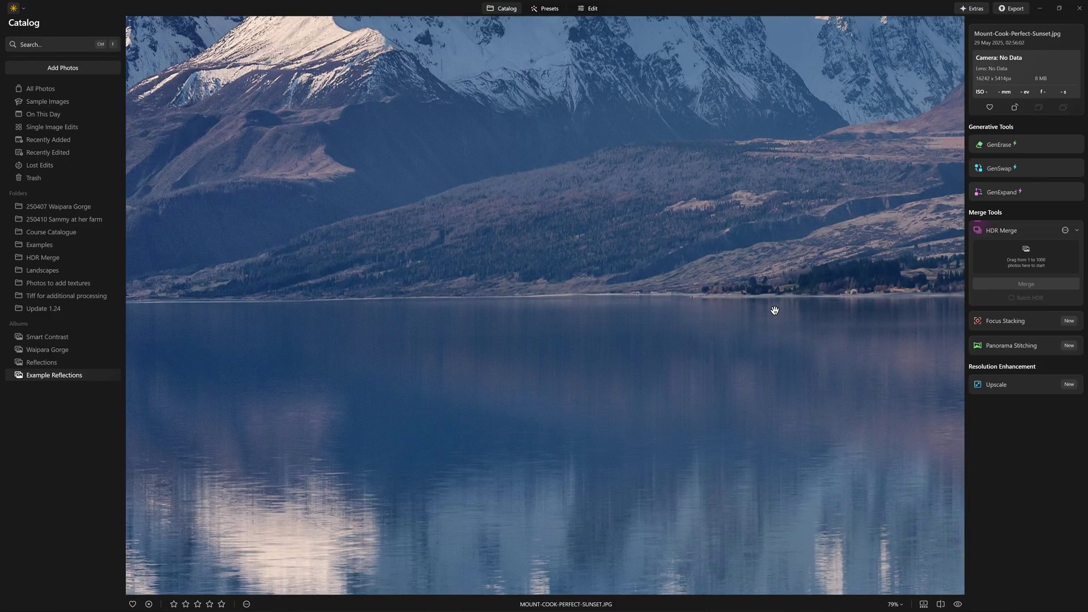
left_click_drag(879, 311, 627, 299)
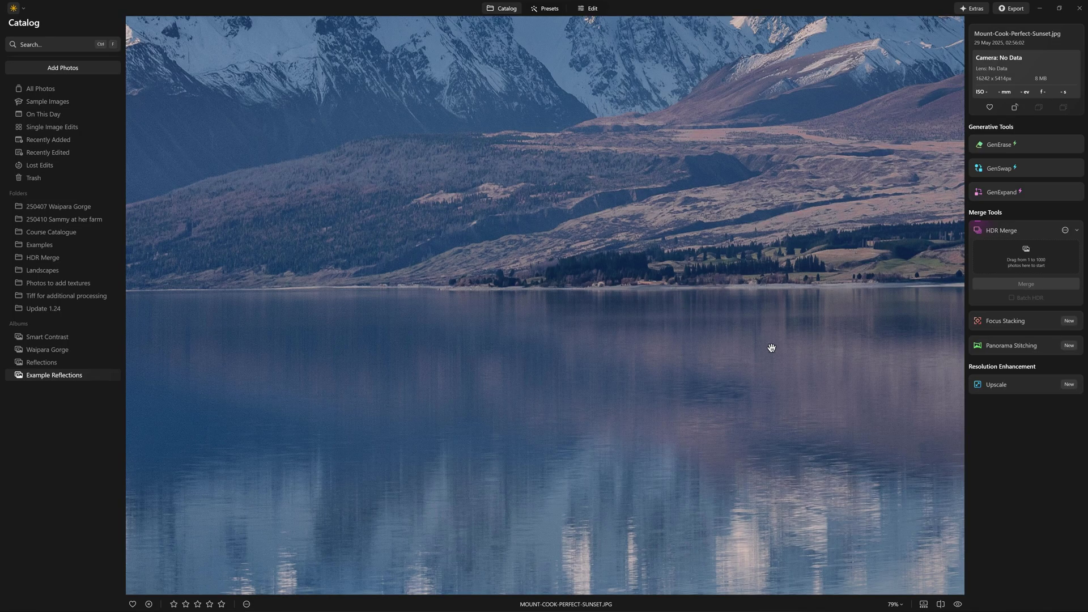
left_click_drag(735, 417, 750, 281)
left_click_drag(626, 510, 624, 440)
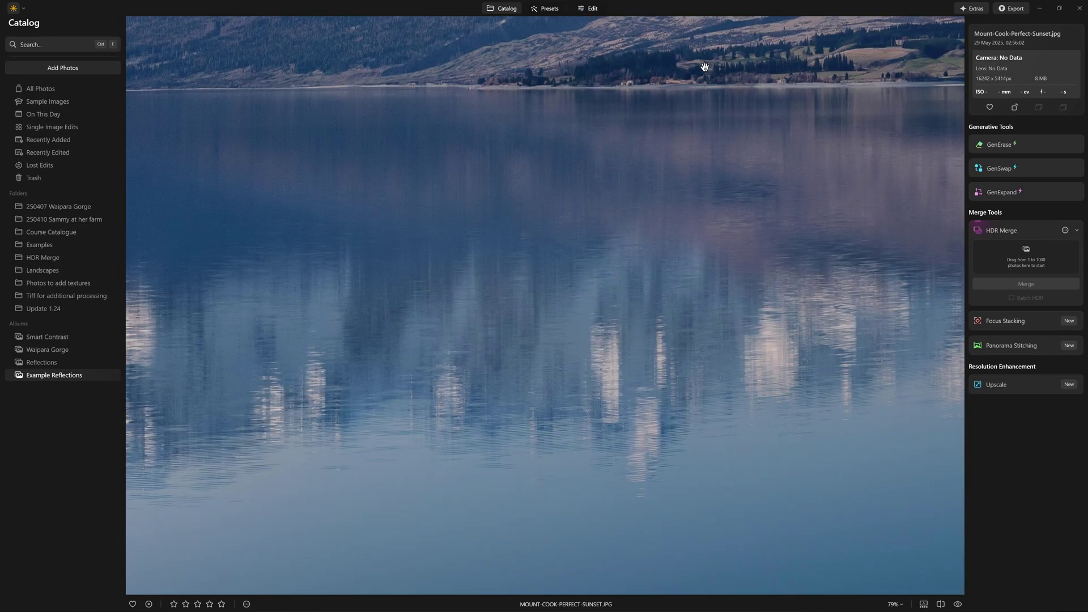
left_click_drag(643, 344, 591, 278)
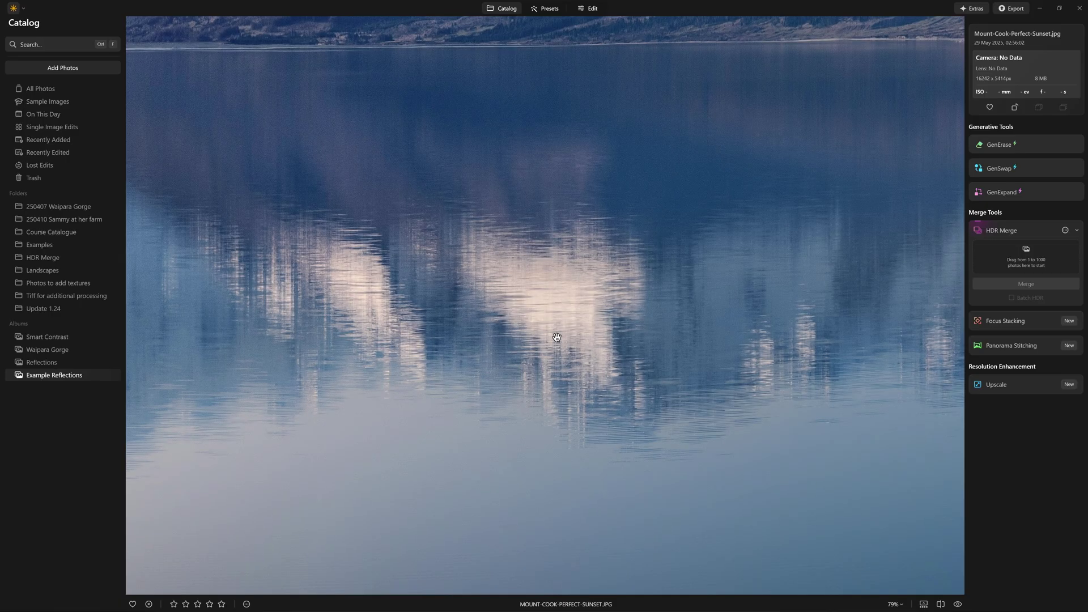
left_click_drag(440, 301, 478, 330)
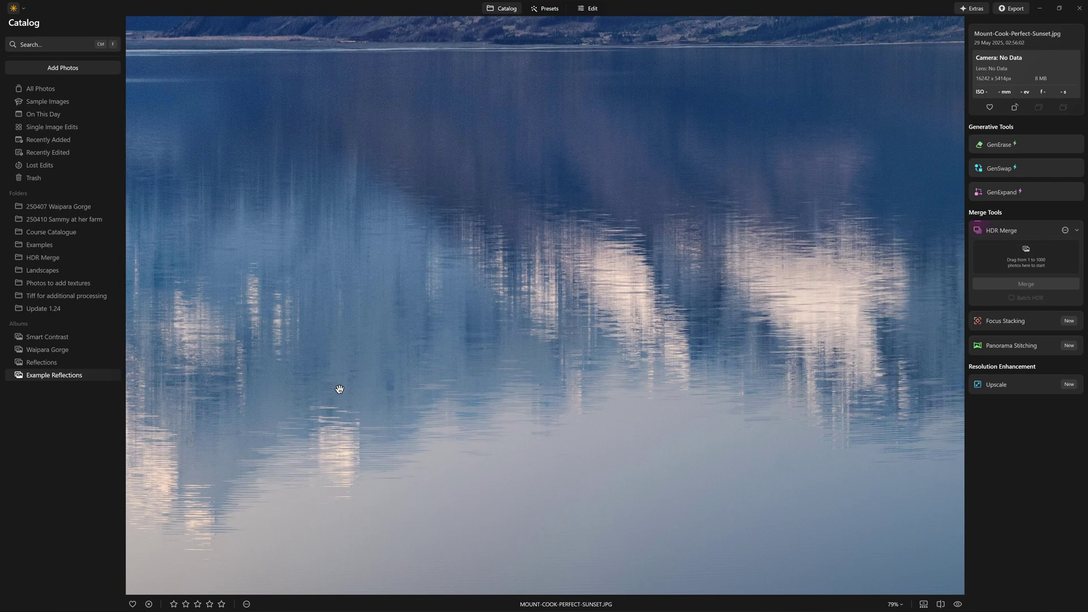
left_click_drag(339, 388, 758, 354)
scroll(602, 453, "down", 2)
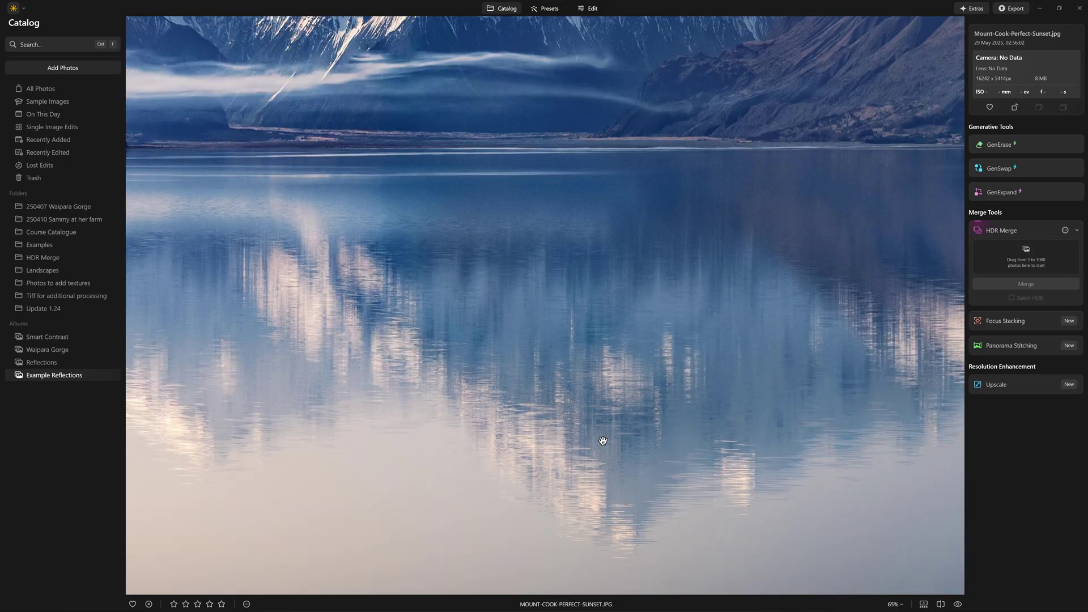
scroll(497, 227, "down", 5)
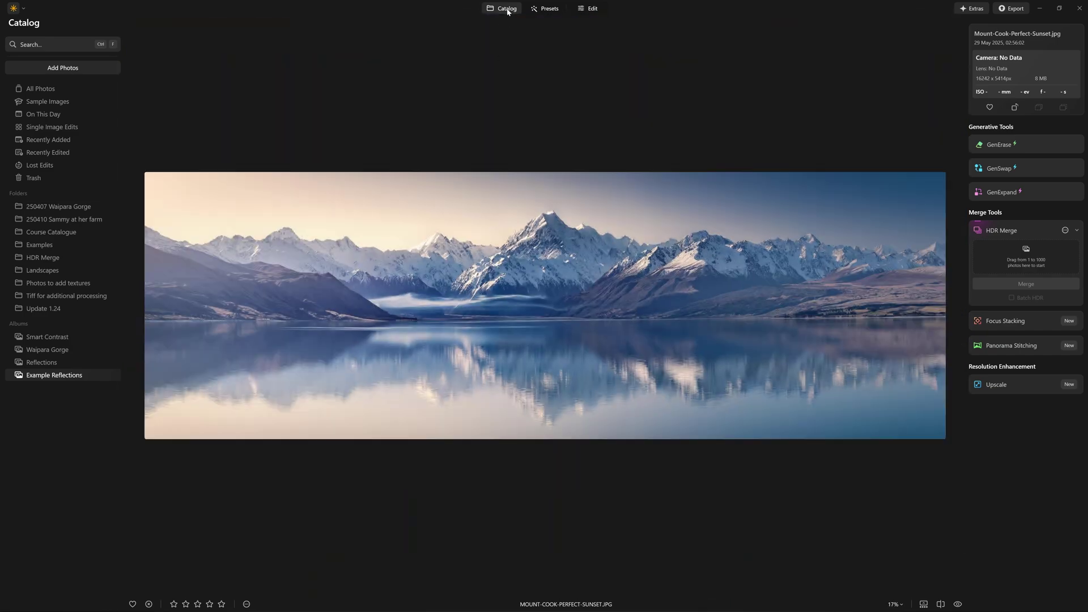
left_click(113, 376)
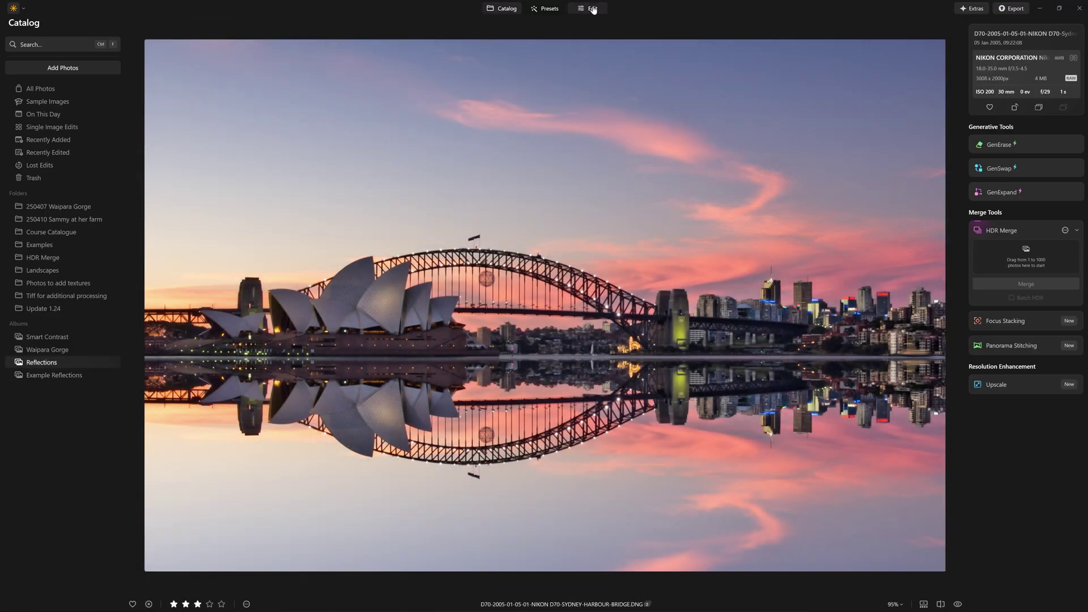
Open the Sydney Harbour Bridge reflection DNG in the Edit workspace.
left_click(589, 9)
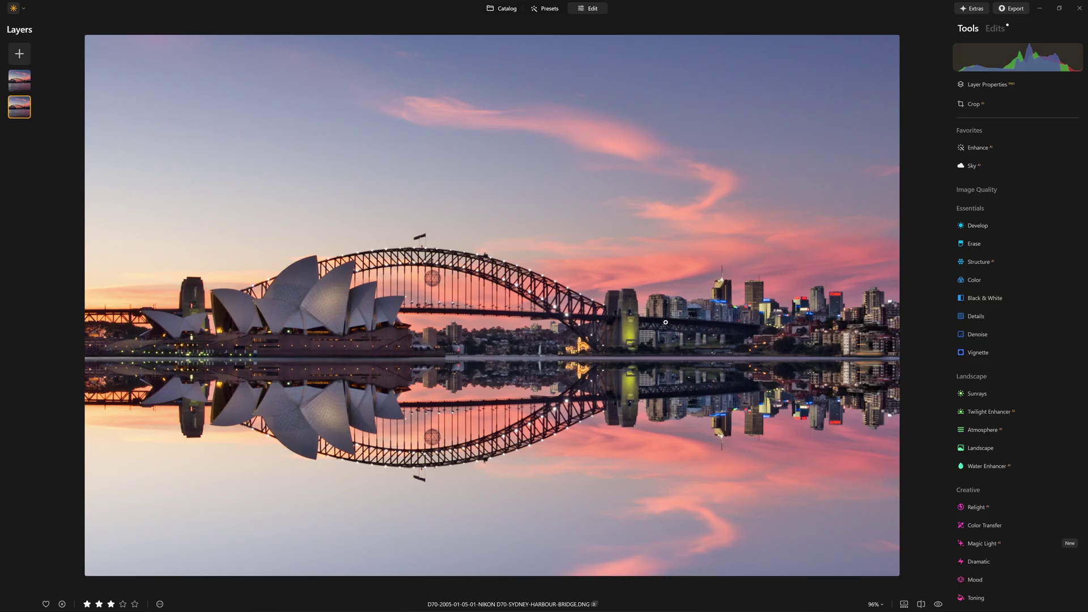
left_click(995, 227)
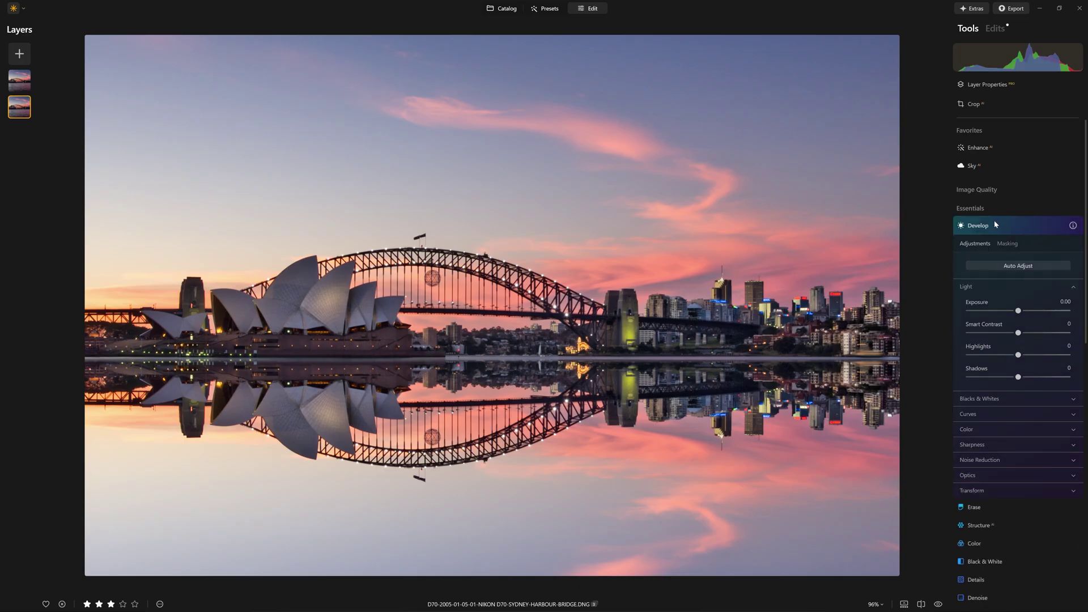
left_click_drag(1017, 311, 991, 316)
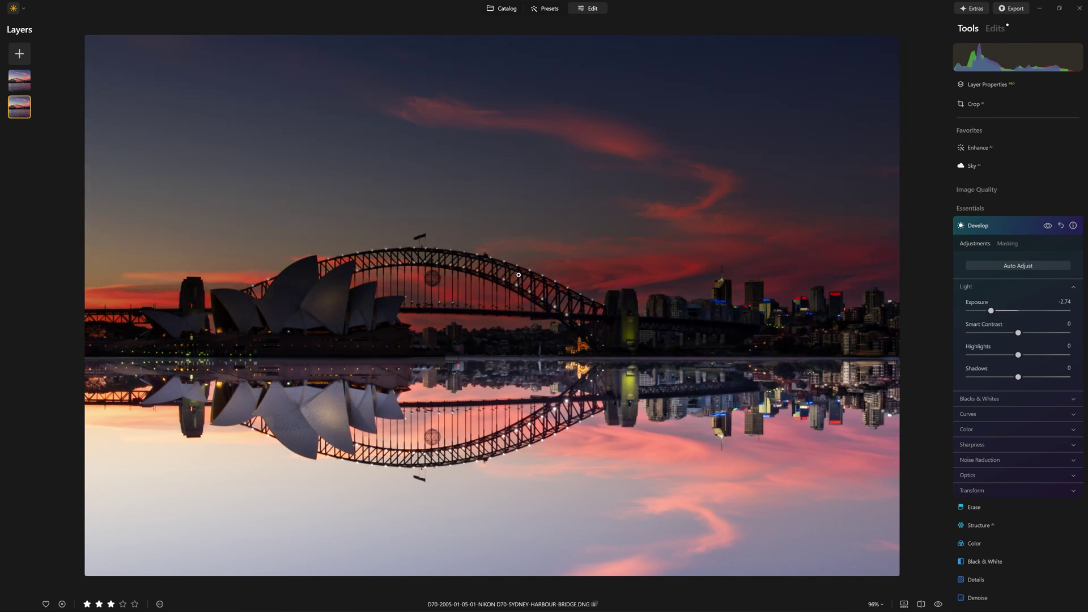
left_click(1061, 226)
left_click(1008, 226)
left_click(995, 29)
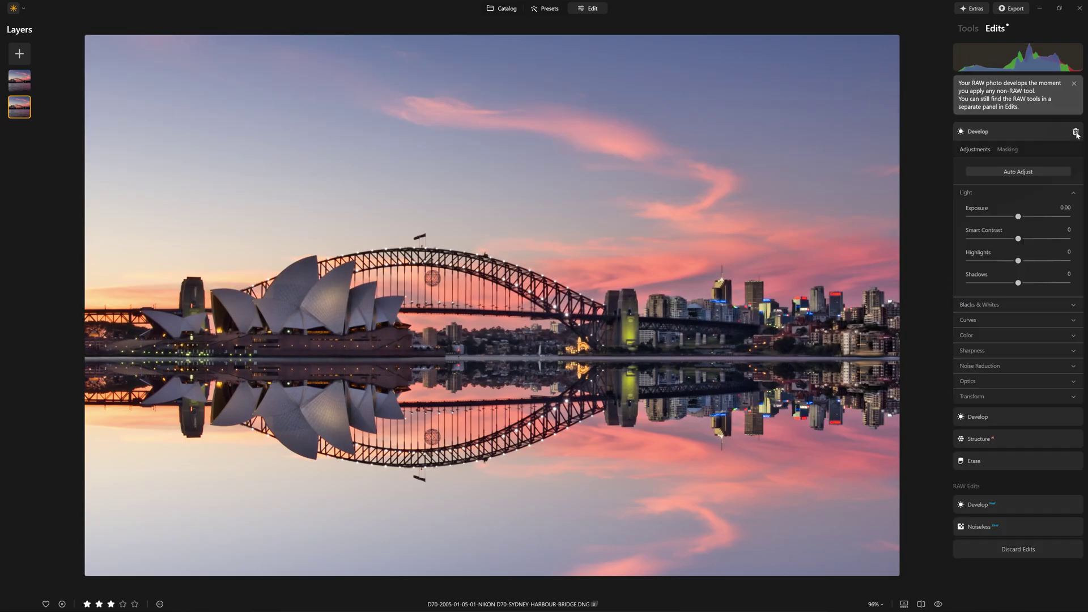
left_click(1011, 131)
left_click(967, 29)
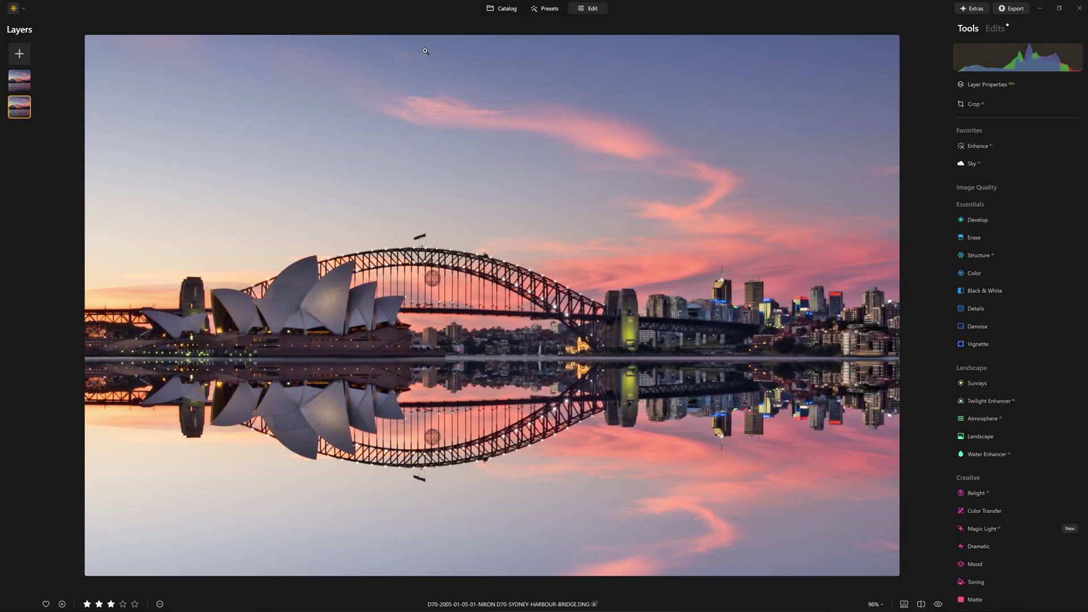
Select the top layer and lower its Develop Exposure to -1.55, comparing it on and off.
left_click(24, 83)
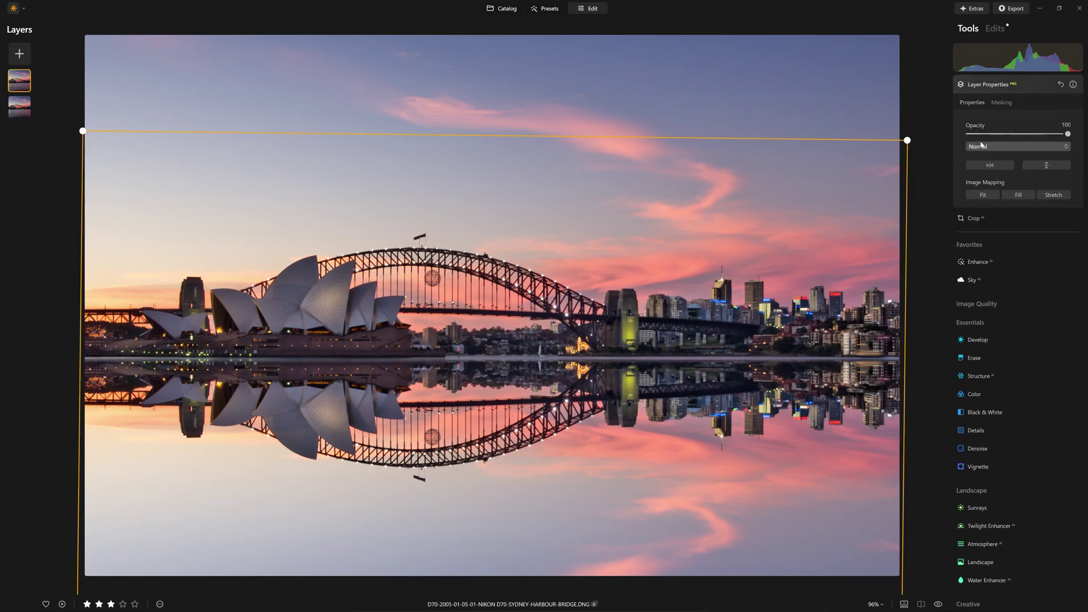
left_click(1012, 340)
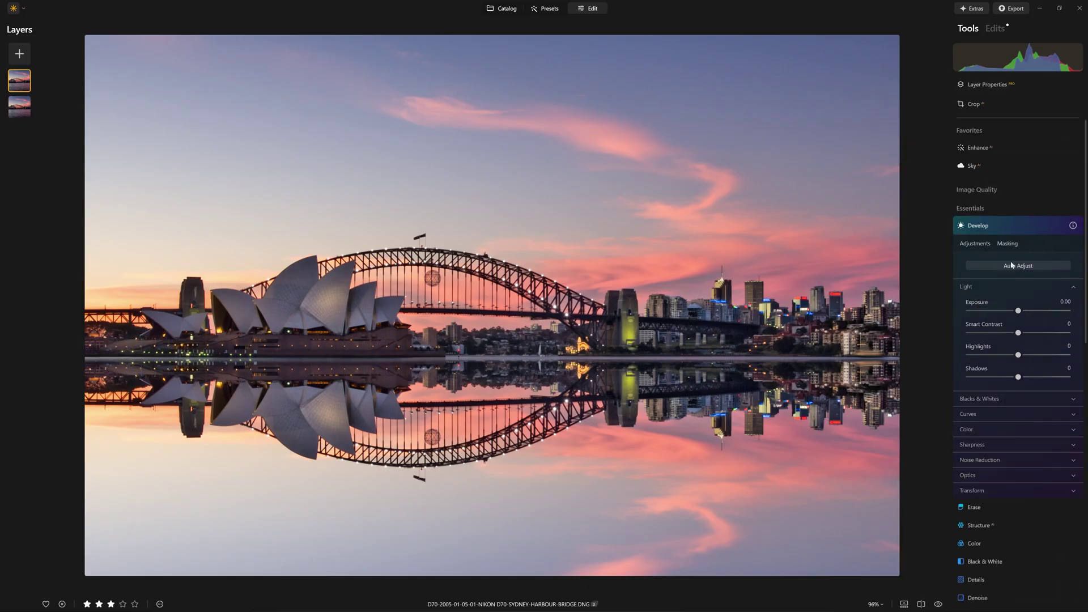
left_click_drag(1019, 311, 1000, 313)
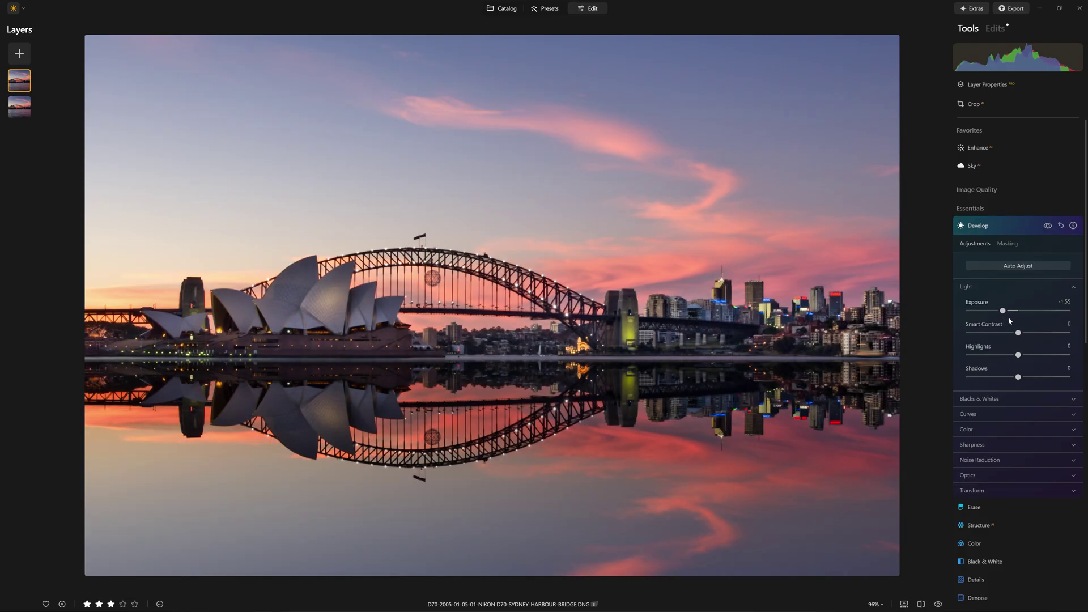
left_click(1047, 226)
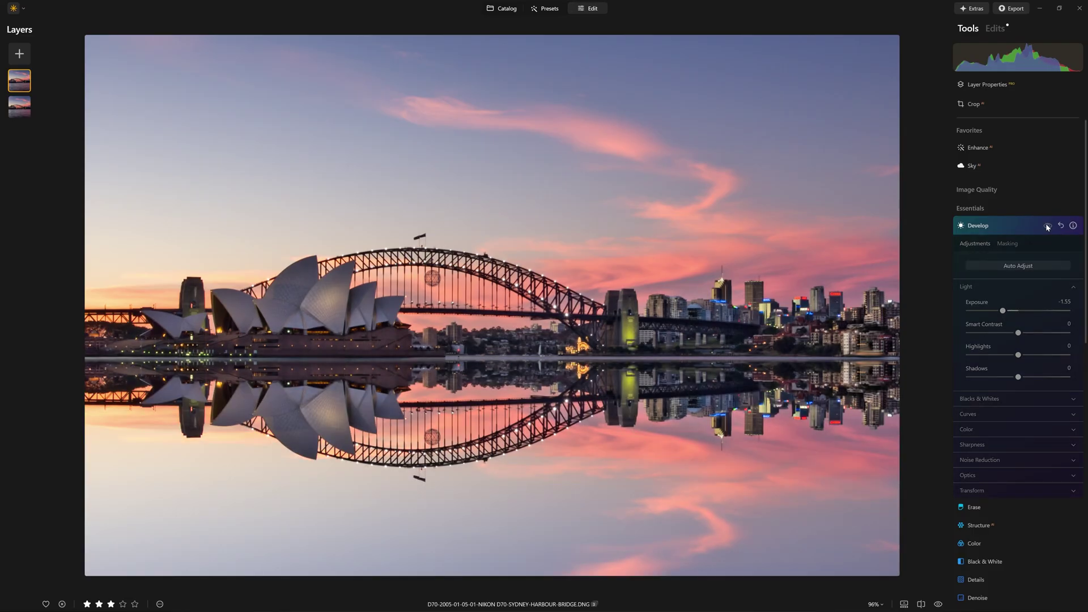
left_click(1047, 226)
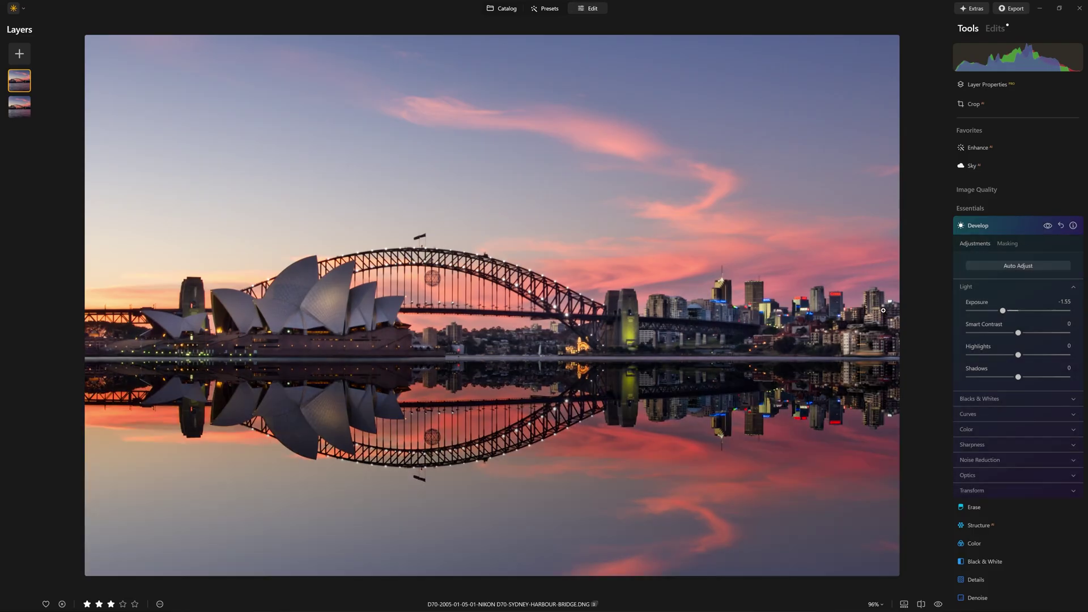
left_click(1047, 226)
left_click(1047, 226)
left_click(1001, 246)
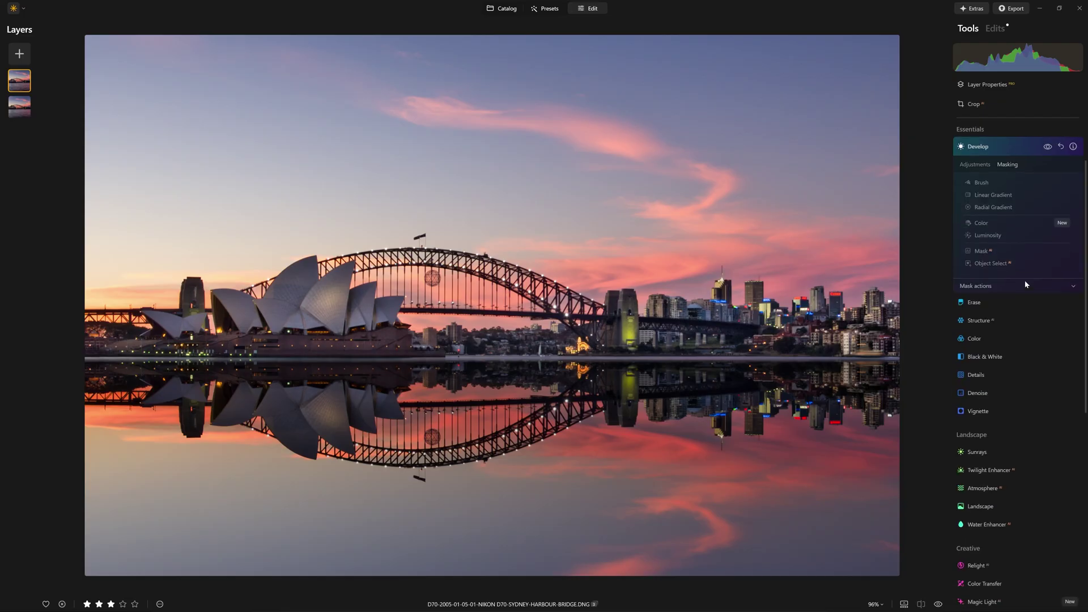
Limit the Develop darkening to the lower reflection with a linear gradient mask, comparing before and after.
left_click(989, 196)
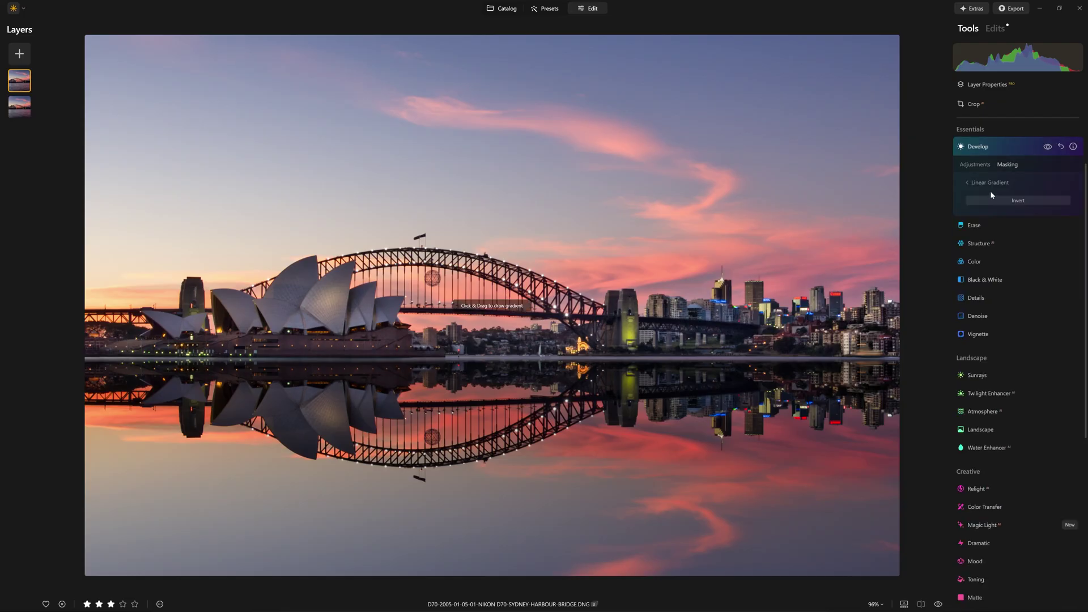
left_click_drag(434, 547, 434, 371)
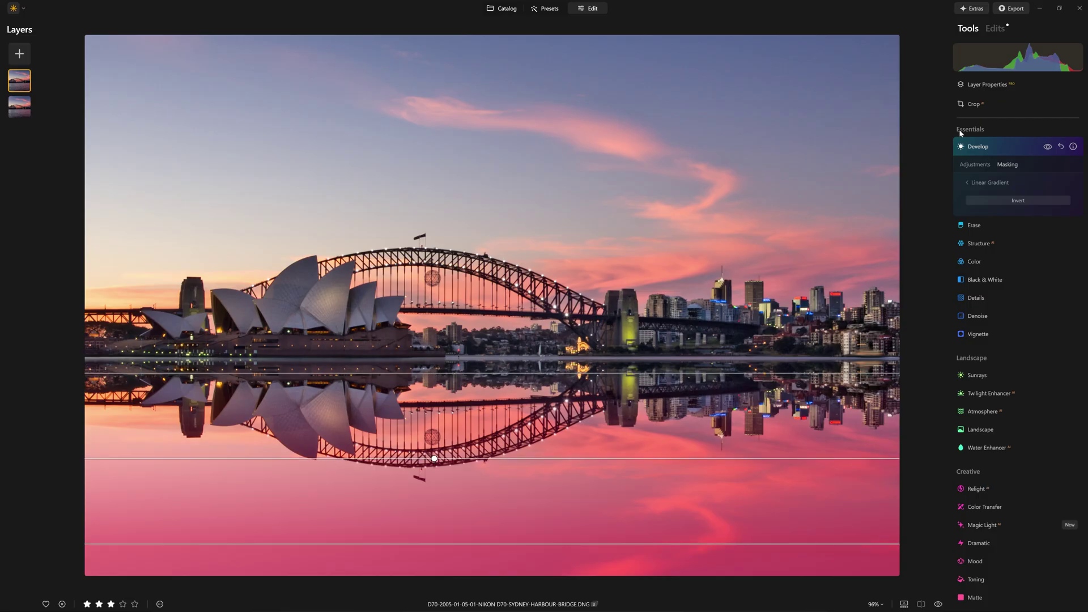
left_click(984, 181)
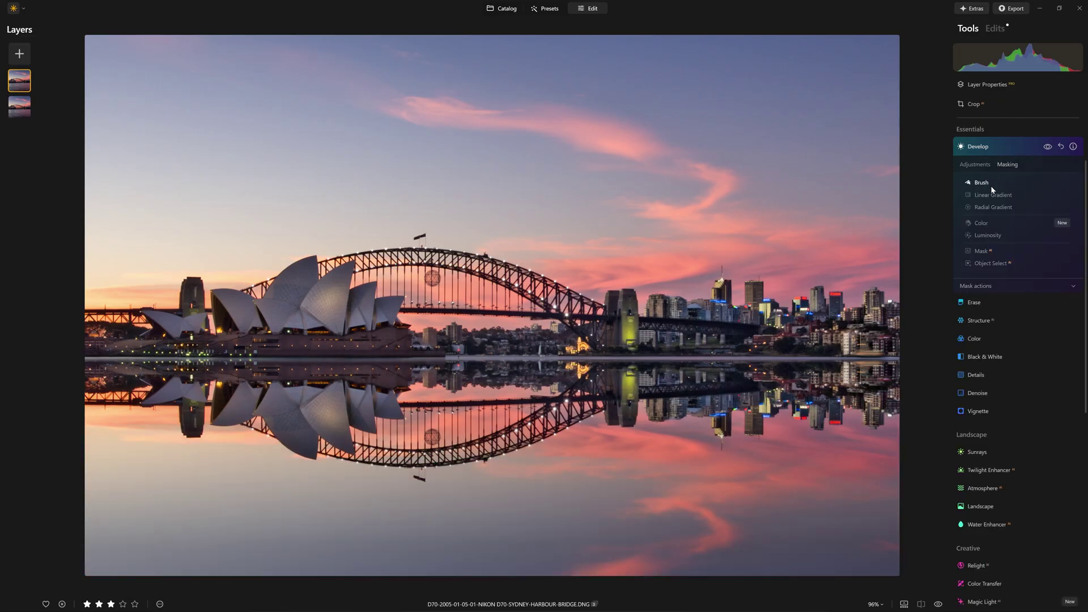
left_click(1047, 147)
left_click(1048, 148)
Inspect the reflection at Exposure -1.78 up close, then collapse the Develop settings.
left_click(986, 164)
scroll(424, 452, "up", 5)
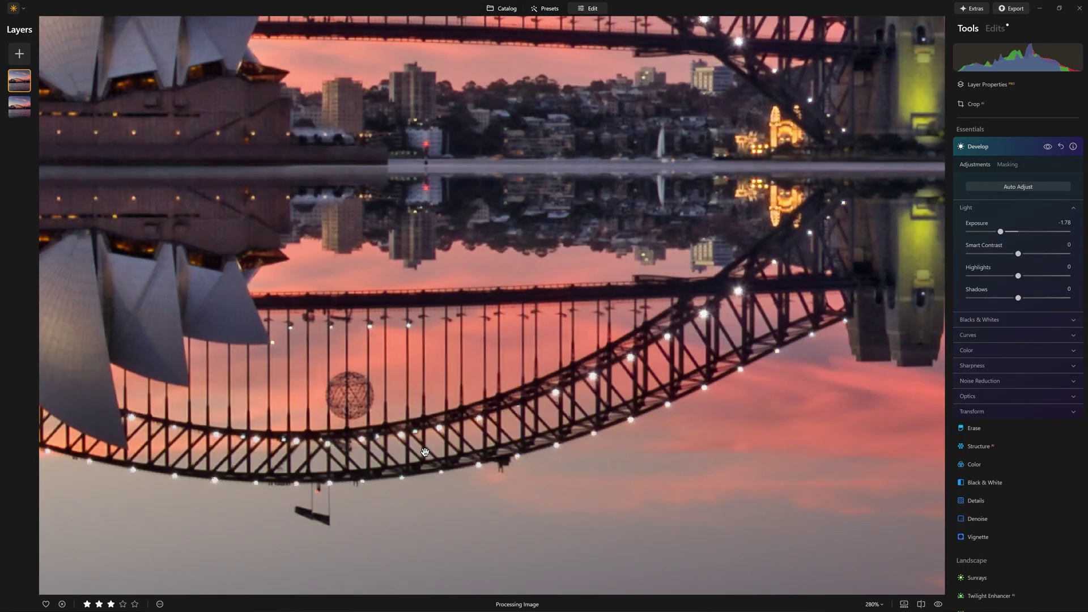
scroll(494, 380, "down", 4)
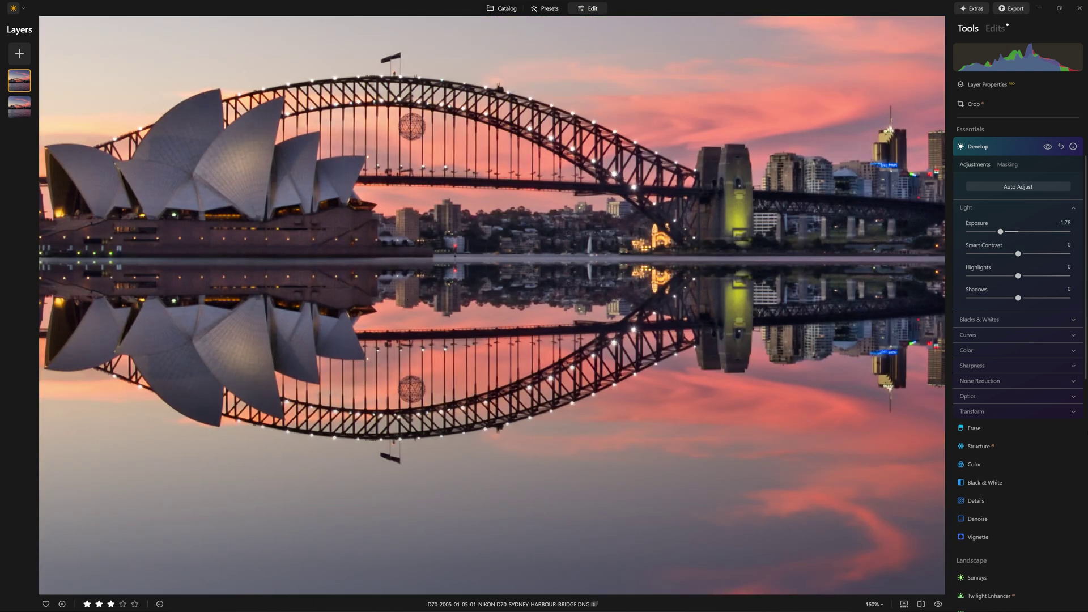
left_click(1007, 148)
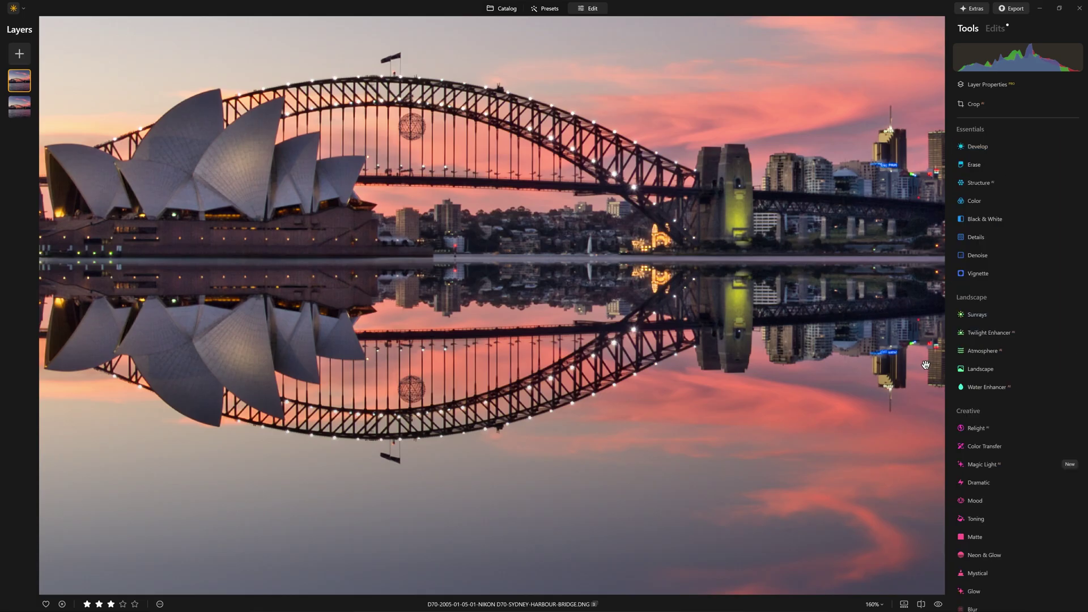
scroll(1011, 476, "down", 3)
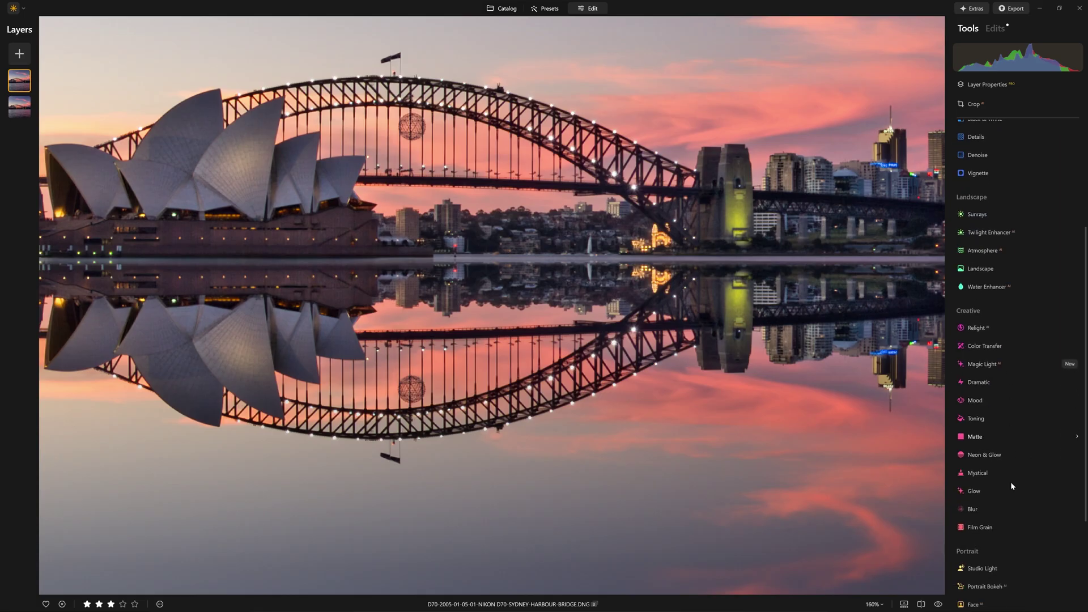
left_click(1012, 513)
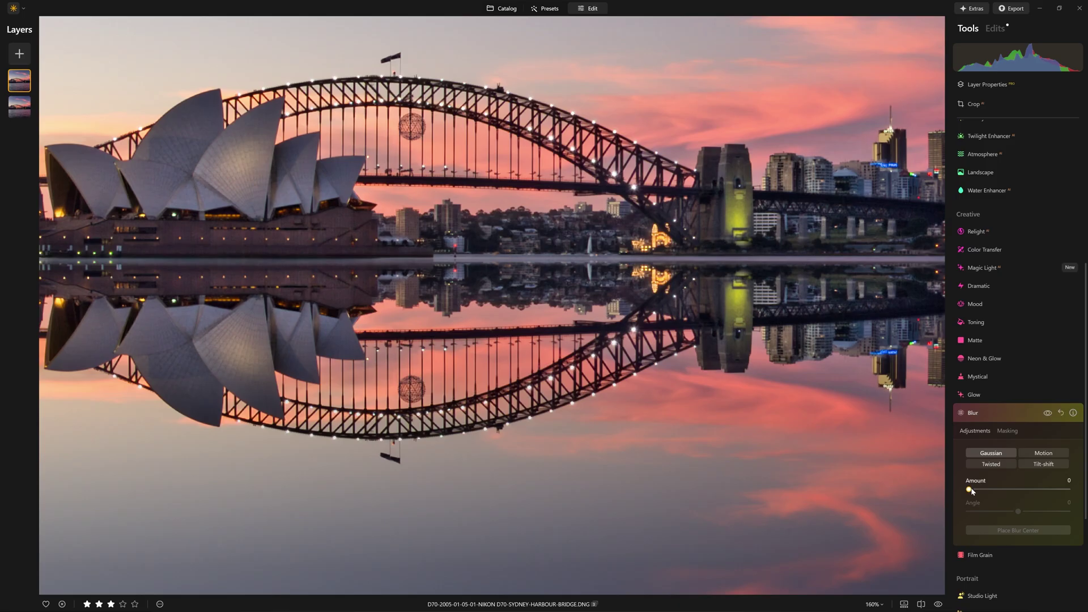
left_click_drag(970, 490, 975, 489)
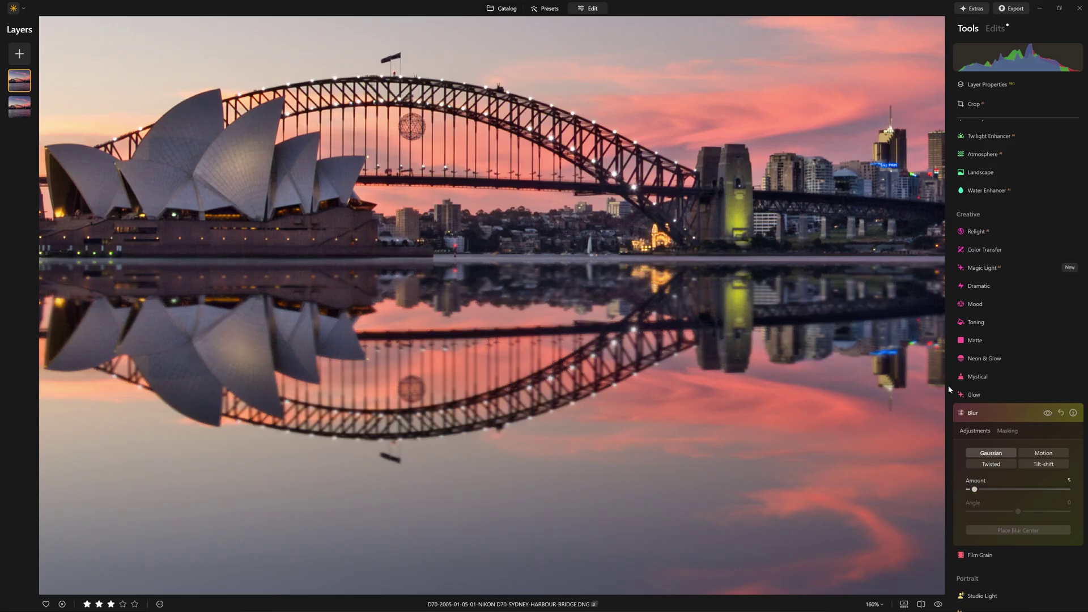
left_click(1047, 414)
left_click(1047, 415)
left_click(1011, 417)
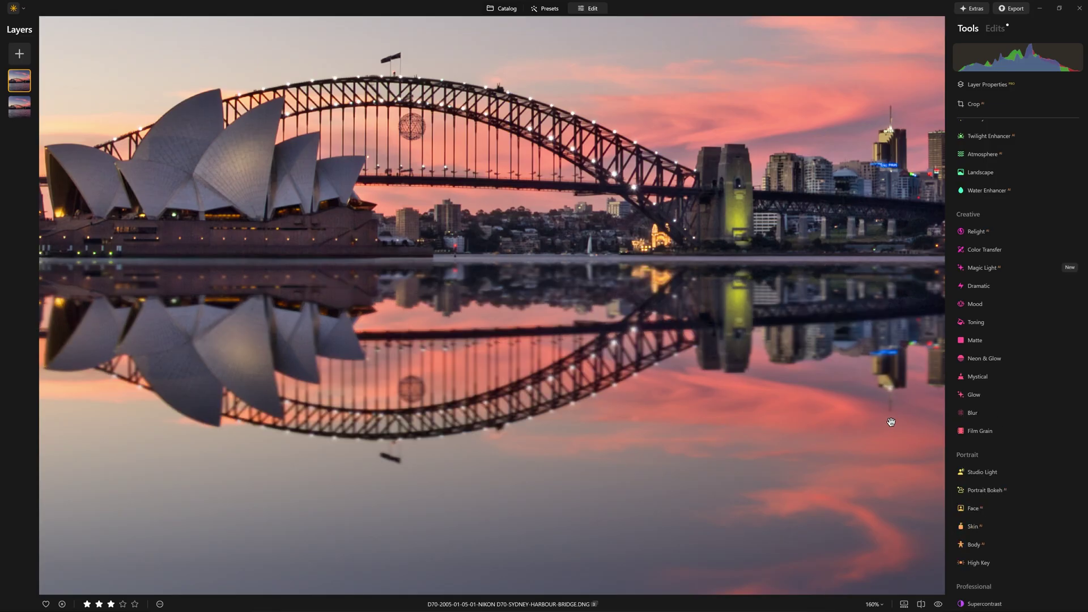
left_click(970, 415)
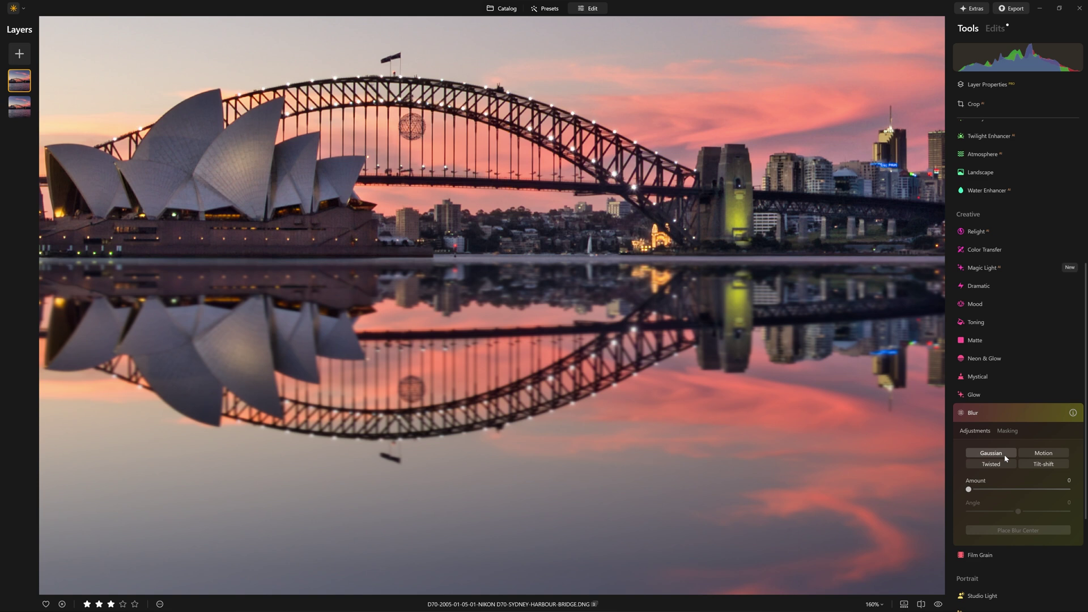
Switch Blur to Motion with Amount 100 and Angle 90.
left_click(1044, 453)
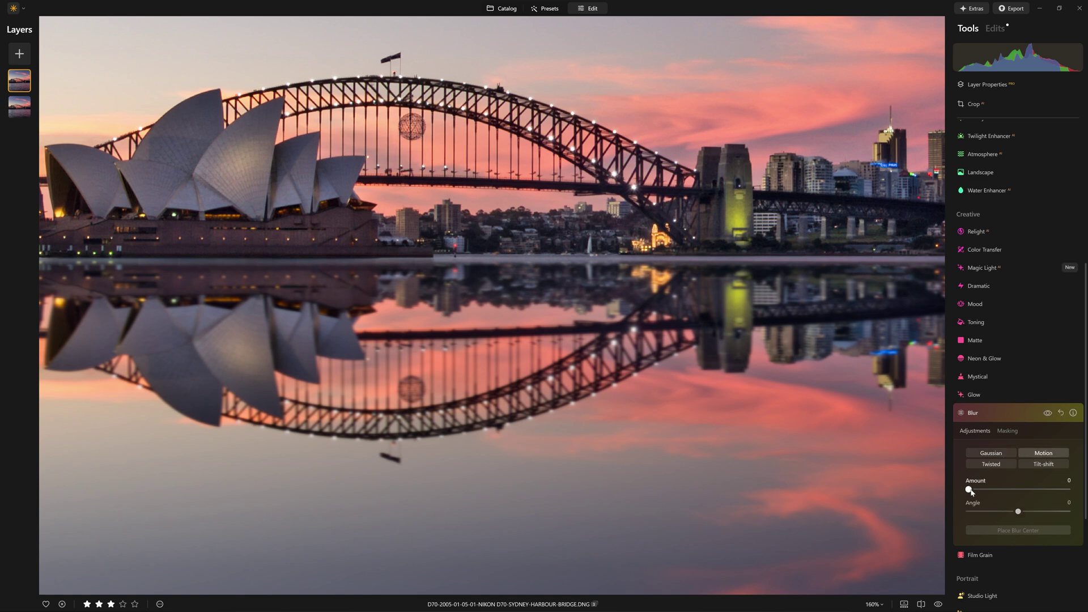
left_click_drag(973, 490, 1071, 488)
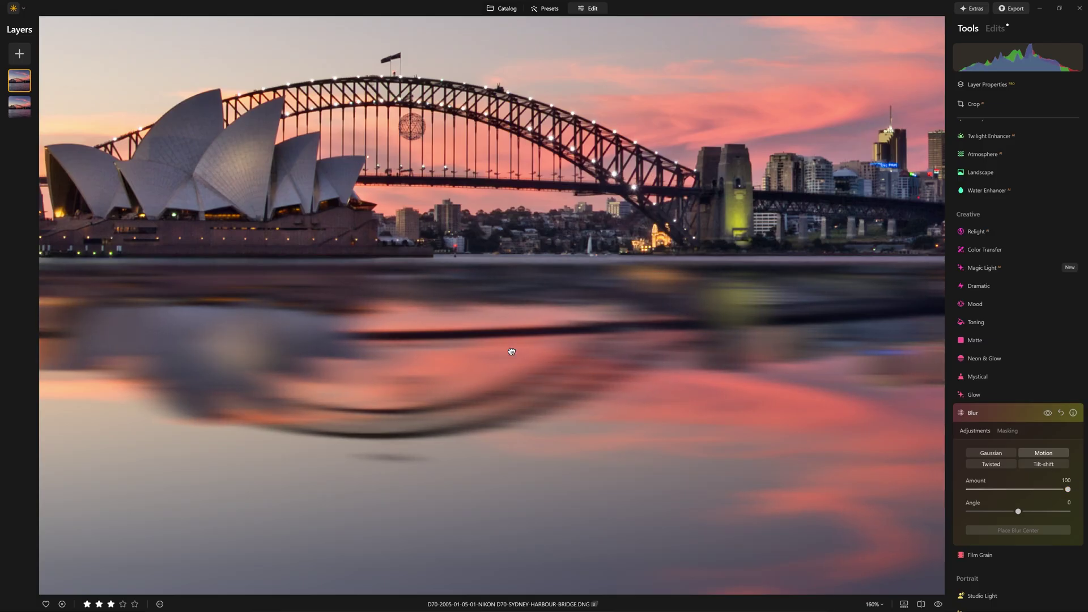
key("ctrl+0")
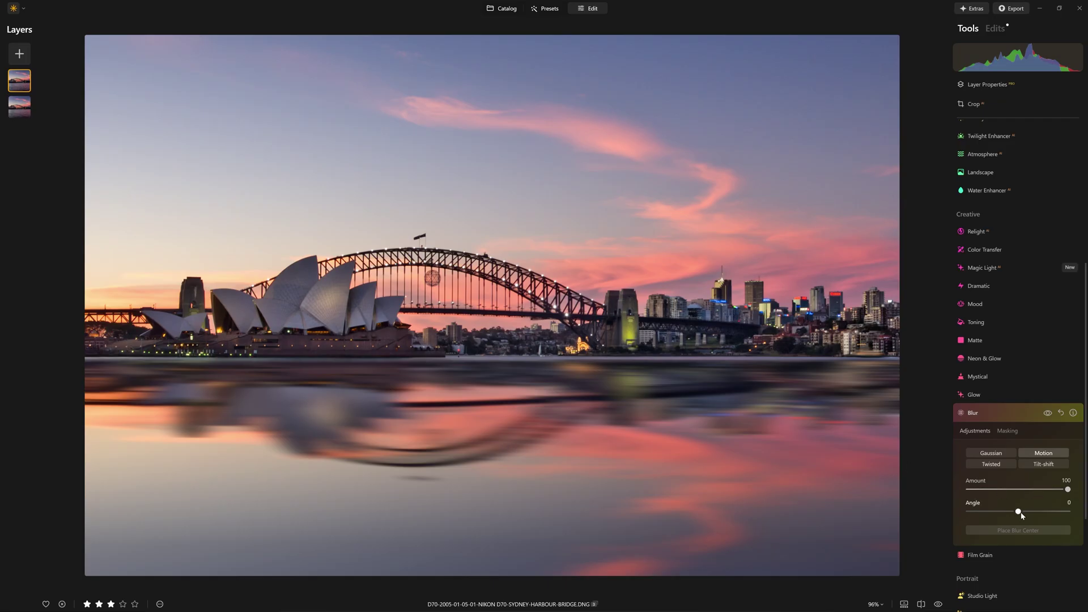
left_click_drag(1019, 511, 1080, 513)
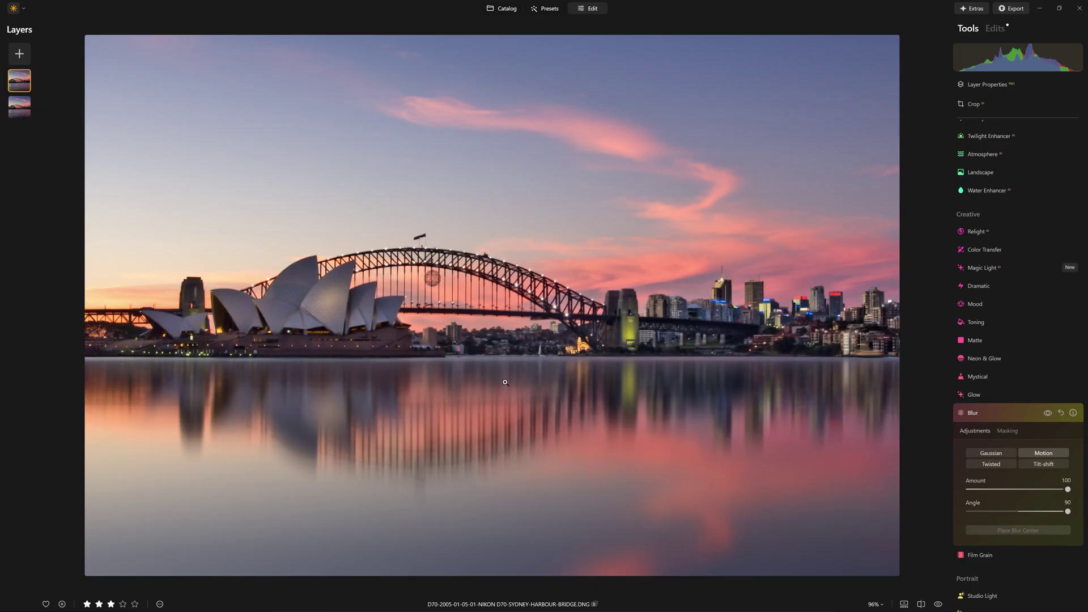
Compare the blur on and off, lower Amount to 48, and close the Blur settings.
left_click(1047, 413)
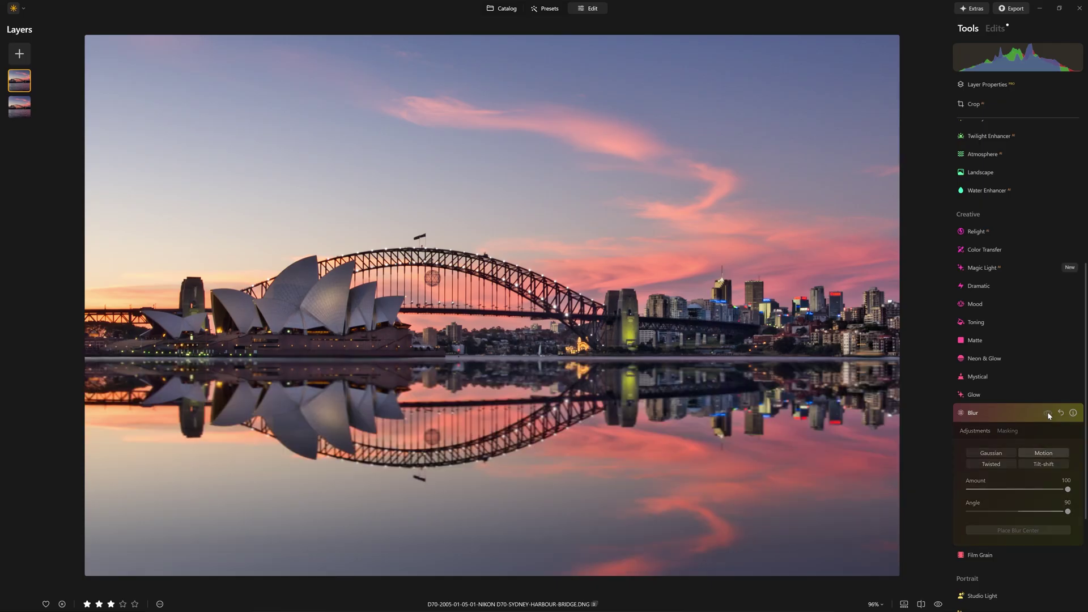
left_click(1048, 413)
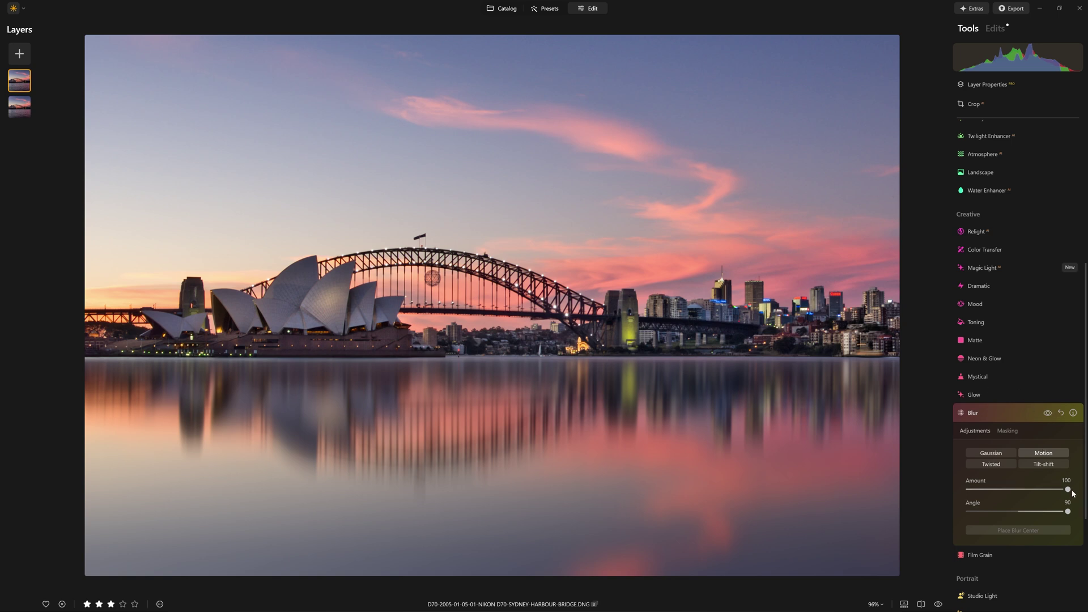
left_click_drag(1069, 490, 1026, 497)
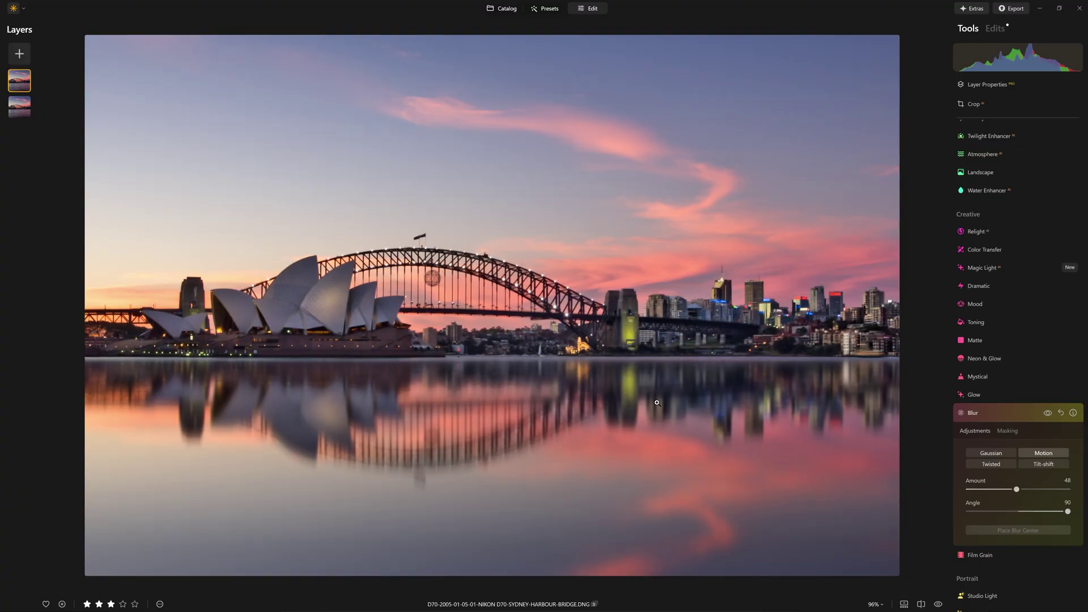
left_click(1047, 413)
left_click(1047, 413)
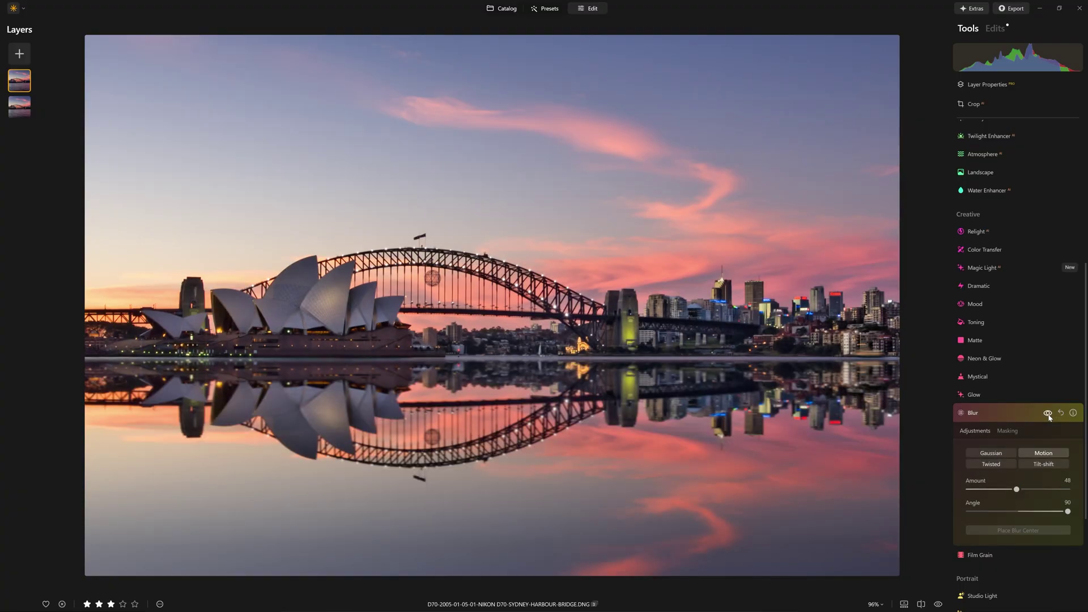
left_click(1010, 415)
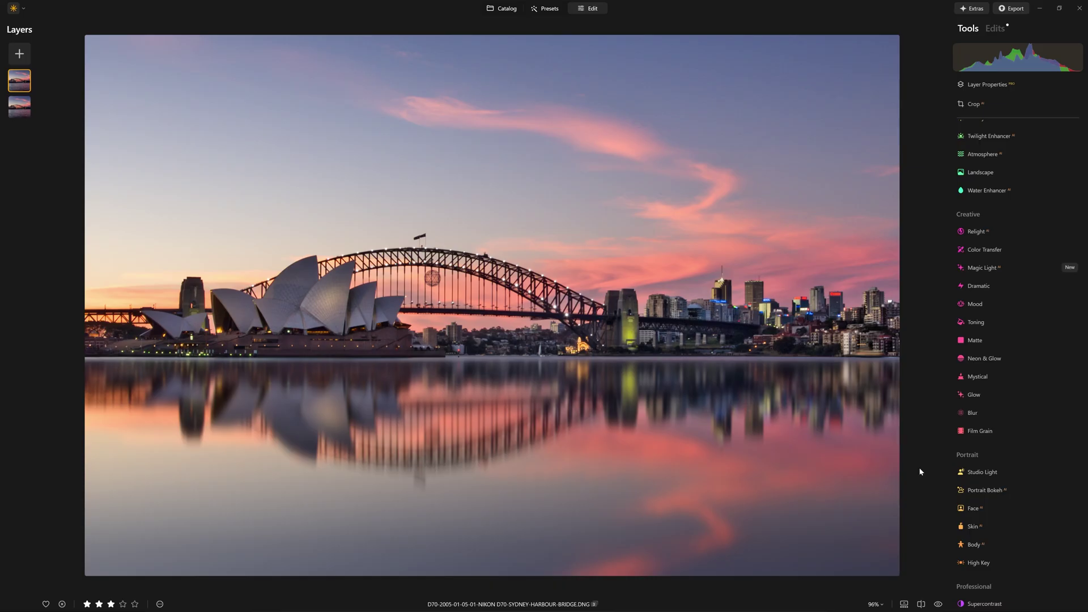
Set a Motion blur at Amount 100 and restrict it to the lower water with a linear gradient mask.
left_click(990, 412)
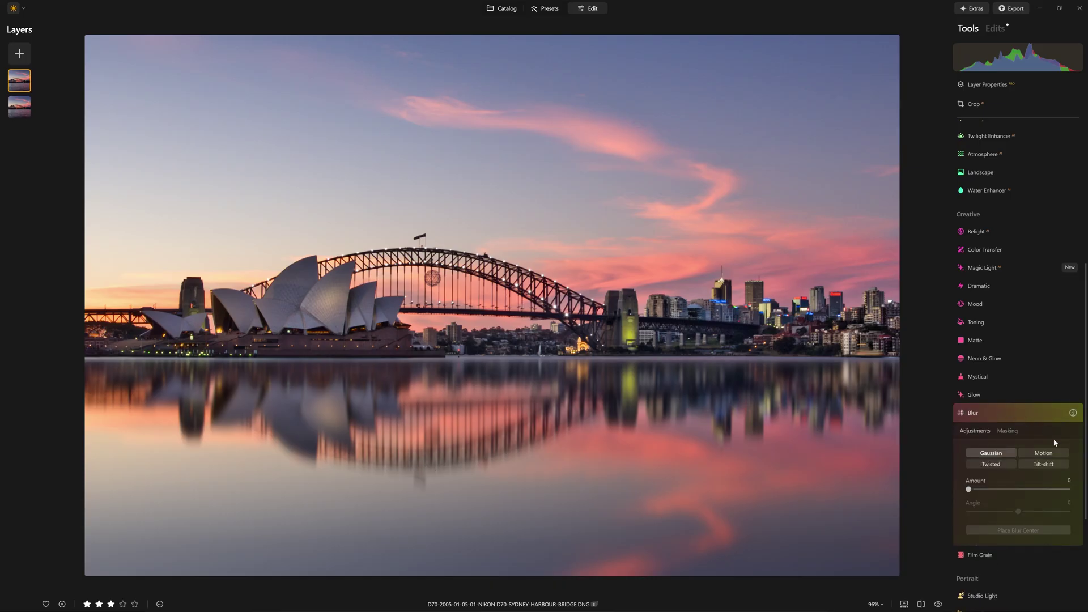
left_click(1043, 453)
mouse_move(969, 489)
left_mouse_down()
mouse_move(1068, 489)
mouse_move(1069, 511)
left_mouse_up()
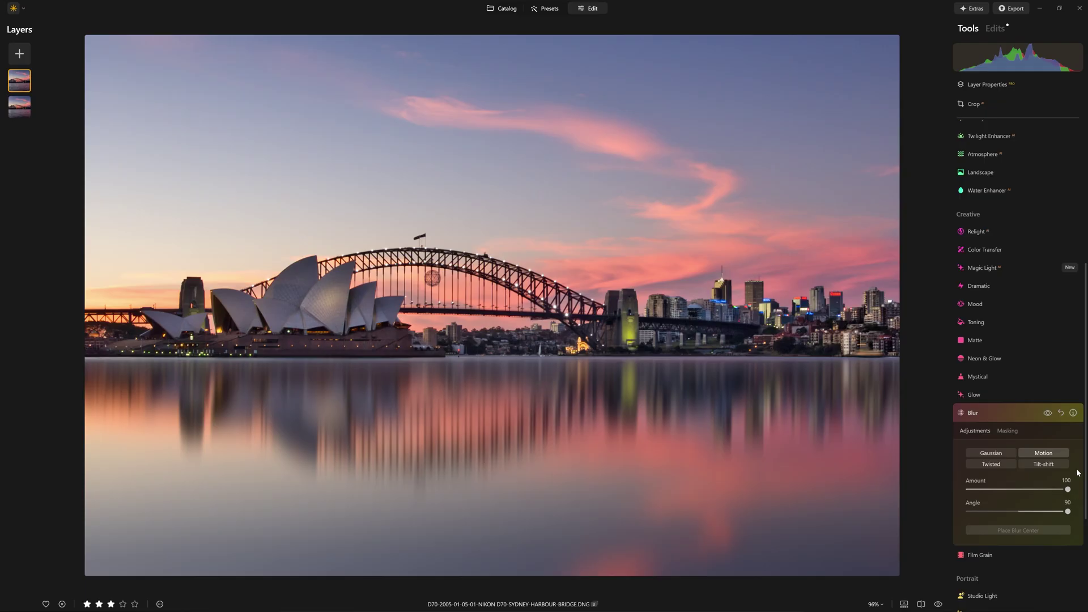
left_click(1007, 432)
left_click(995, 302)
left_click_drag(548, 481, 551, 391)
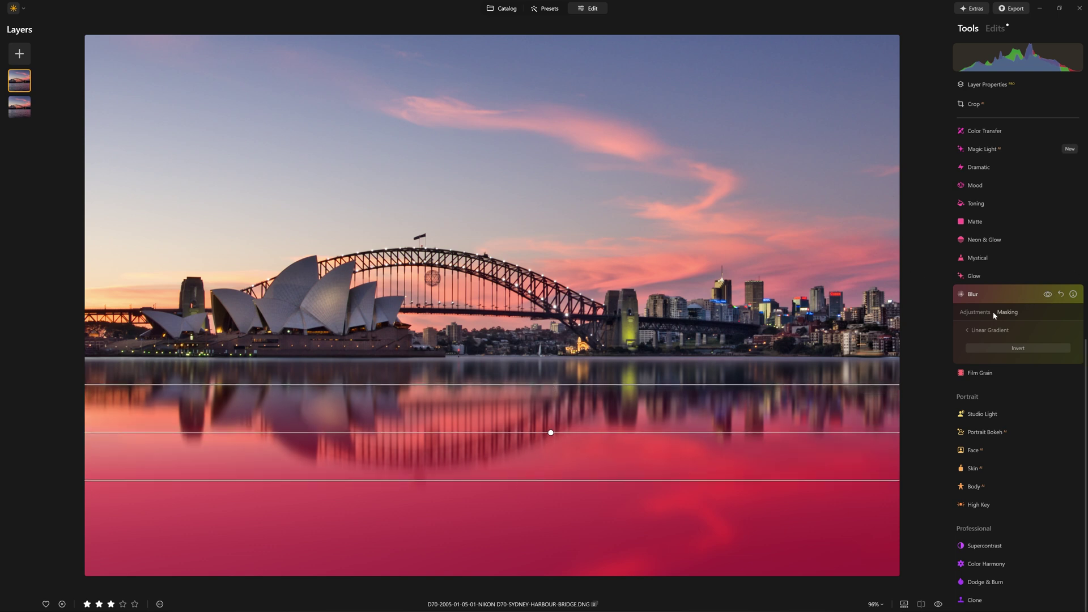
left_click(977, 334)
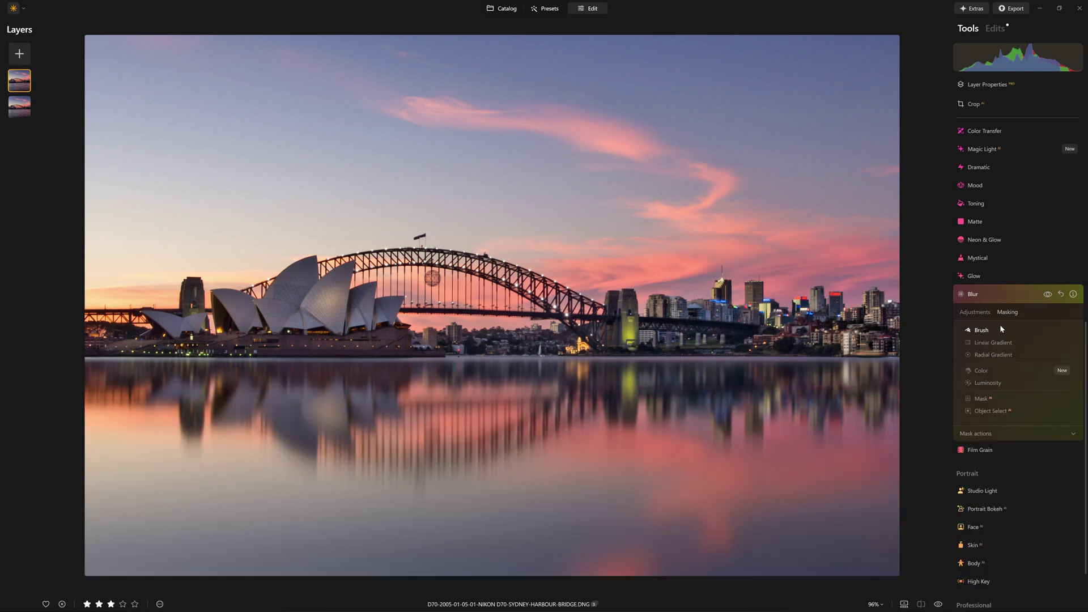
Compare the masked blur at 100% view and tilt its Angle to 83.
left_click(1047, 294)
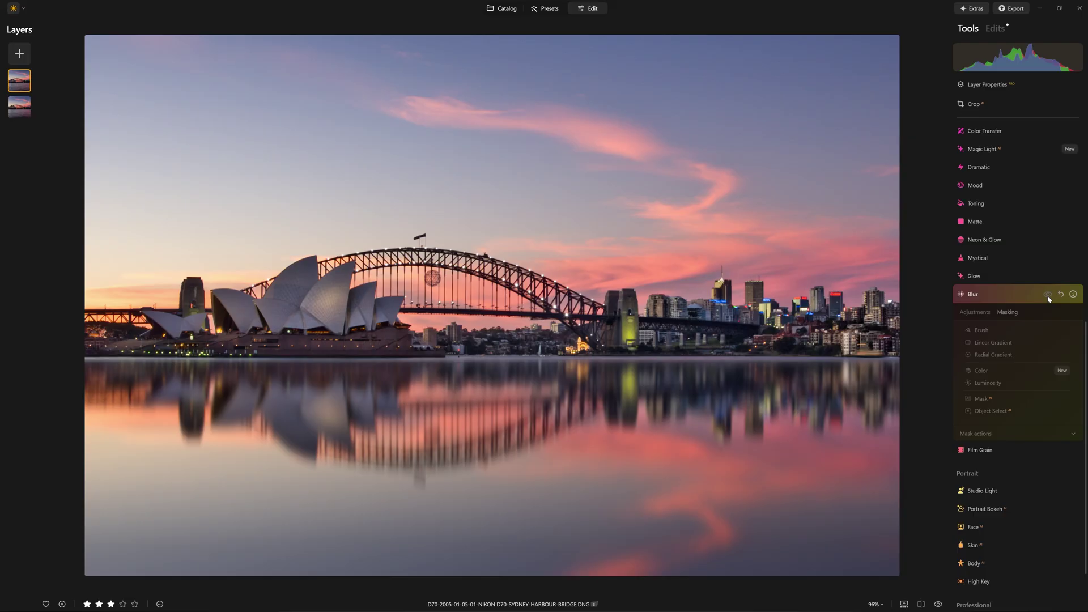
left_click(480, 461)
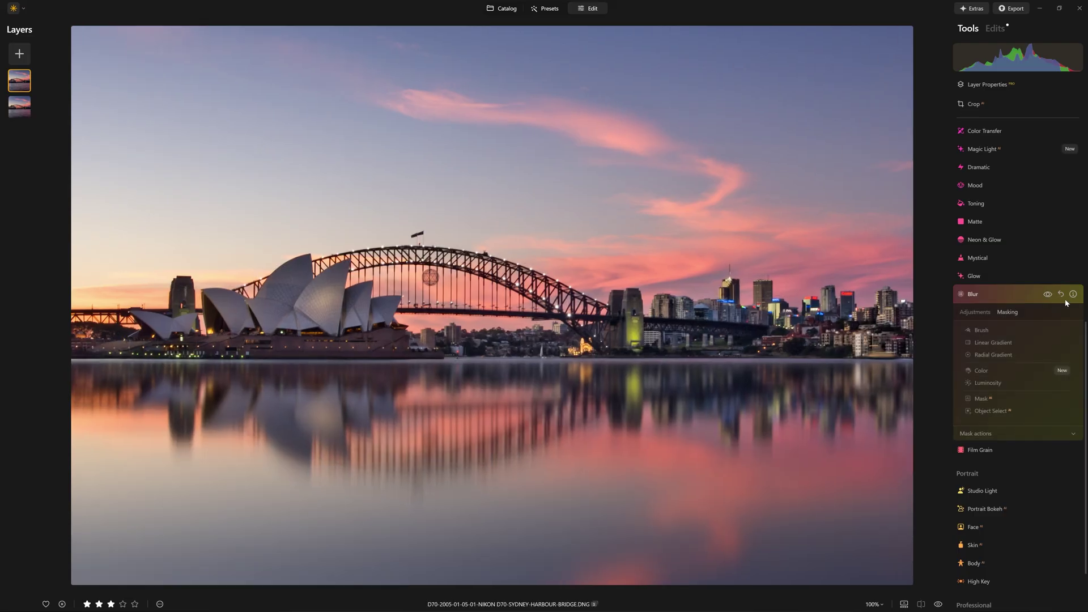
left_click(988, 313)
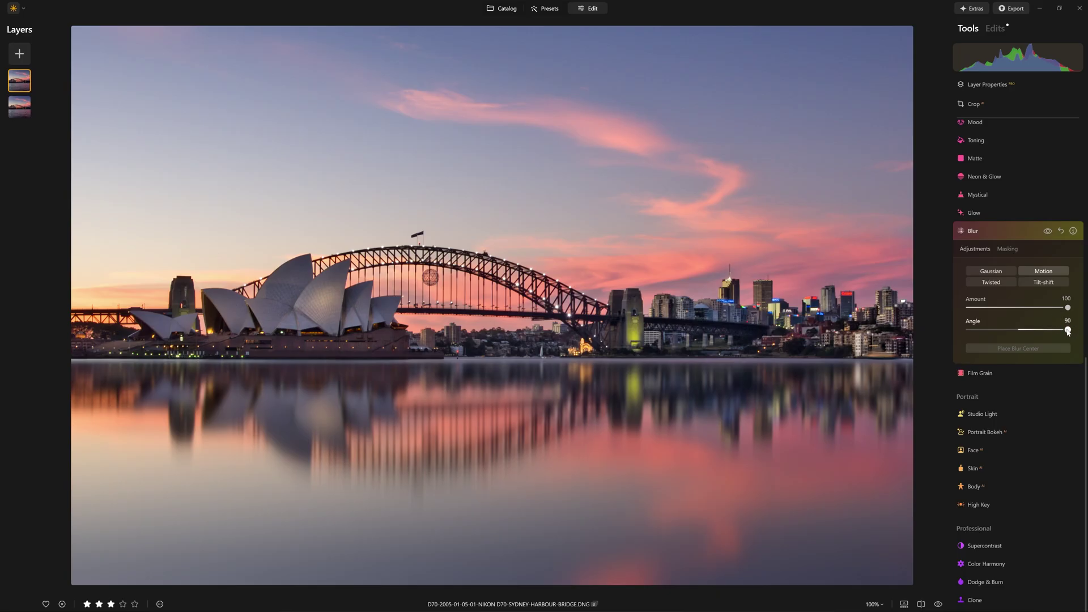
left_click_drag(1067, 335, 1064, 333)
left_click(1047, 231)
Re-enable the masked motion blur on the reflection after the comparison.
left_click(1047, 231)
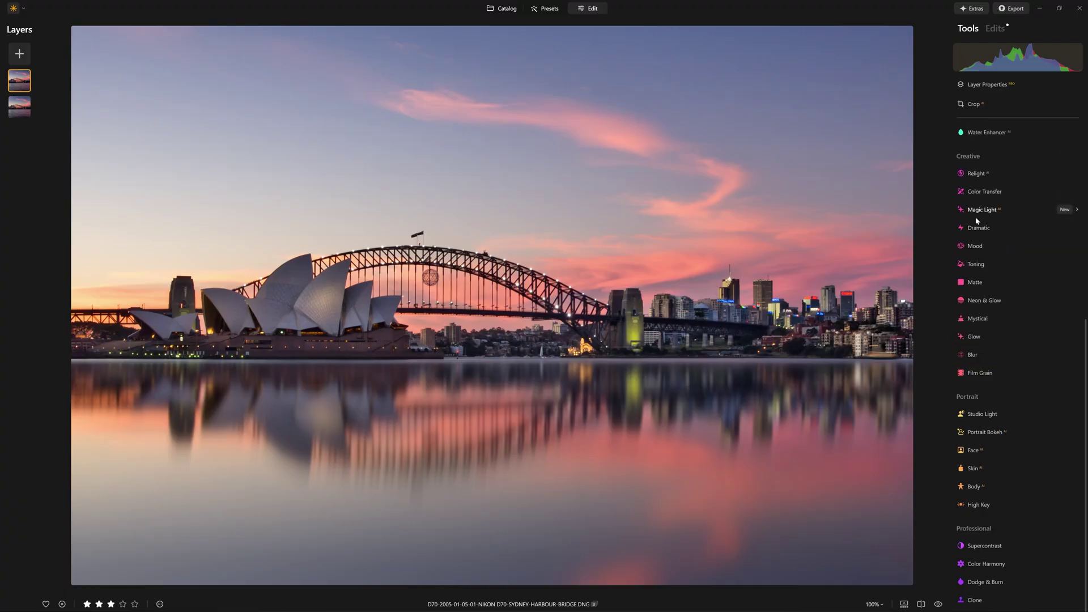
scroll(986, 219, "up", 5)
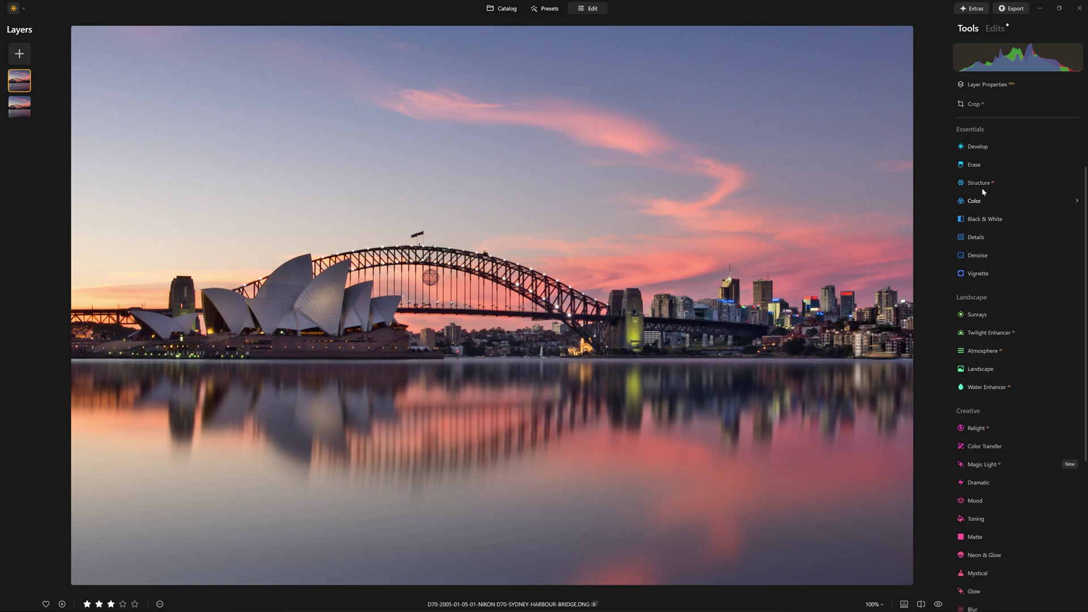
In Develop set Temperature -35, Tint -13 and Exposure -0.46, compare, then collapse Develop.
scroll(1005, 212, "up", 3)
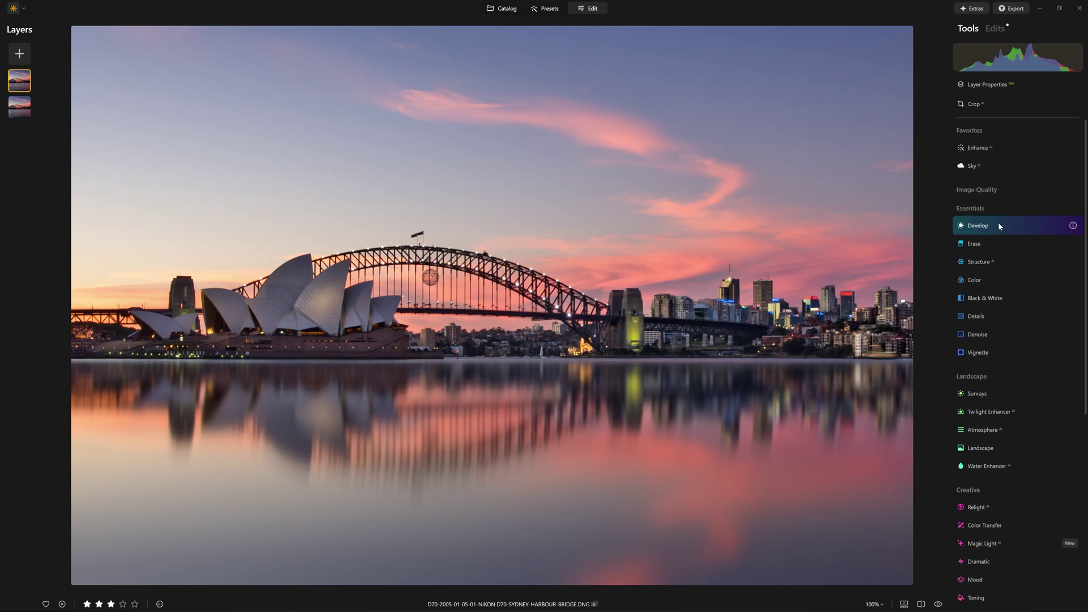
left_click(998, 225)
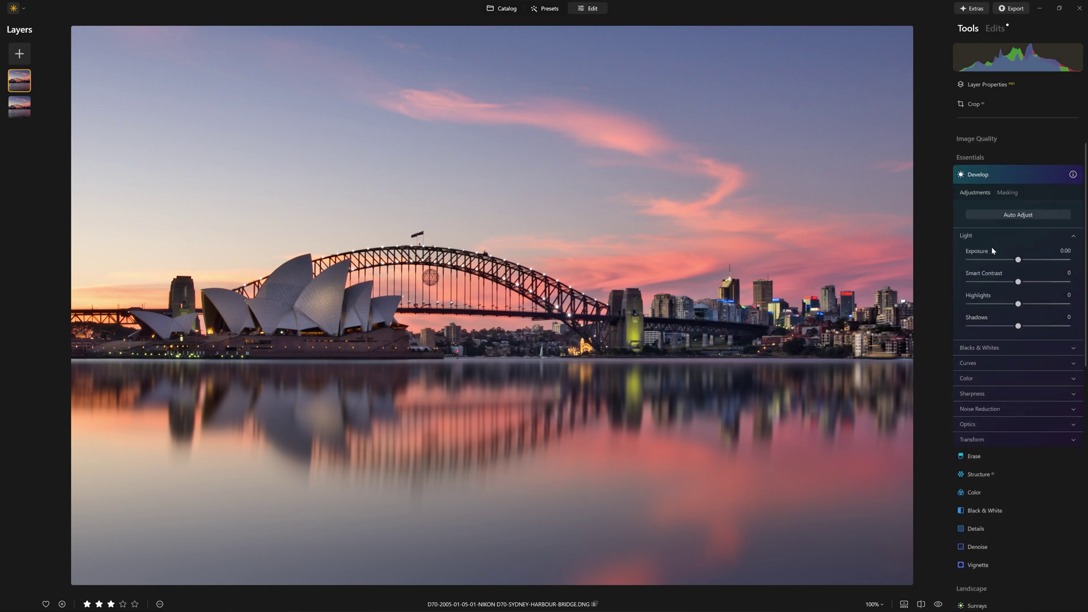
left_click(1006, 379)
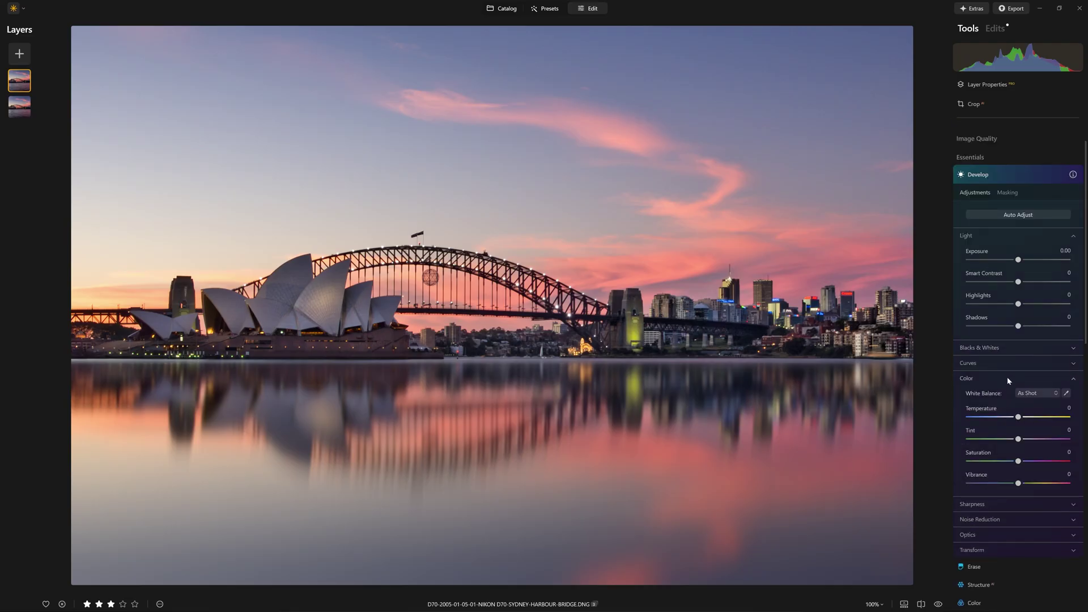
mouse_move(1018, 417)
left_mouse_down()
mouse_move(963, 418)
mouse_move(1018, 418)
mouse_move(1006, 418)
mouse_move(1014, 439)
mouse_move(1001, 419)
left_mouse_up()
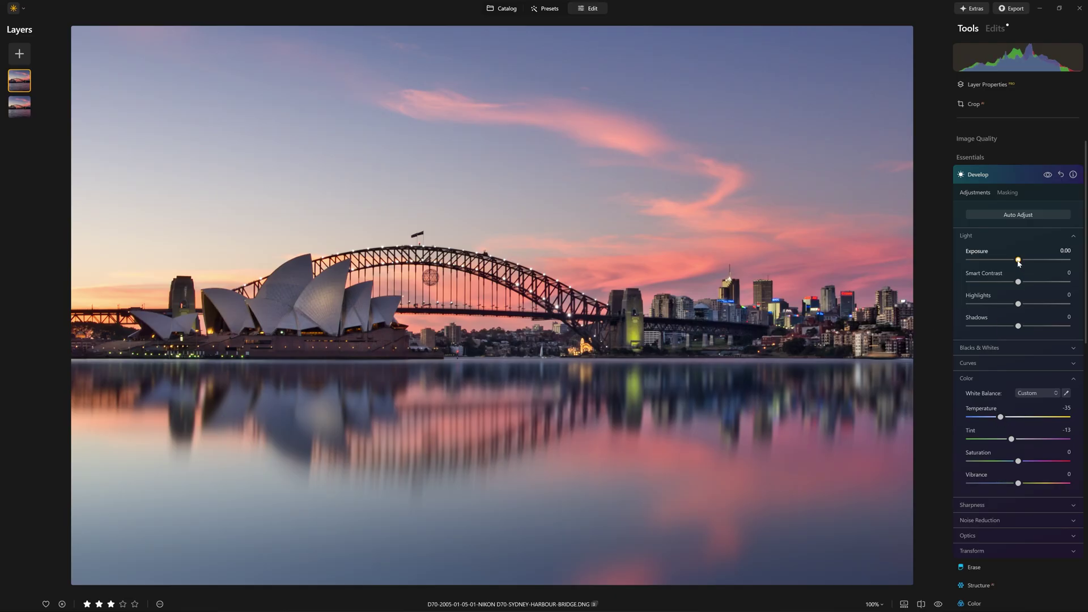
left_click_drag(1018, 260, 1014, 262)
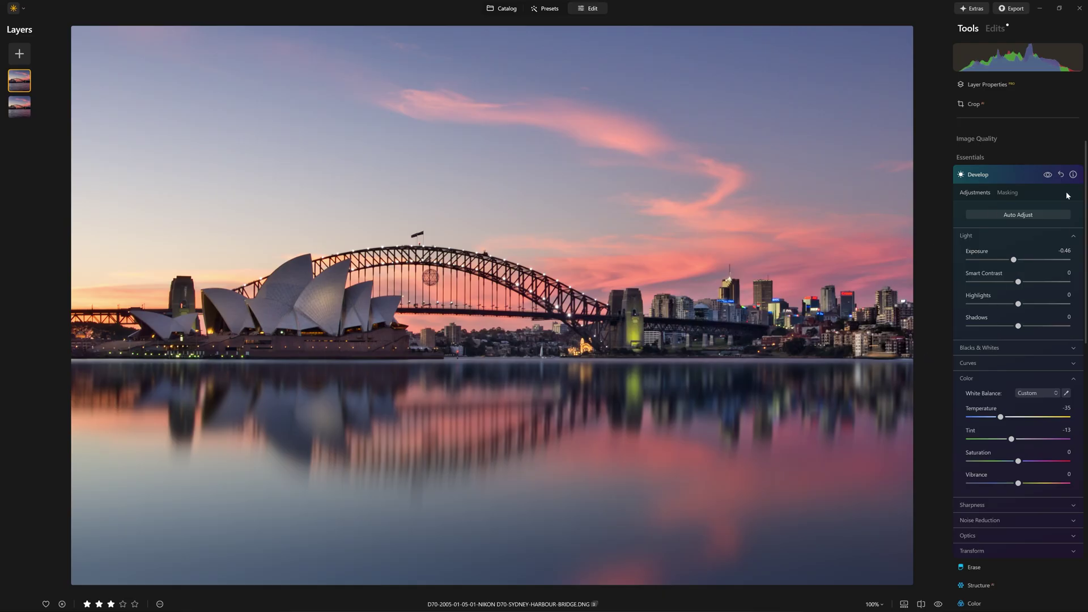
left_click(1051, 175)
left_click(1050, 176)
left_click(1009, 174)
scroll(997, 221, "down", 2)
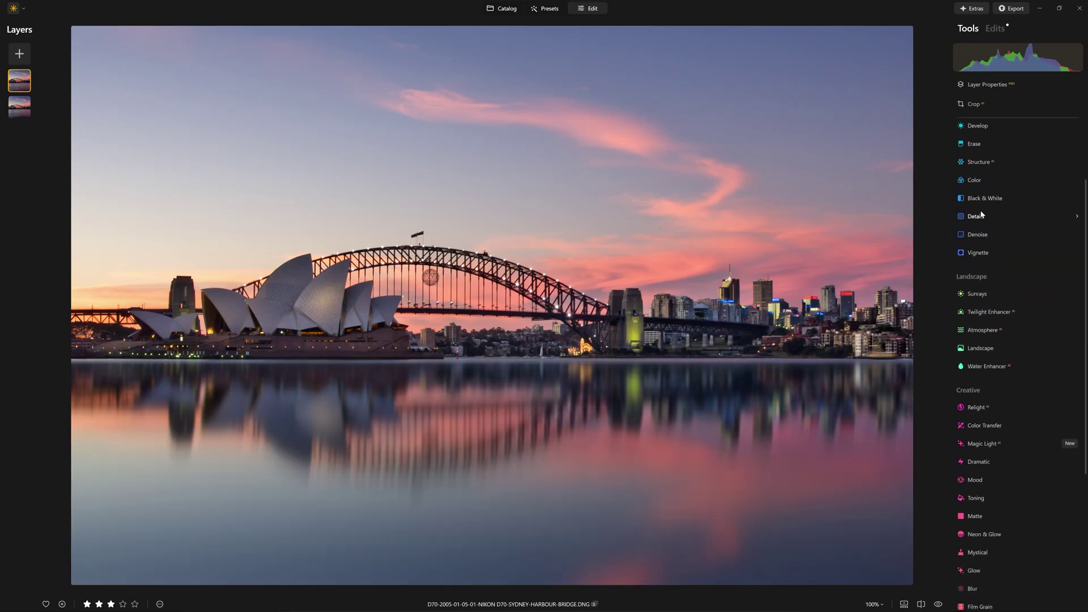
scroll(994, 216, "down", 3)
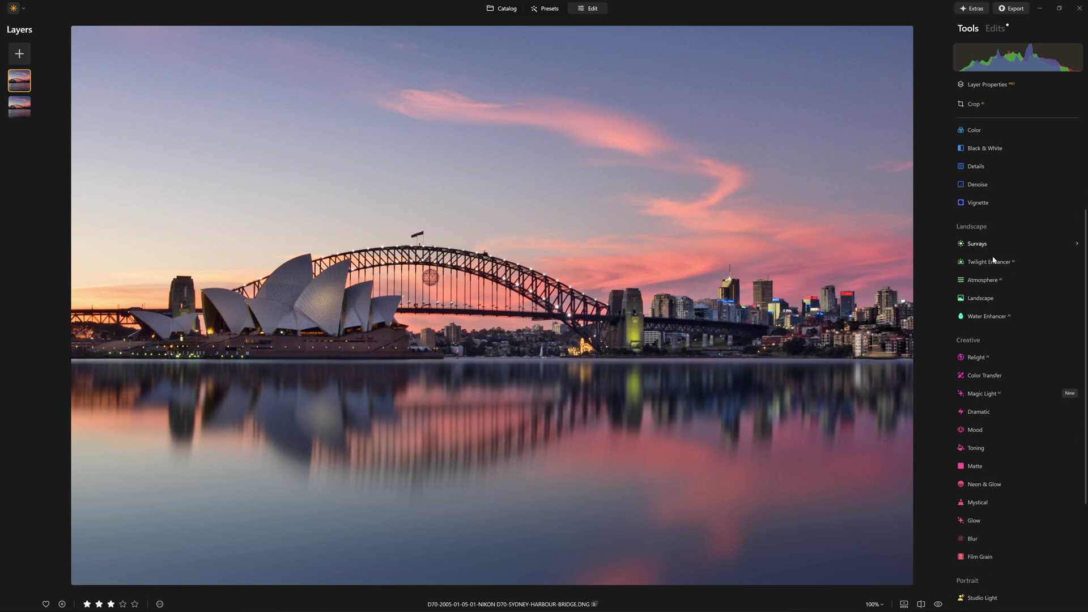
left_click(1000, 316)
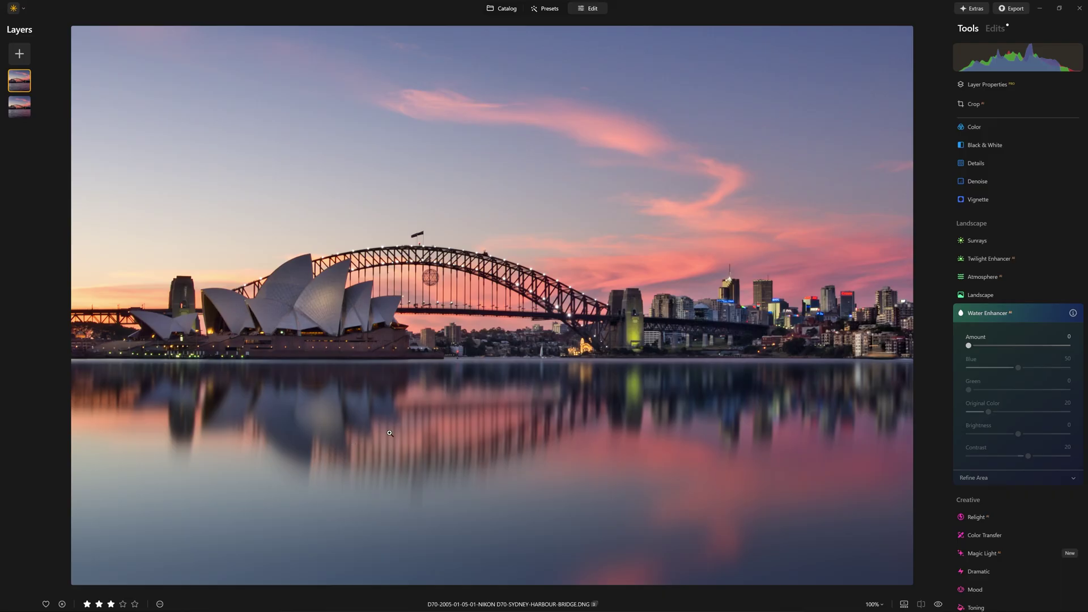
left_click(1004, 316)
left_click(990, 315)
left_click_drag(963, 345, 1056, 345)
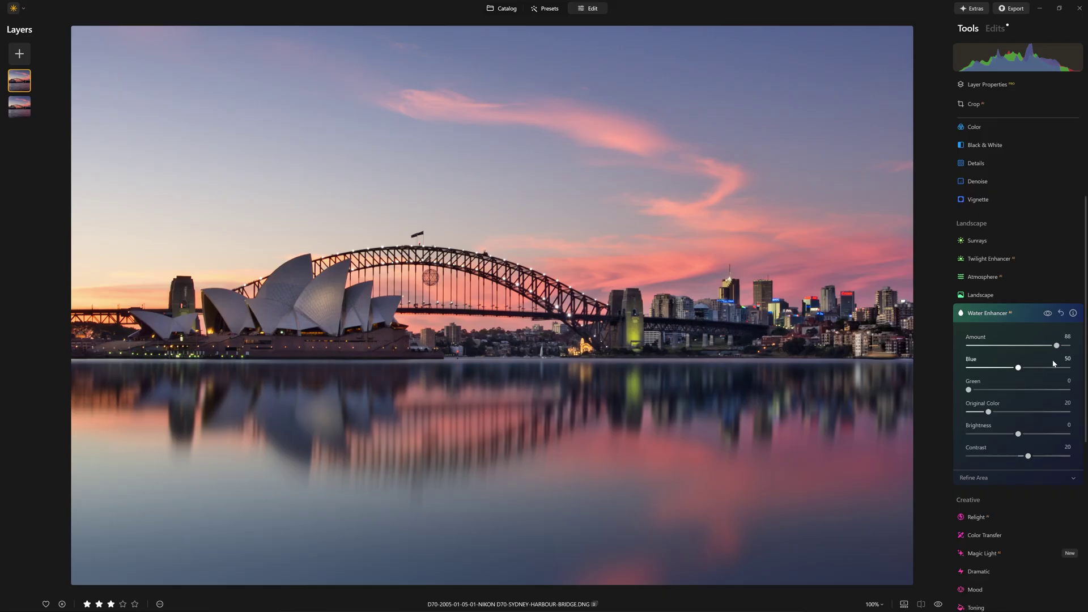
left_click(1048, 315)
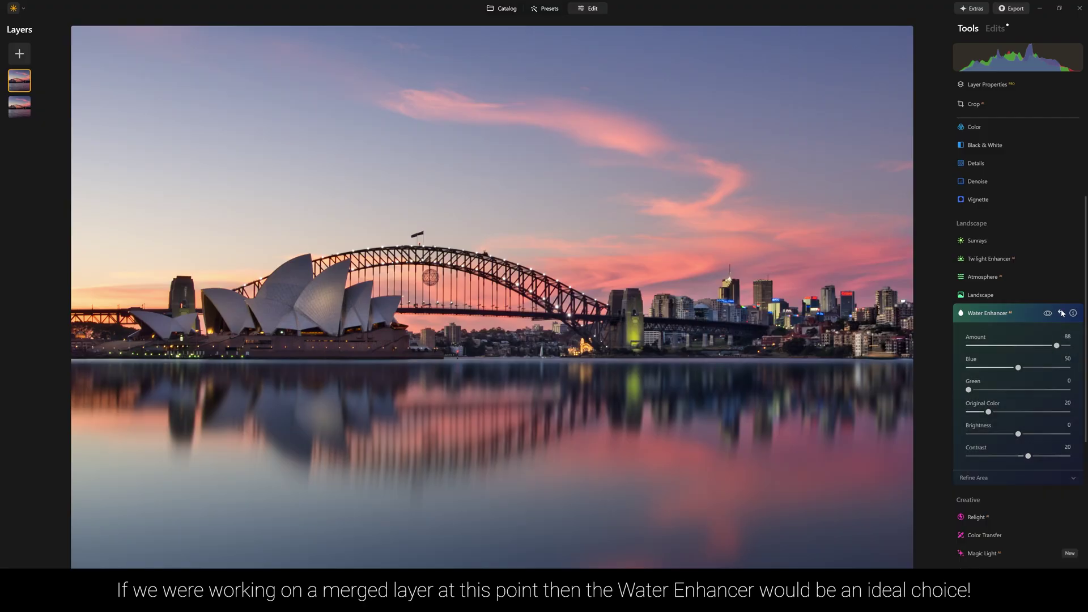
left_click(1062, 313)
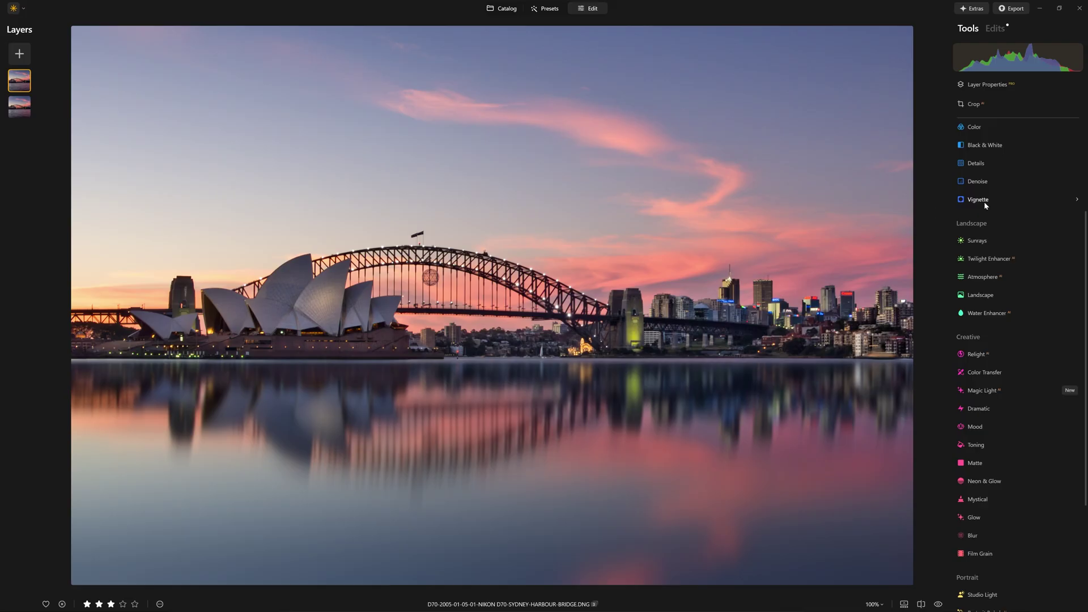
scroll(983, 201, "up", 4)
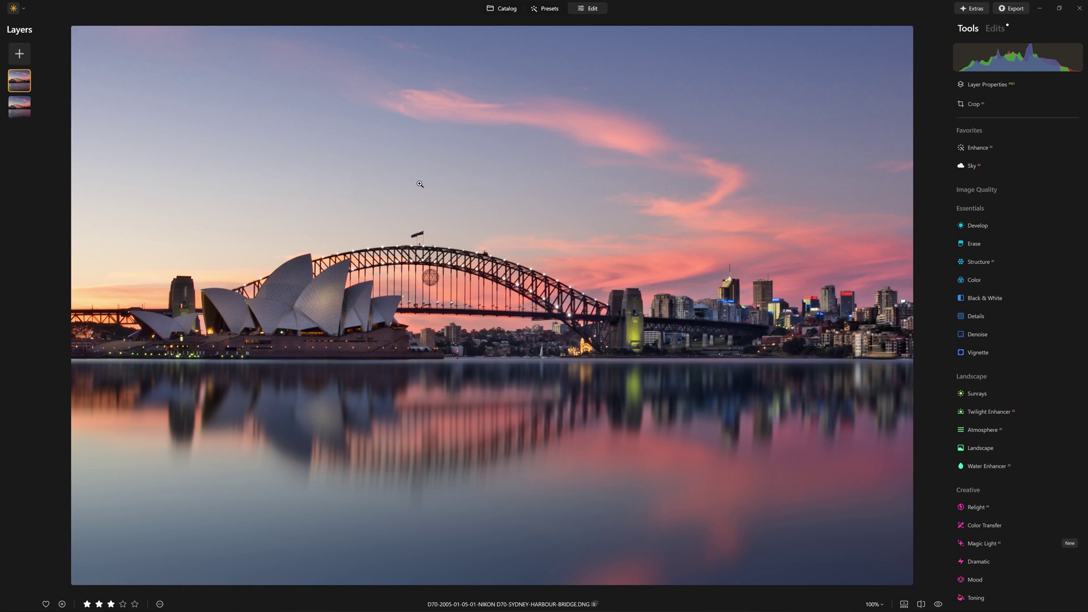
Trial-brighten the reflection layer's Develop Exposure to 4.94 and 1.80, then reset it to 0.00.
left_click(975, 227)
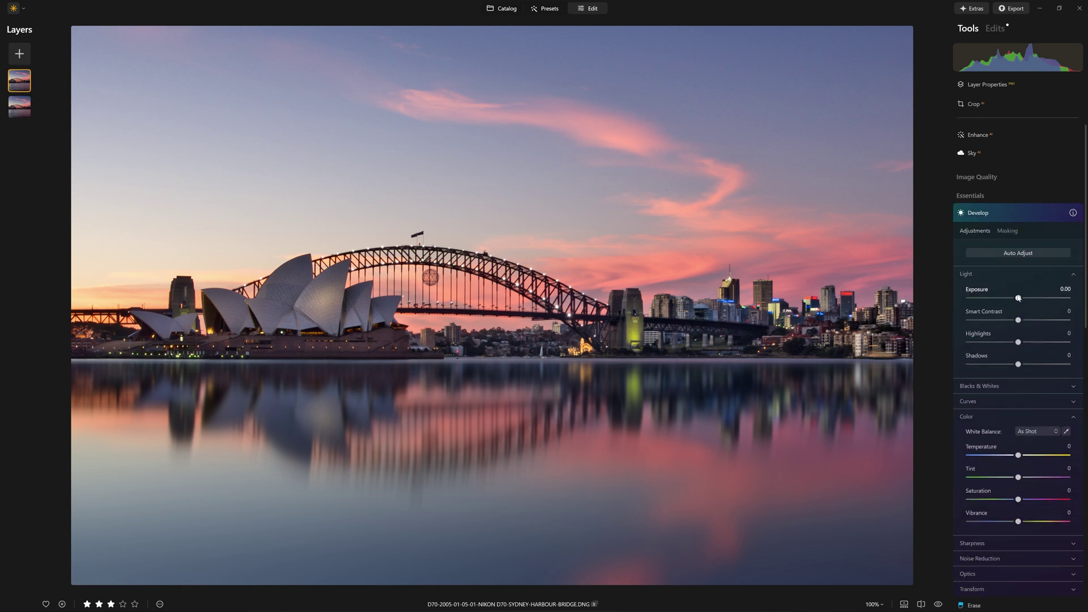
left_click_drag(1018, 298, 1067, 299)
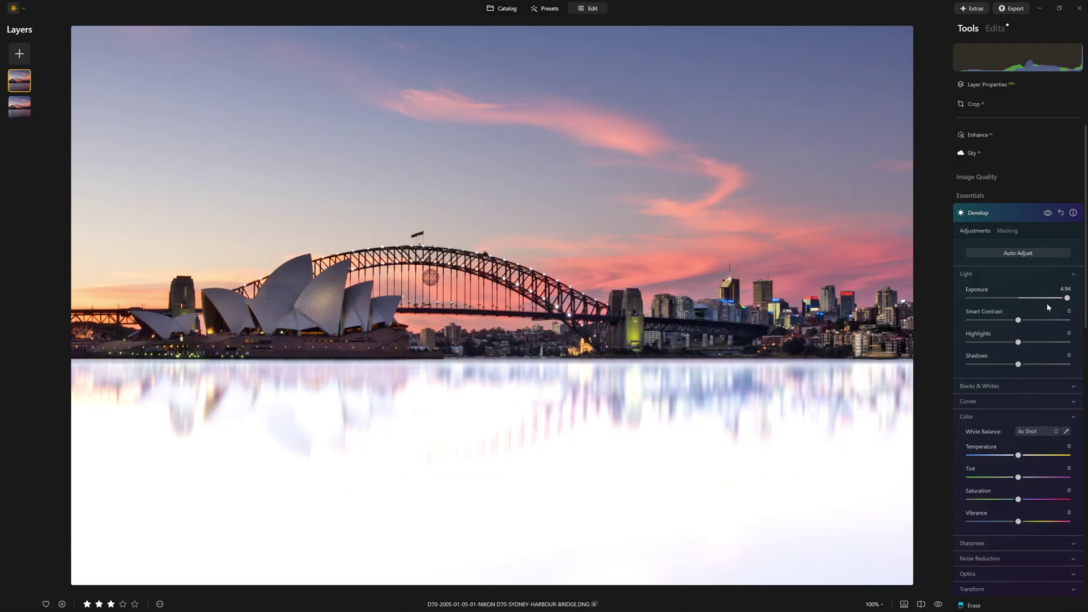
left_click_drag(1067, 299, 1037, 300)
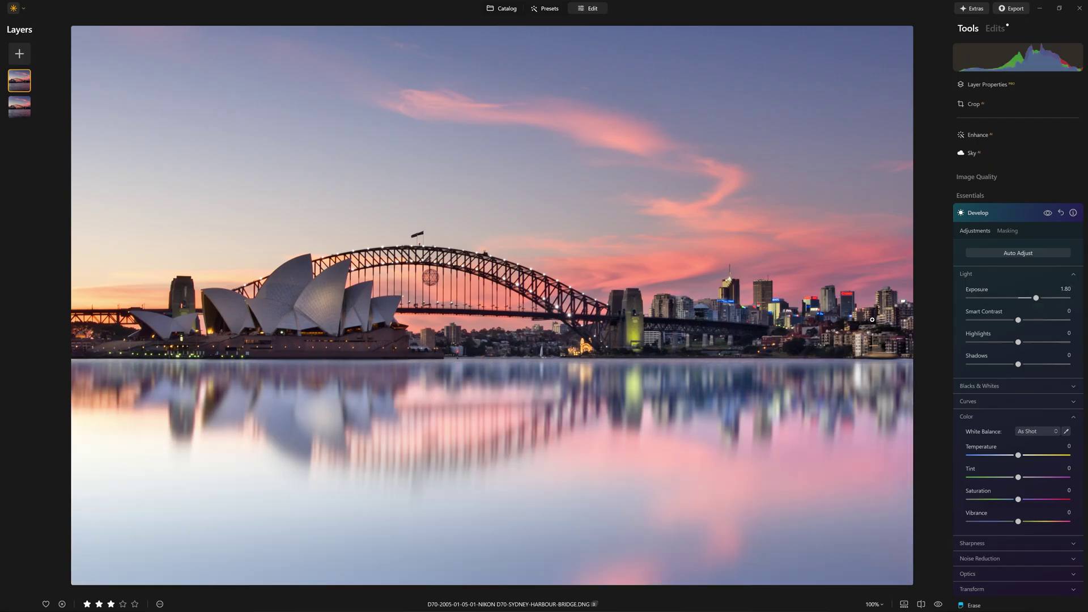
left_click(1061, 213)
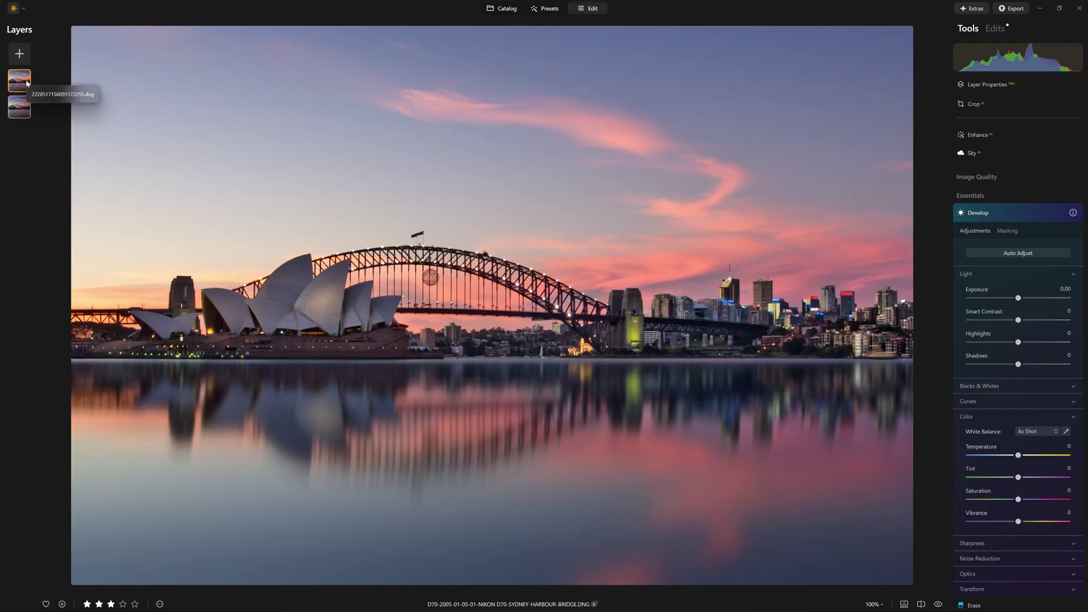
Merge the layers into a new combined layer on top.
left_click(21, 107)
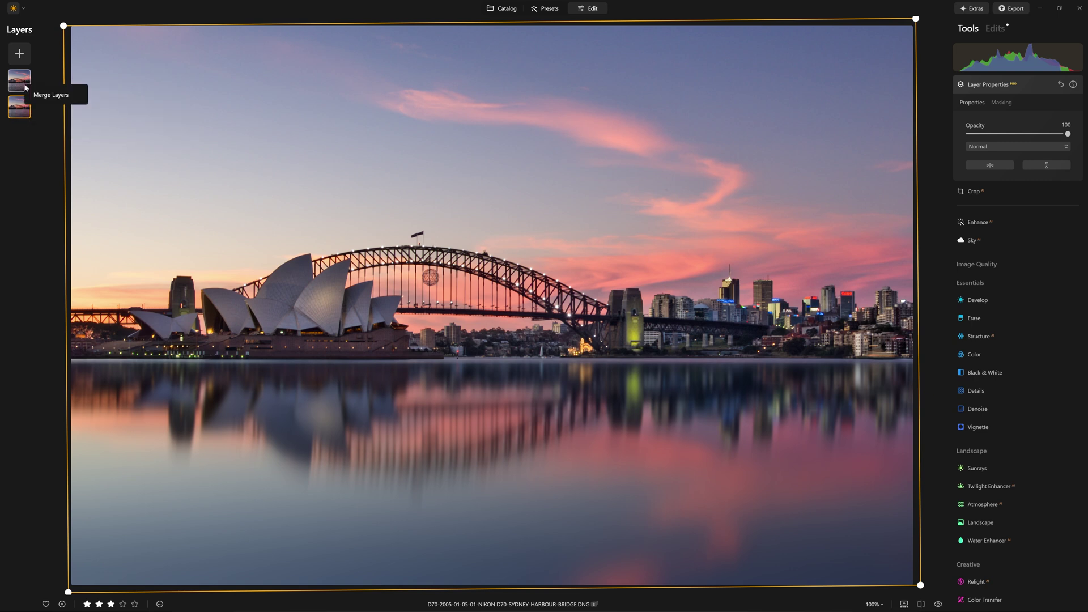
left_click(40, 94)
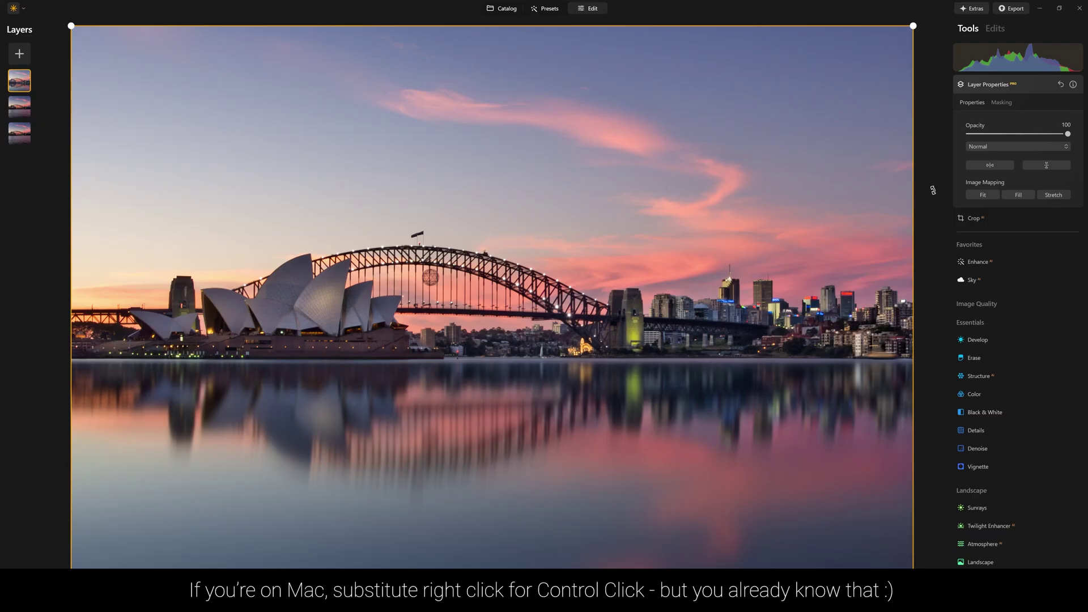
left_click(1044, 85)
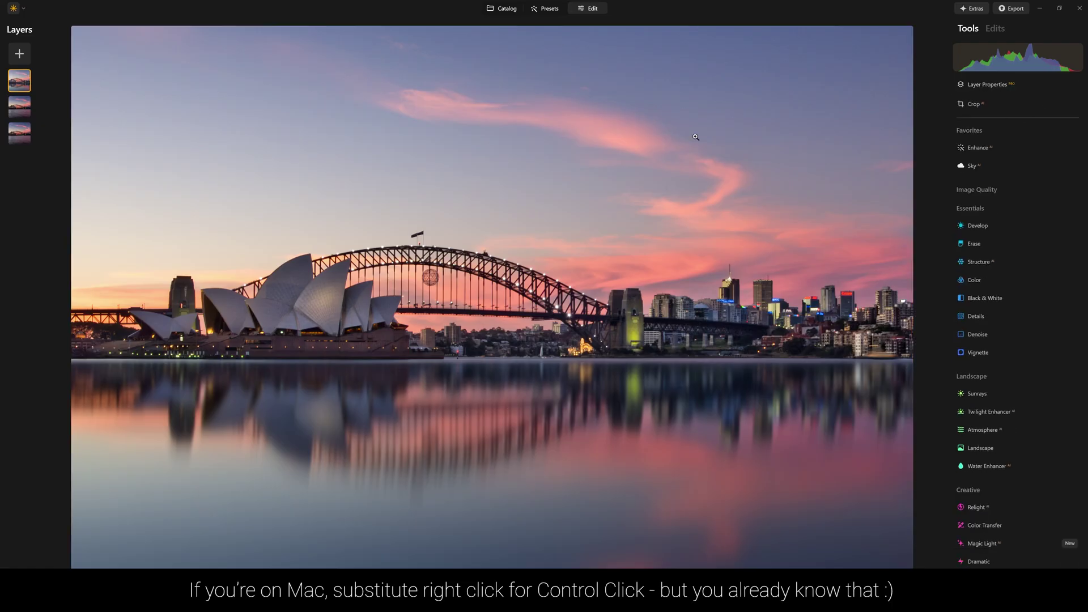
Briefly nudge the merged layer's Develop Exposure, then bring up the Atmosphere settings.
left_click(977, 226)
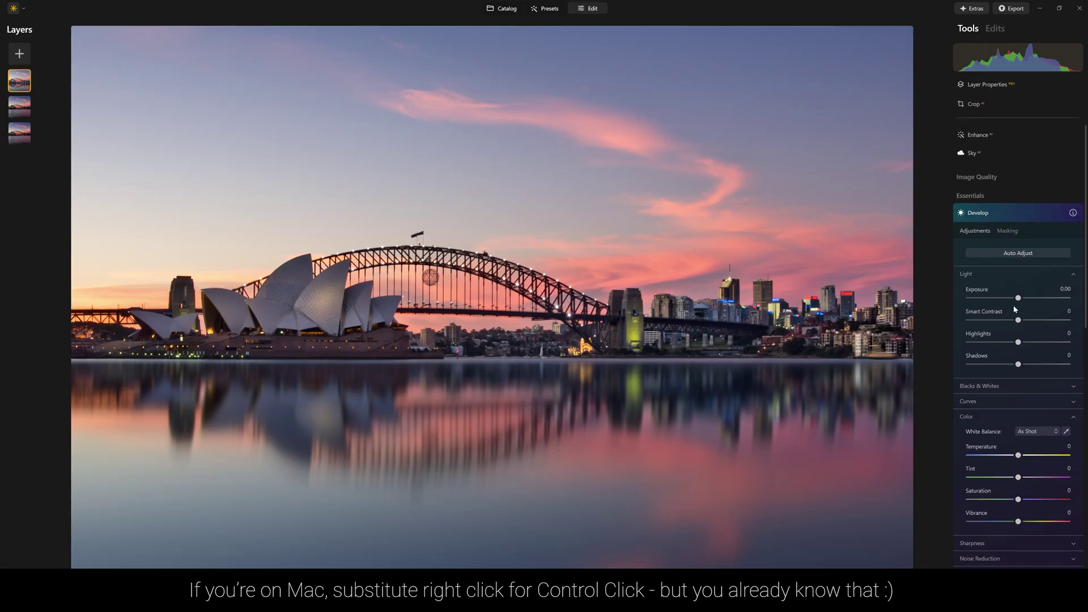
left_click_drag(1017, 299, 1041, 305)
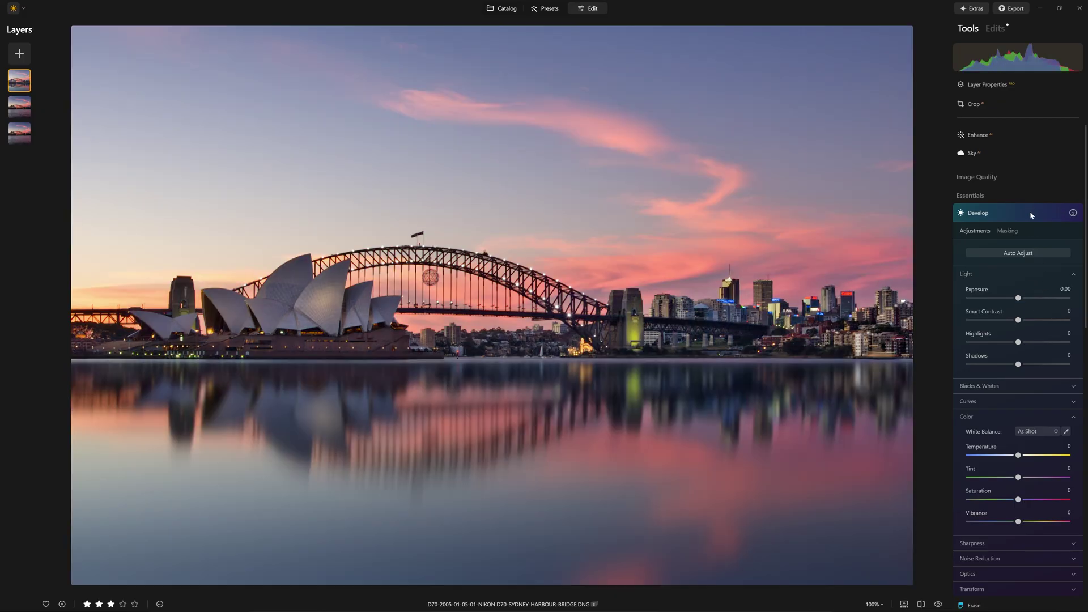
left_click(1029, 213)
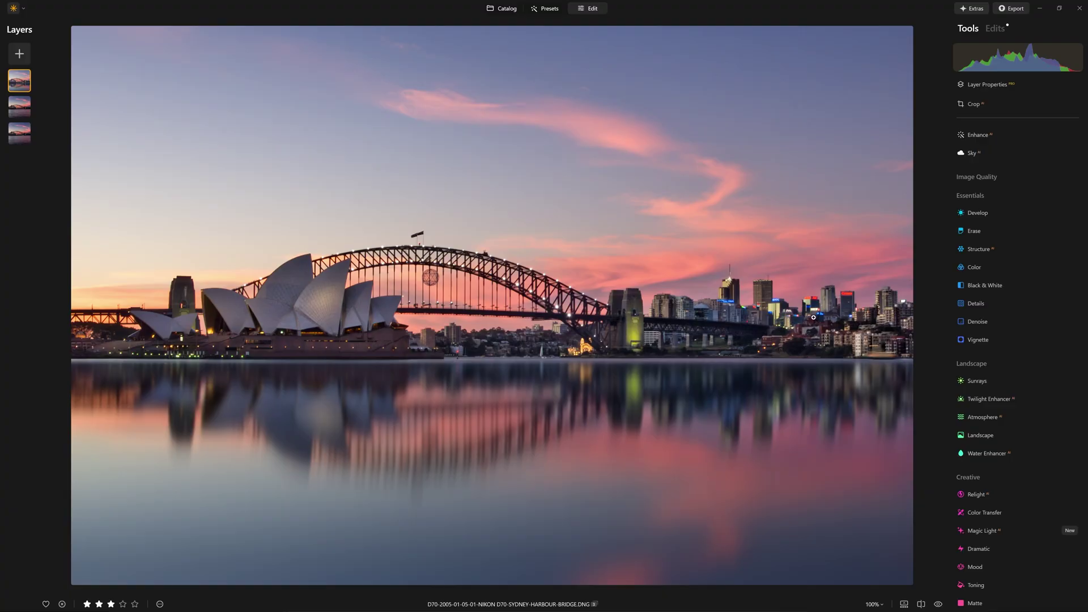
left_click(1003, 417)
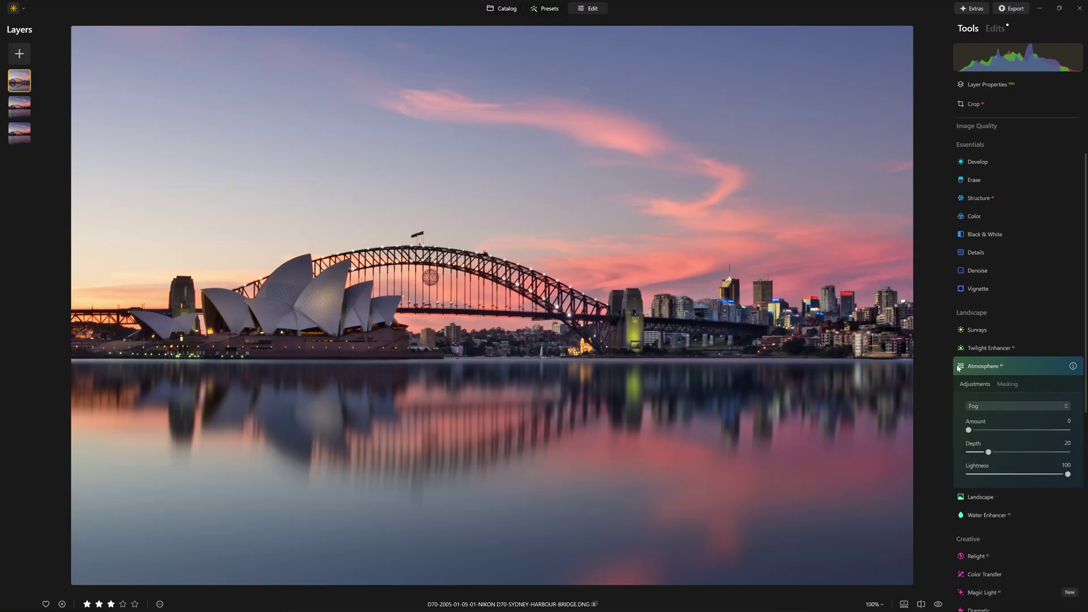
Switch the atmosphere type to Haze, adjusting Amount and Depth while comparing it on and off.
left_click(980, 406)
left_click(1006, 462)
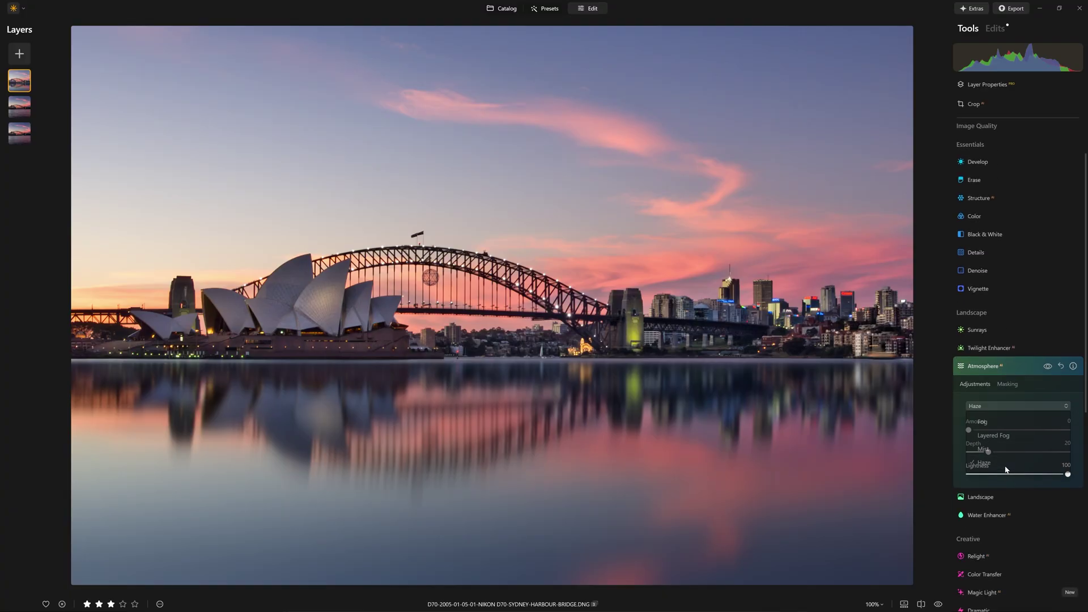
left_click_drag(974, 435, 1025, 434)
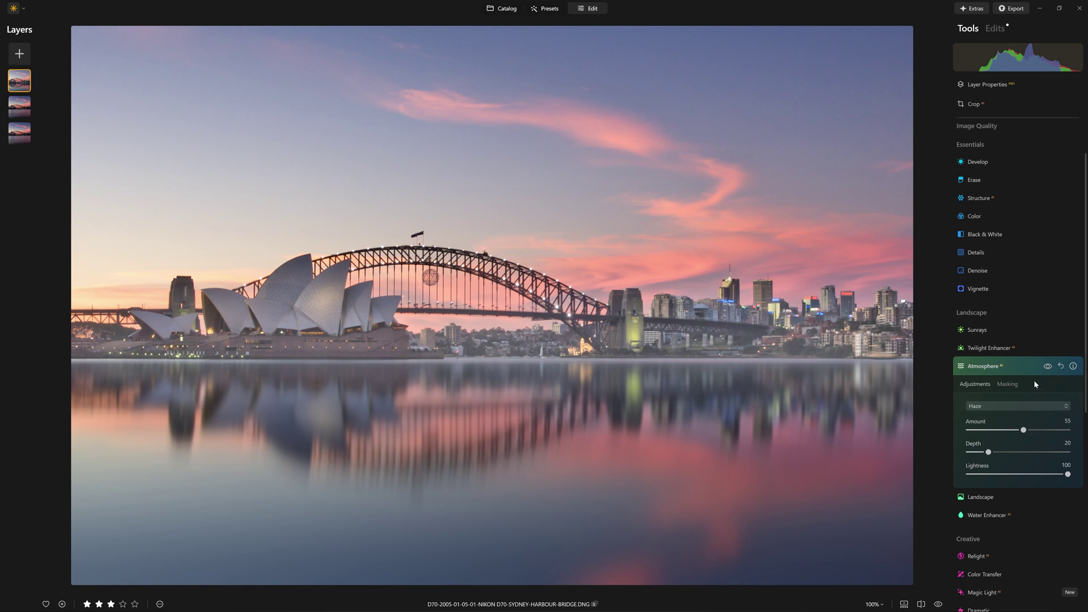
left_click(1048, 367)
left_click(1047, 367)
left_click_drag(1030, 434, 978, 454)
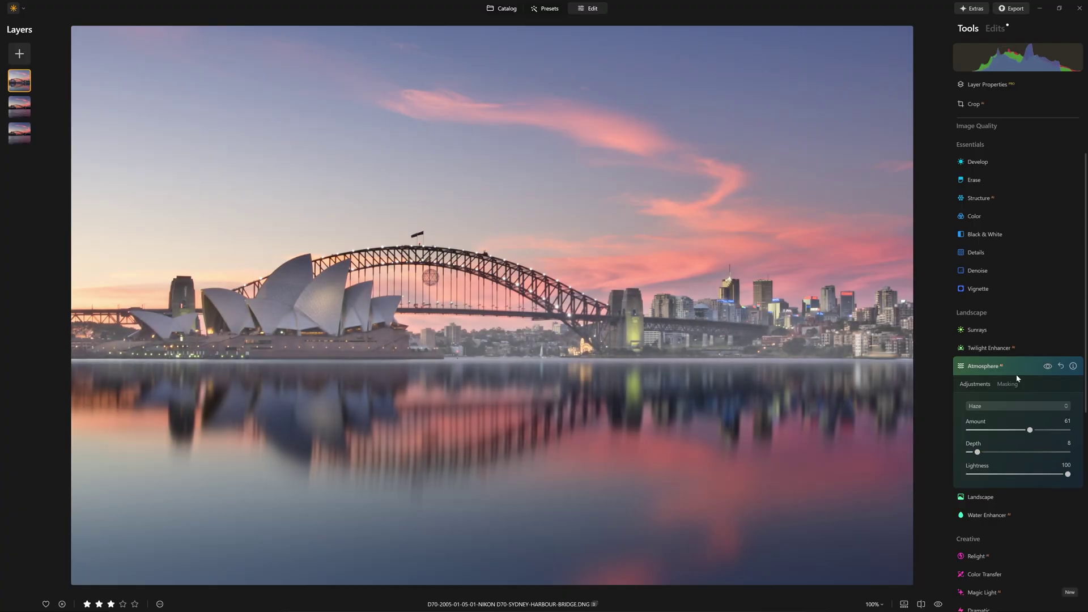
left_click(1047, 367)
left_click(1047, 366)
Brush-mask the haze at Strength 46 along the Opera House shoreline, finishing at Amount 61, Depth 8.
left_click(1014, 385)
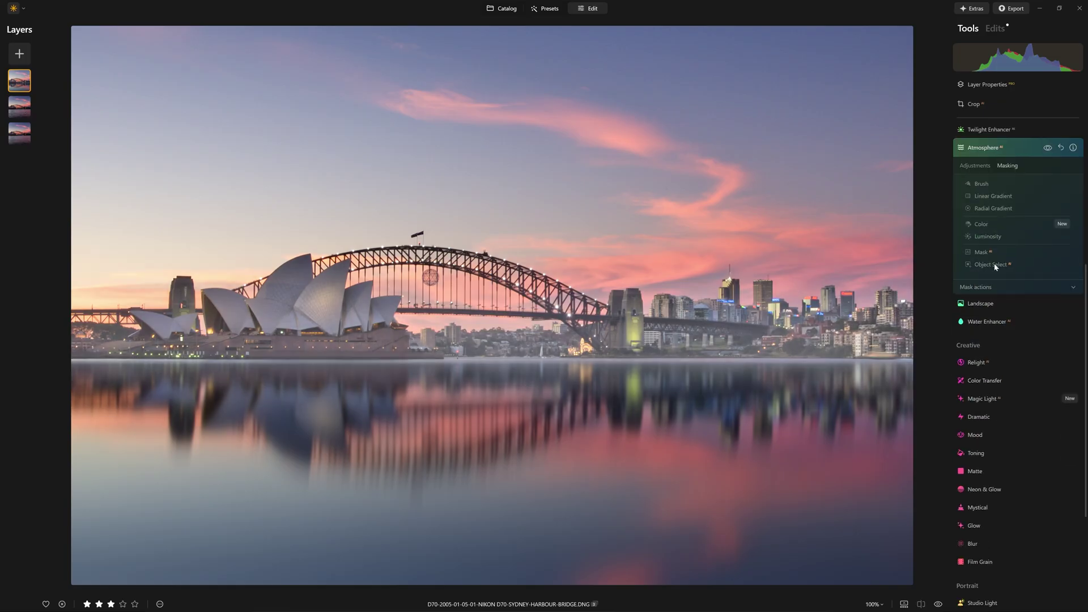
left_click(988, 183)
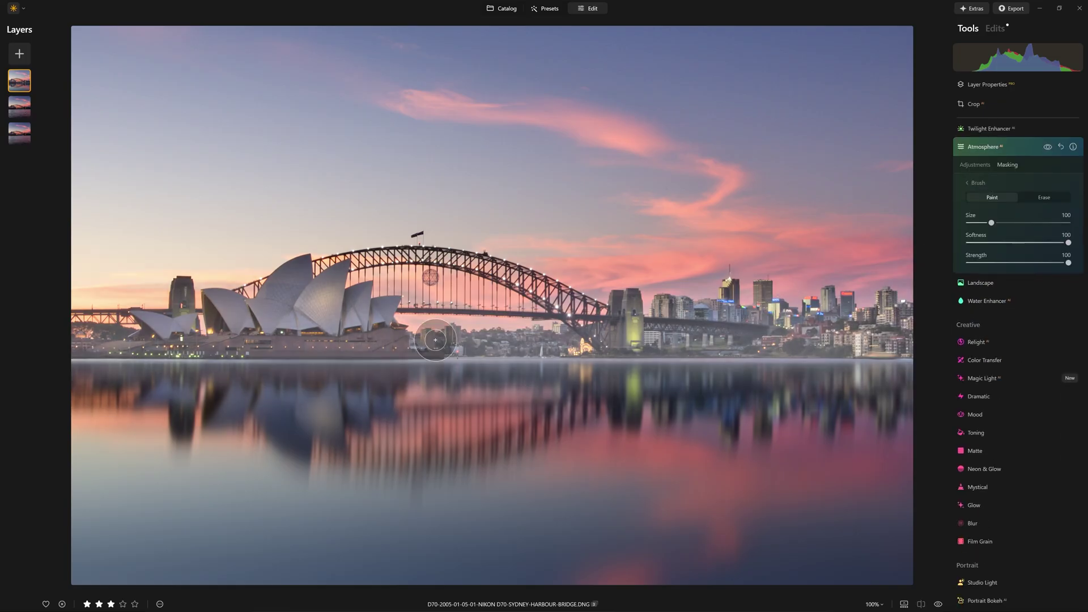
left_click(1014, 263)
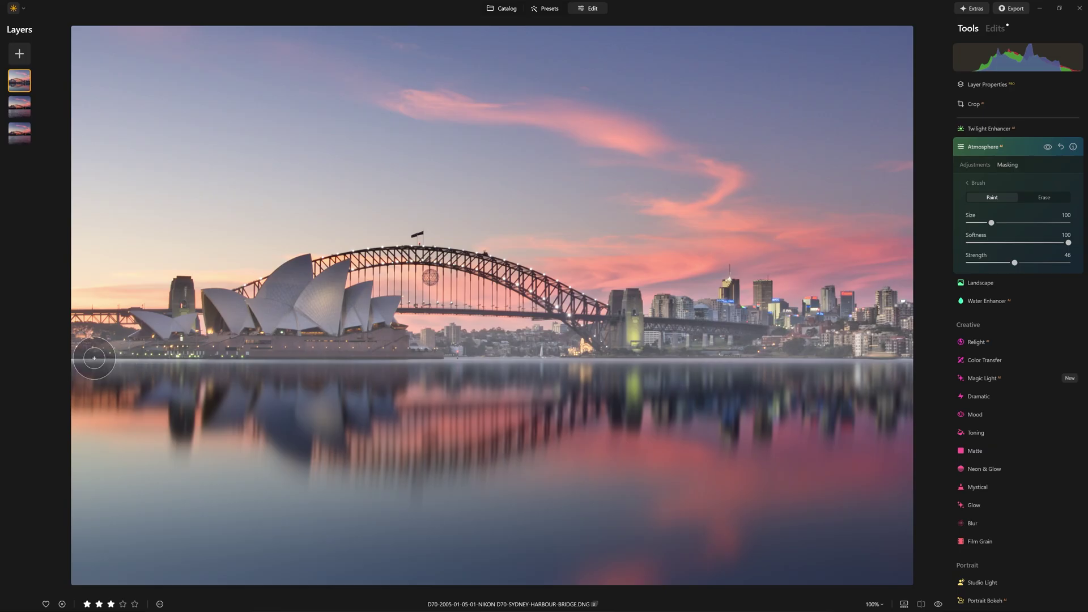
mouse_move(90, 356)
left_mouse_down()
mouse_move(922, 355)
mouse_move(917, 369)
mouse_move(498, 371)
mouse_move(165, 357)
left_mouse_up()
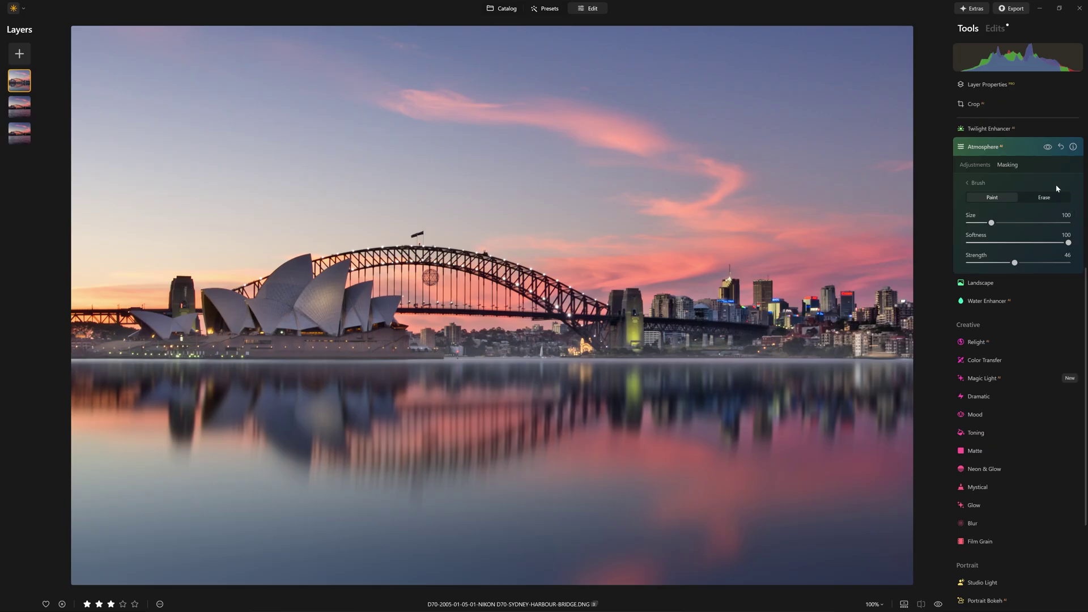
left_click(1047, 147)
left_click(1048, 147)
left_click(975, 165)
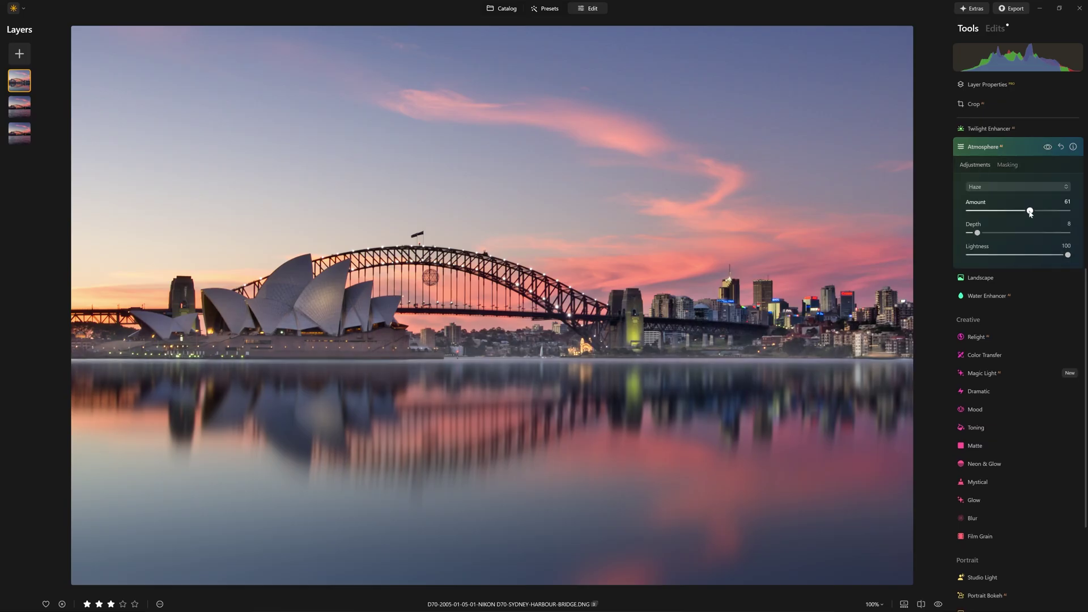
left_click_drag(1020, 213, 1013, 213)
left_click(1006, 147)
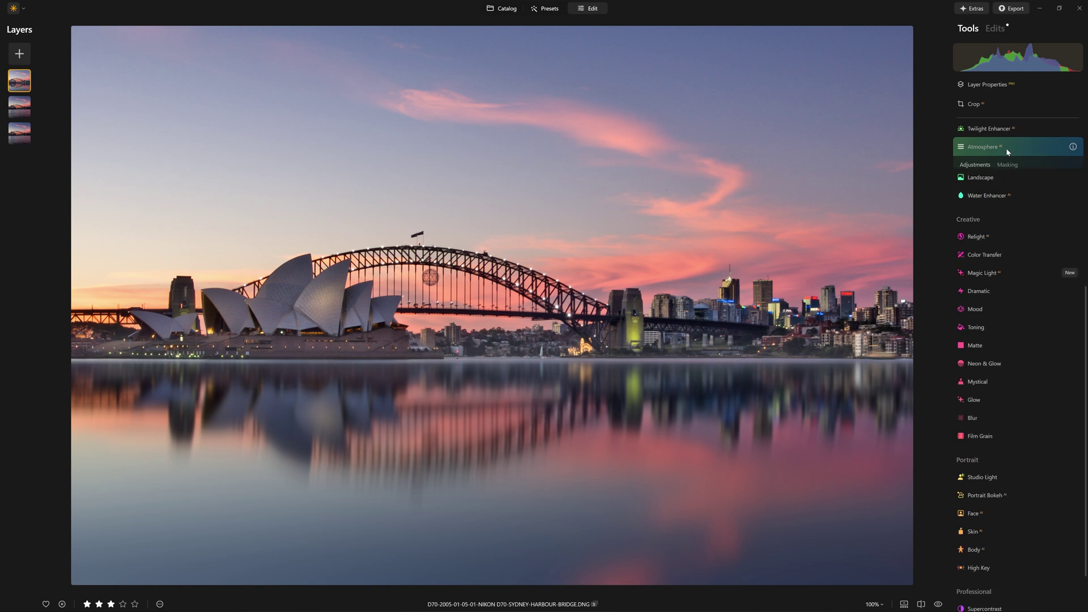
Set the Vignette to Amount -70 with Feather 49 and Inner Light 14.
scroll(1009, 152, "up", 2)
scroll(1007, 185, "up", 3)
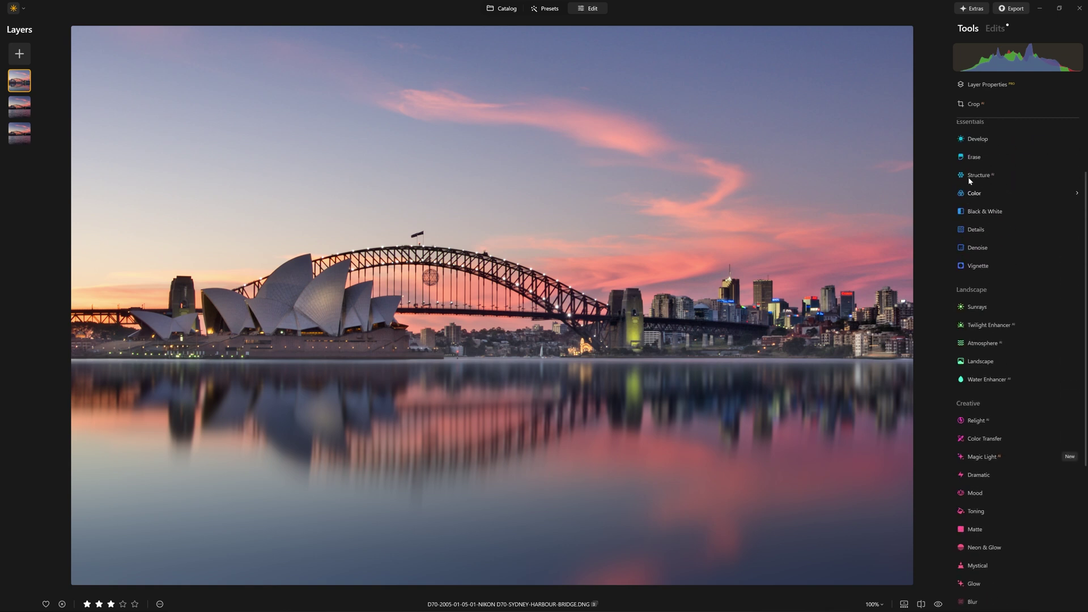
left_click(989, 274)
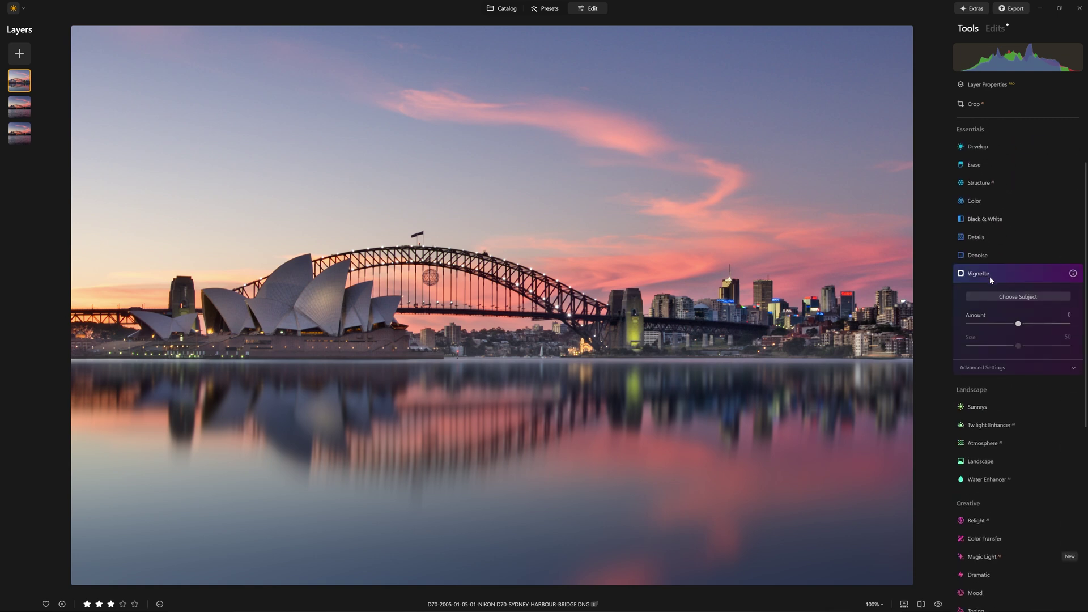
left_click_drag(1019, 323, 987, 324)
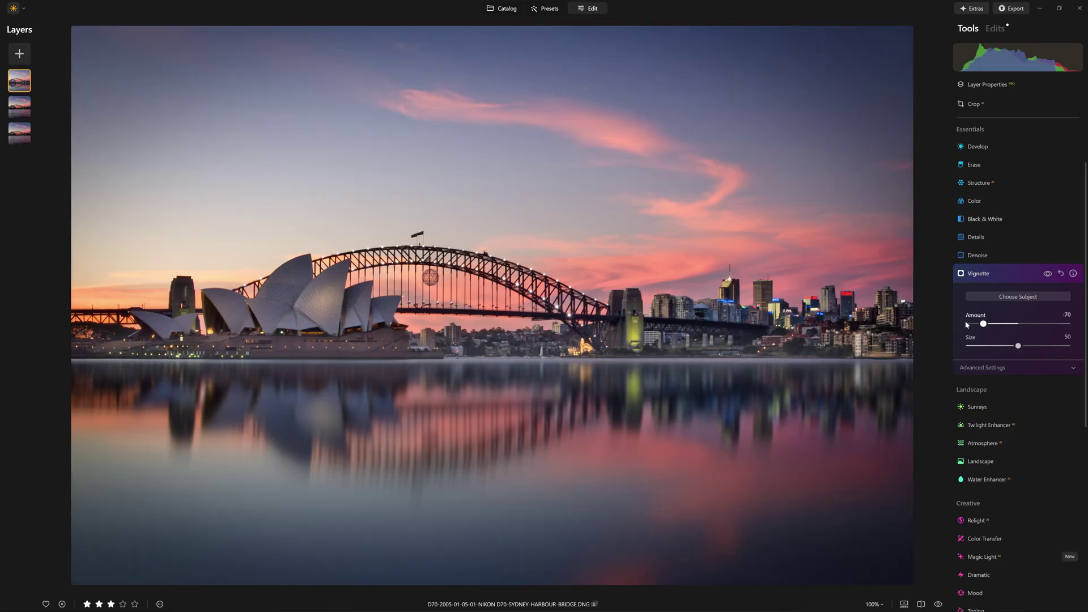
left_click(1004, 369)
left_click_drag(1030, 428, 1042, 431)
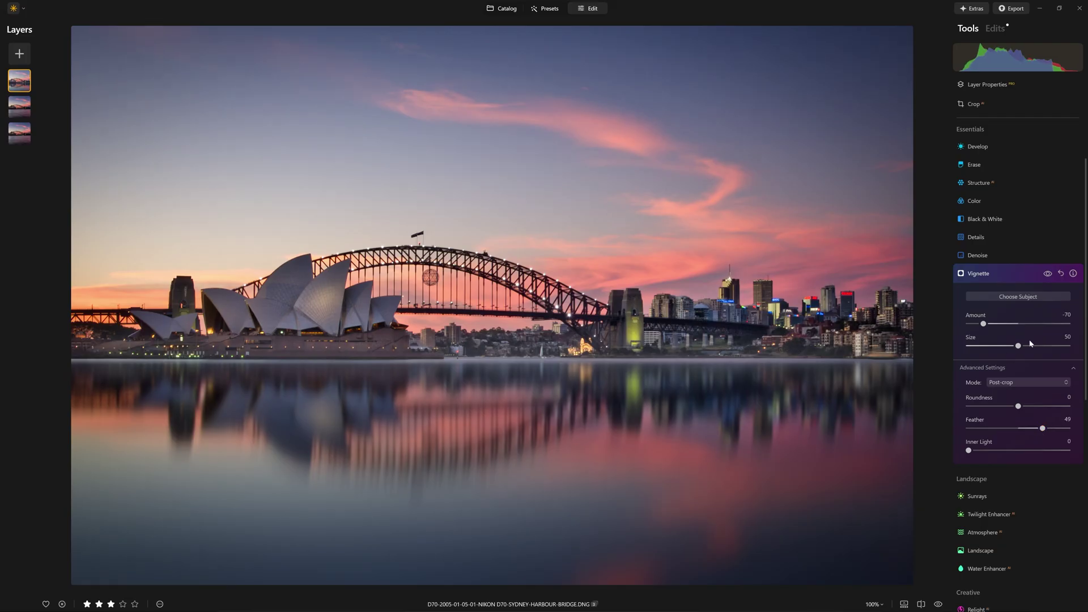
mouse_move(970, 451)
left_mouse_down()
mouse_move(998, 457)
mouse_move(970, 456)
mouse_move(984, 453)
left_mouse_up()
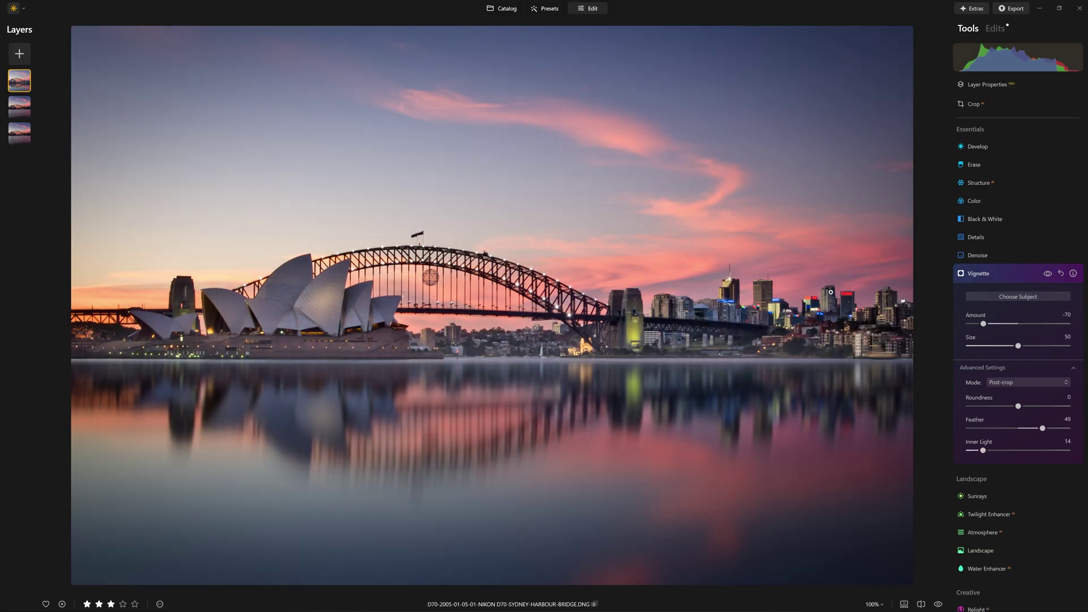
Compare the photo with and without the vignette, then collapse its settings.
left_click(1048, 276)
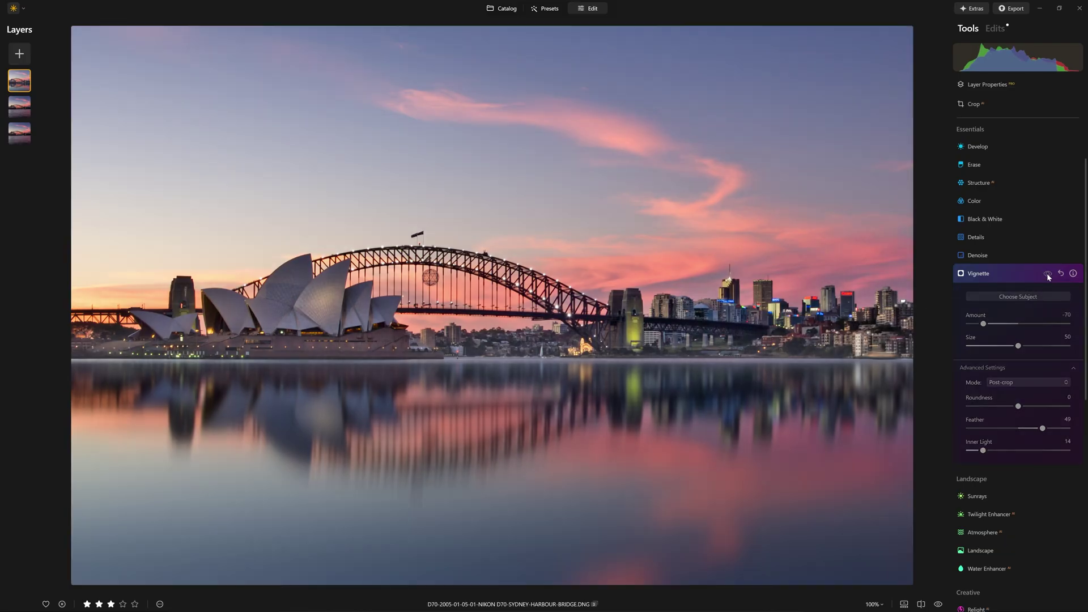
left_click(1048, 275)
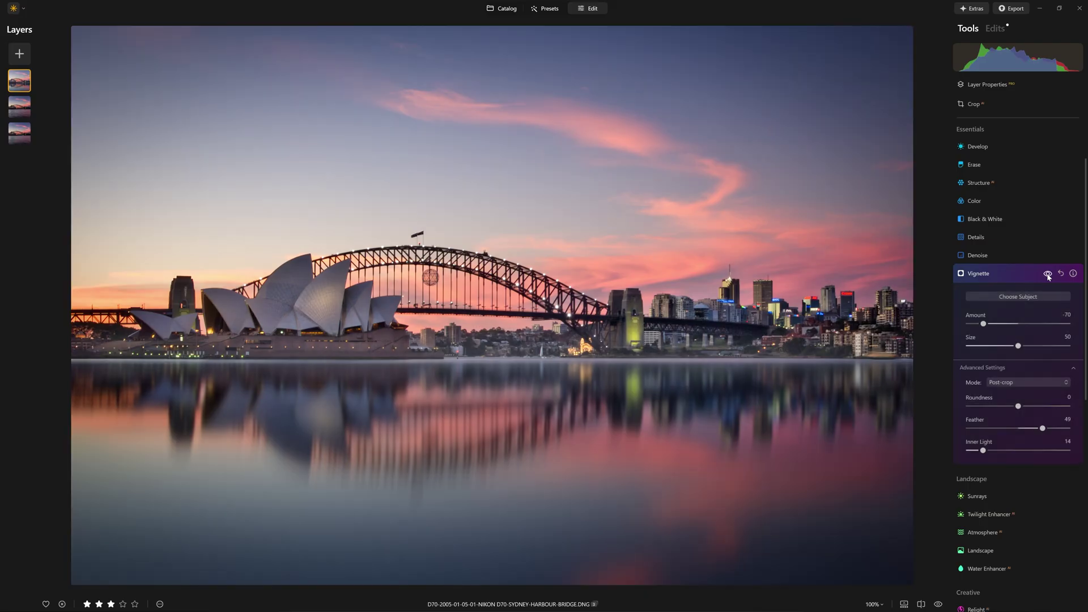
left_click(1048, 275)
left_click(1048, 275)
left_click(1032, 277)
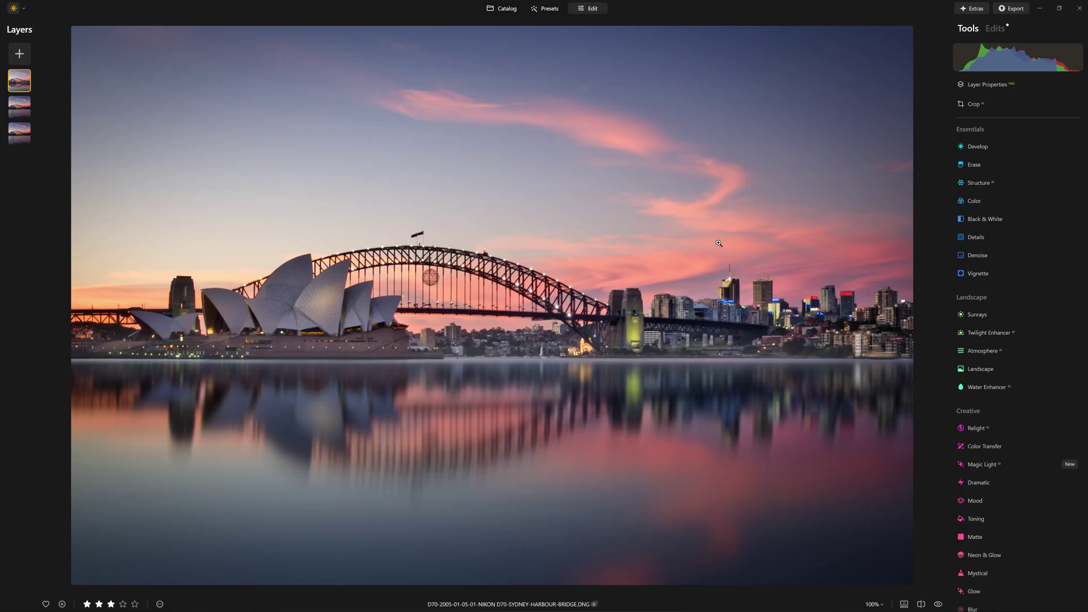
scroll(1050, 492, "down", 5)
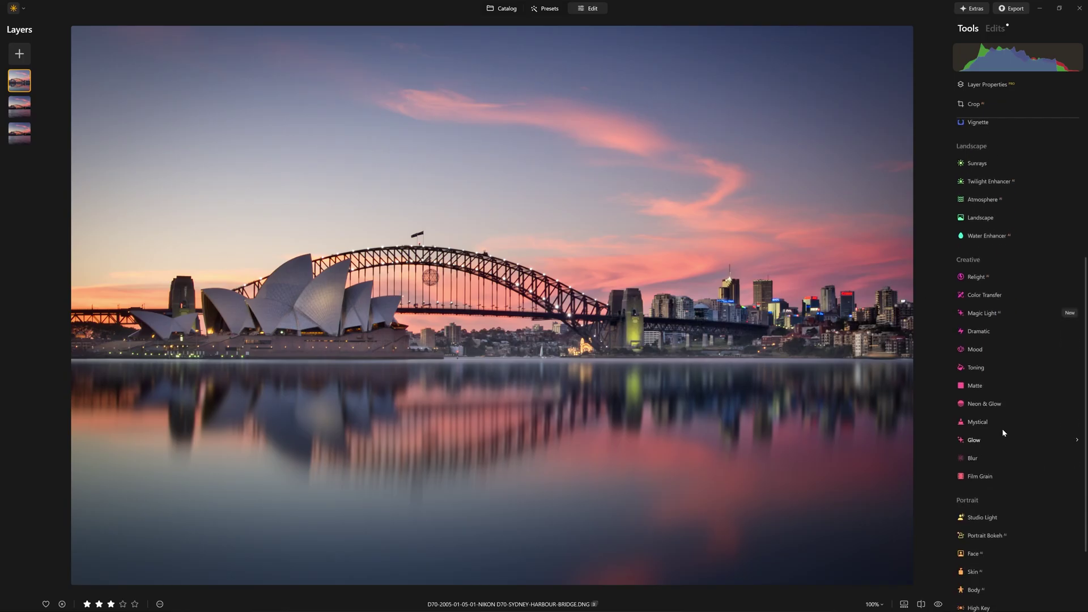
Apply a Motion blur at Amount 100 and Angle 10, comparing it on and off.
left_click(979, 460)
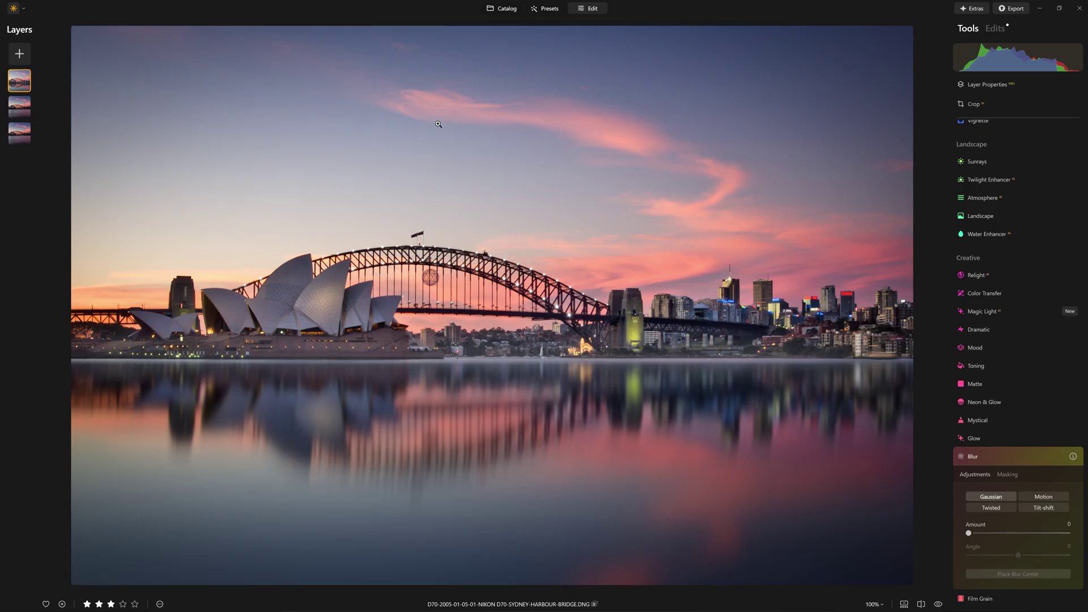
left_click(1040, 500)
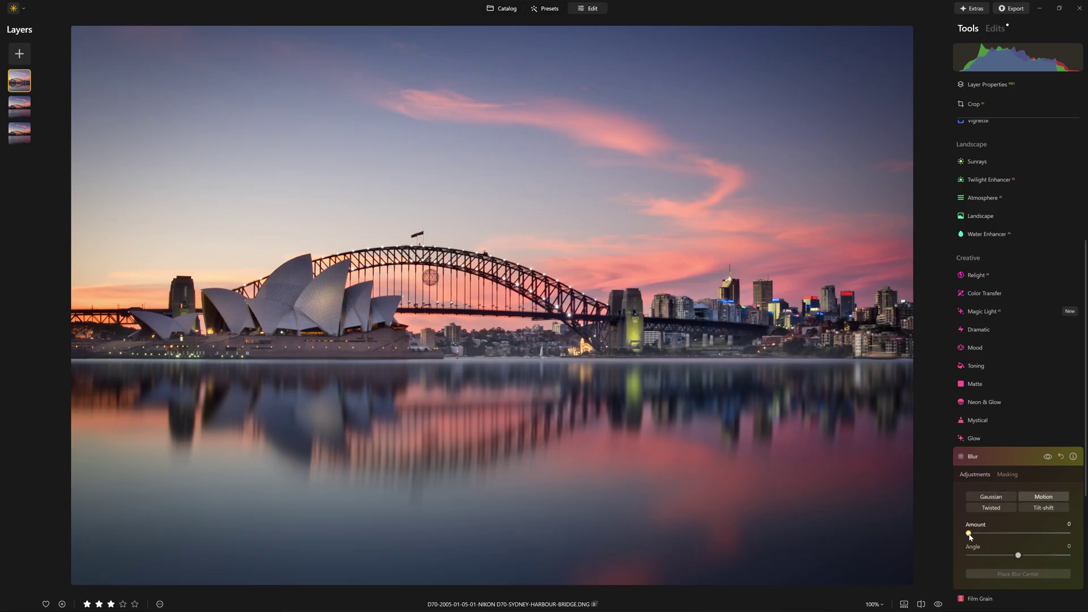
left_click_drag(968, 533, 1078, 536)
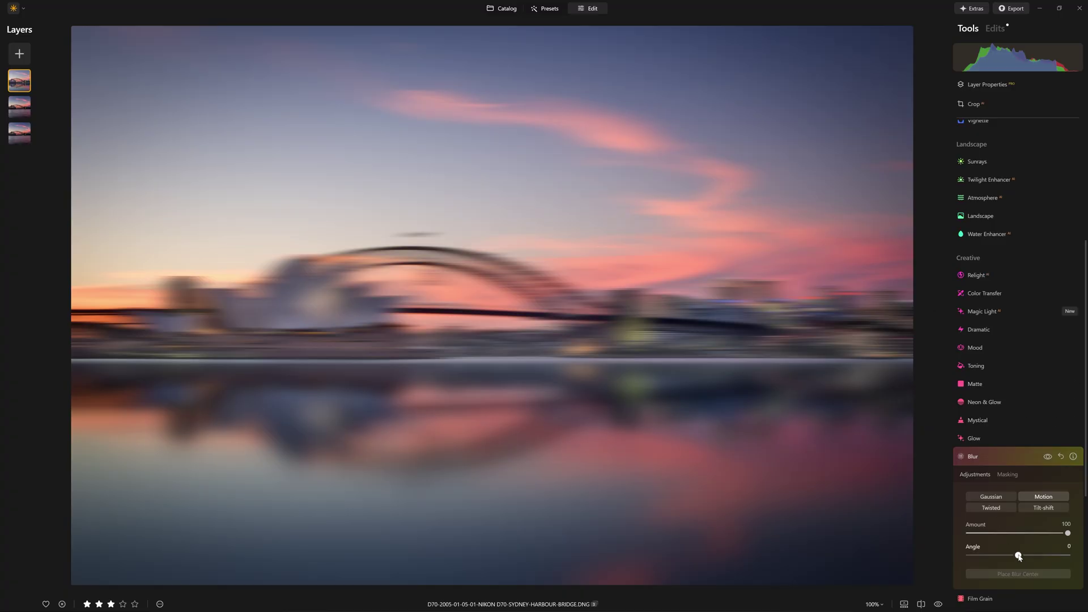
mouse_move(1021, 556)
left_mouse_down()
mouse_move(1042, 561)
mouse_move(1006, 565)
mouse_move(1024, 567)
left_mouse_up()
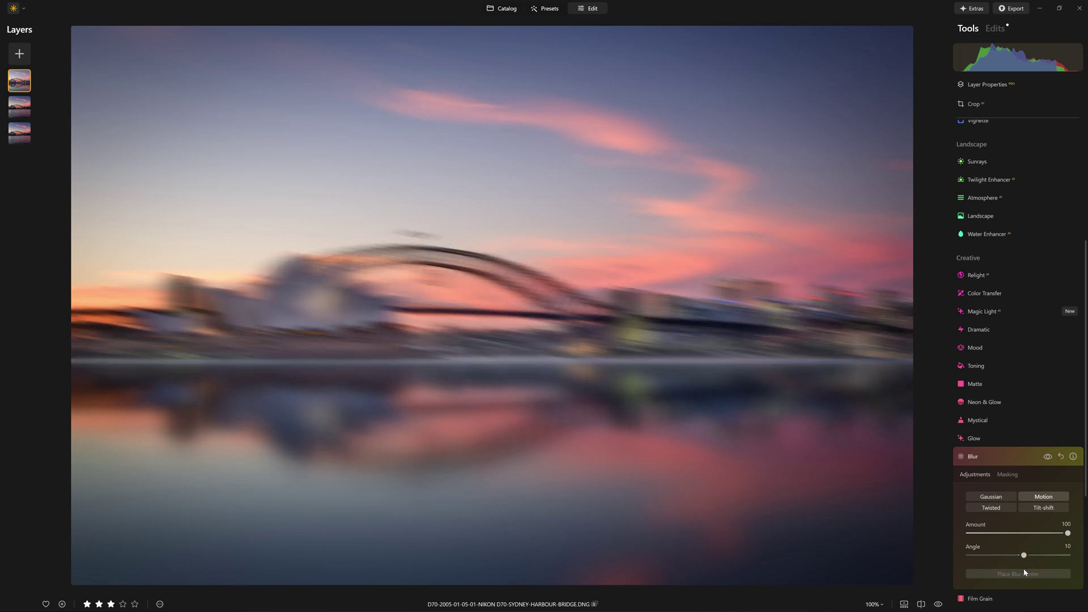
left_click(1047, 456)
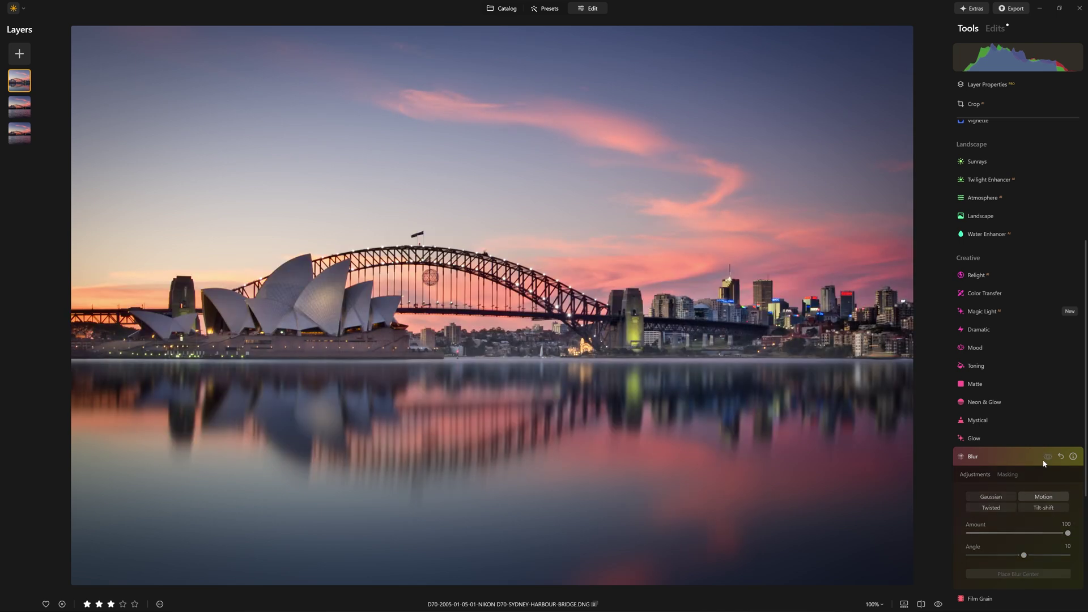
left_click(1047, 457)
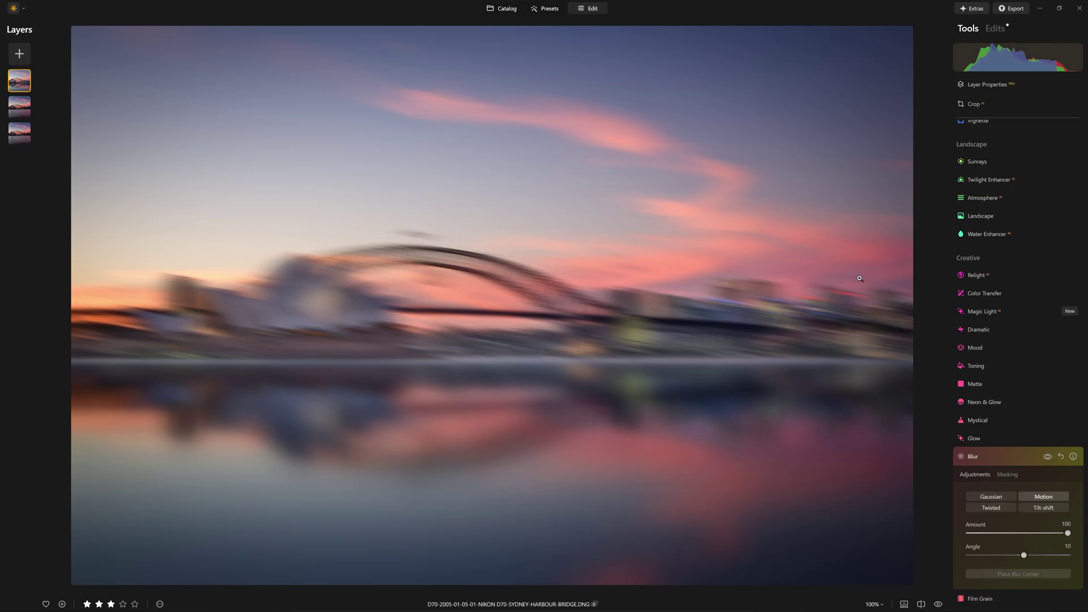
Brush-mask the blur at Strength 64 over the sky only.
left_click(1008, 474)
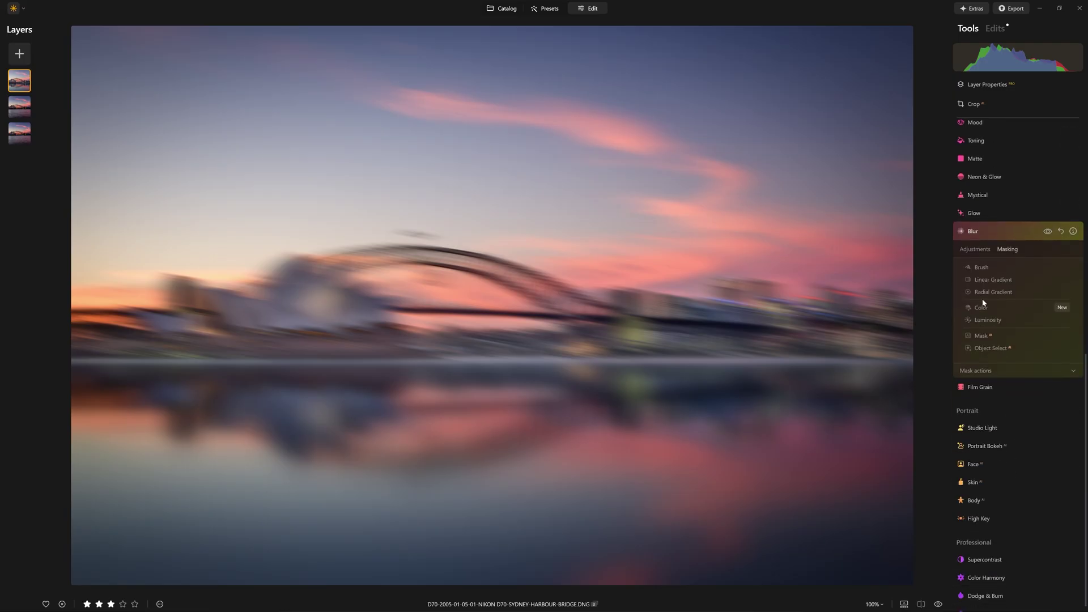
left_click(981, 266)
left_click(282, 72)
mouse_move(358, 92)
left_mouse_down()
mouse_move(555, 106)
mouse_move(784, 178)
left_mouse_up()
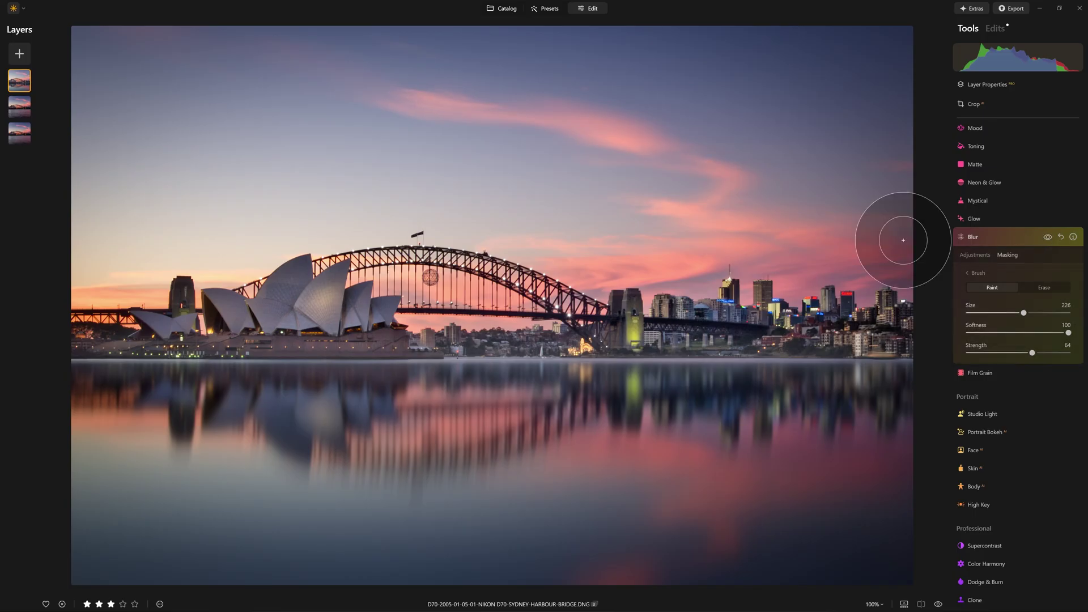
scroll(614, 331, "up", 5)
scroll(451, 294, "down", 4)
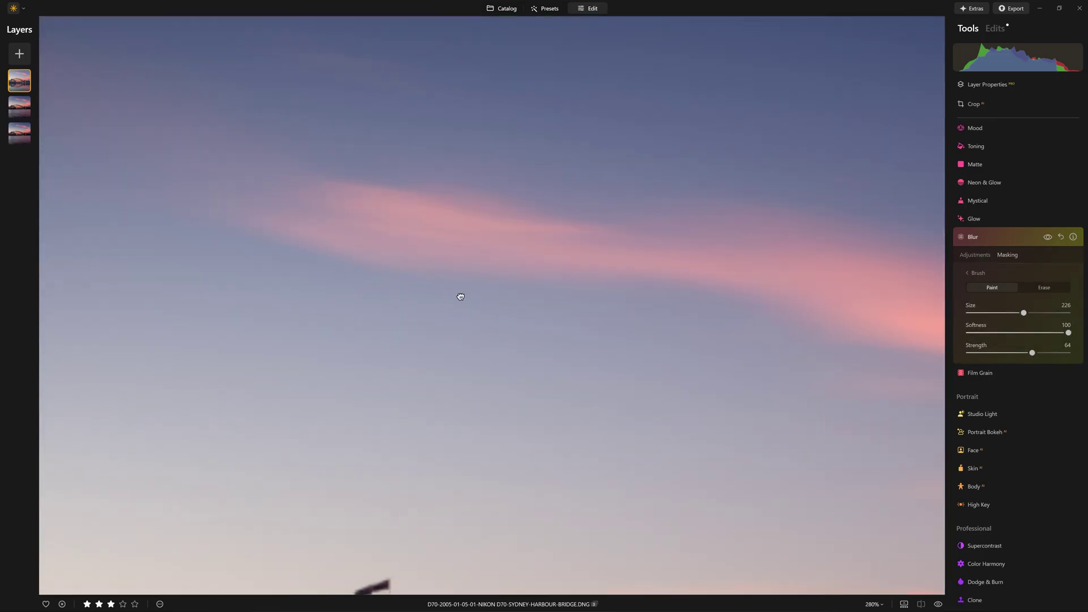
scroll(587, 349, "down", 5)
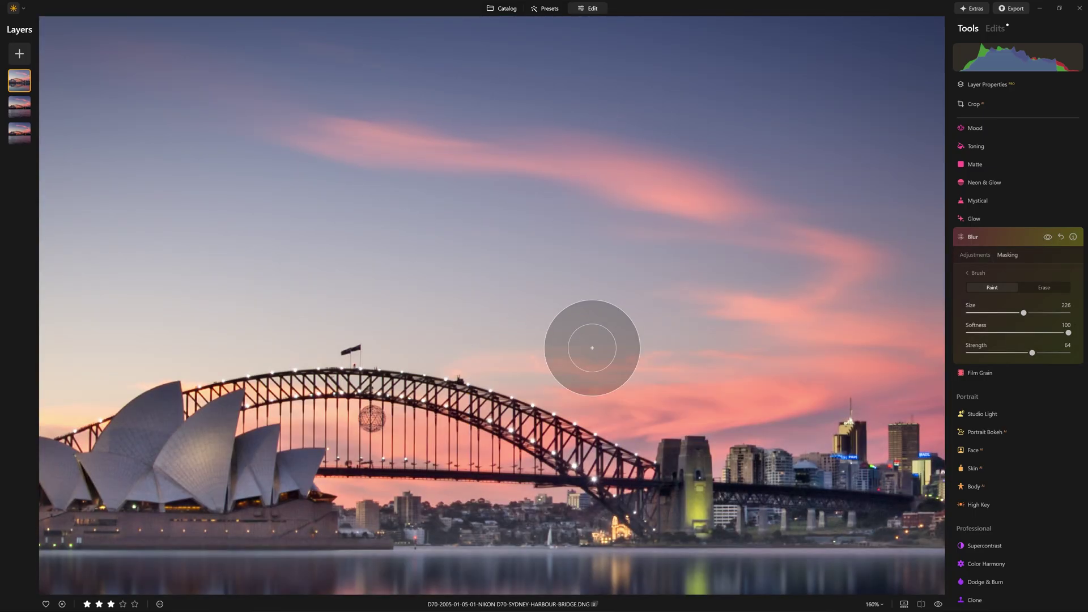
scroll(583, 363, "up", 2)
left_click(1000, 236)
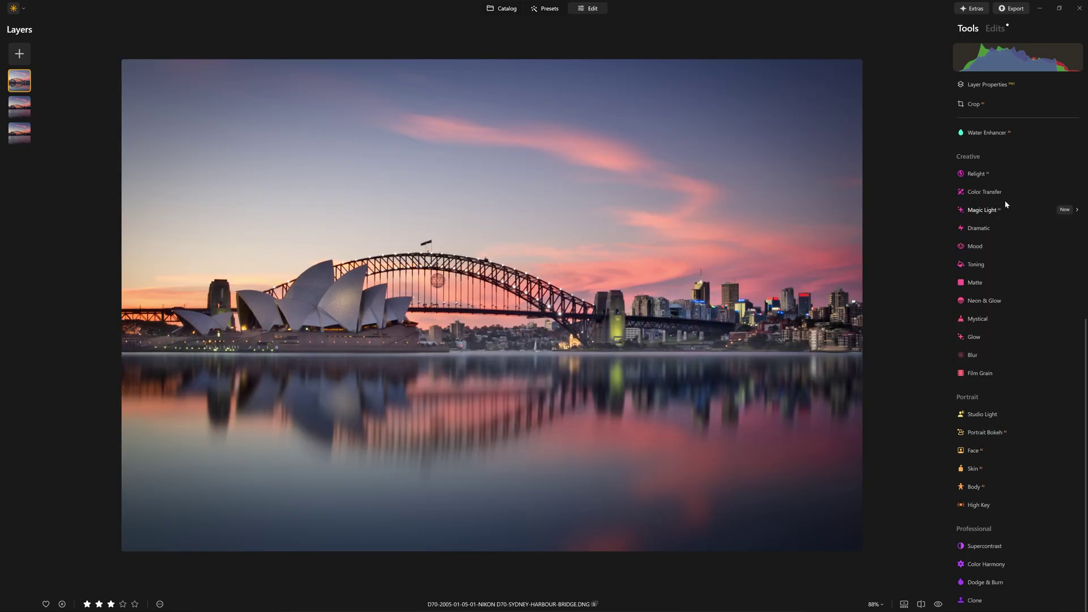
Add a Mystical glow at Amount 19, comparing it on and off.
left_click(993, 317)
left_click(1001, 368)
left_click_drag(1000, 372, 987, 370)
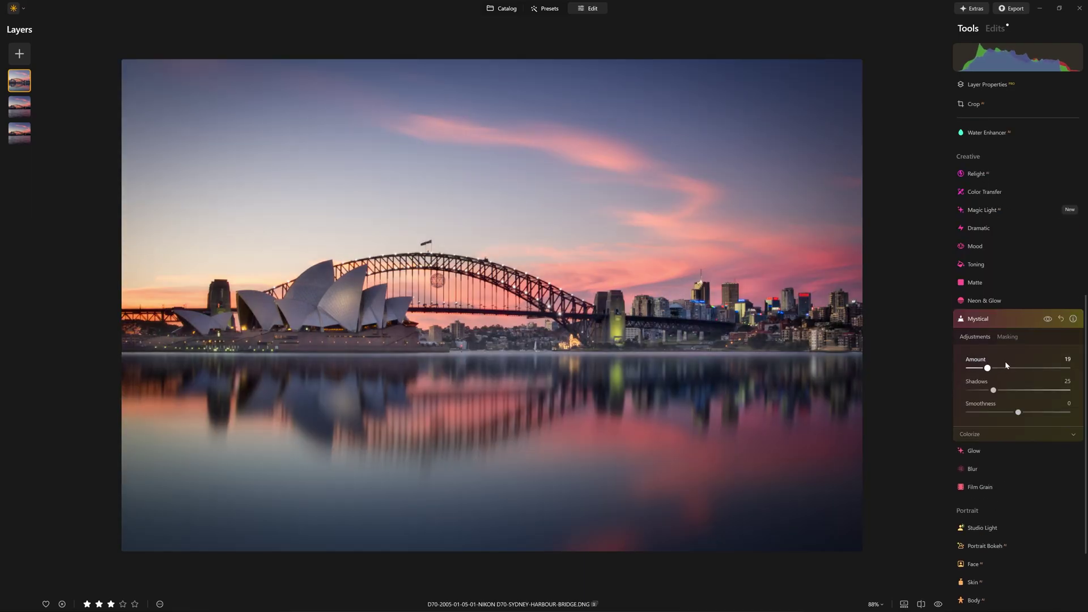
left_click(1047, 319)
left_click(1047, 319)
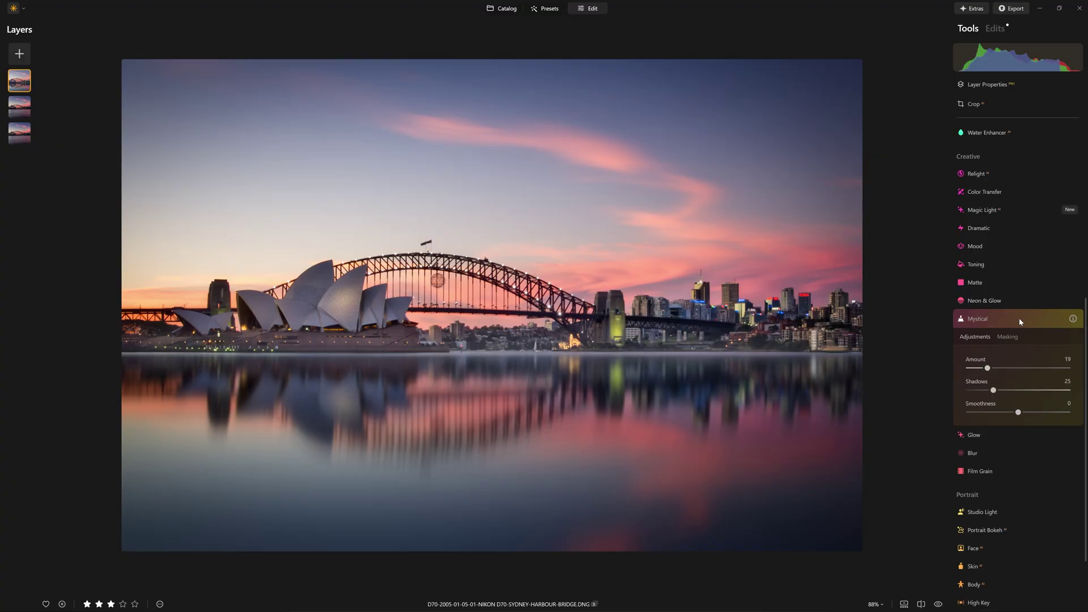
left_click(1019, 320)
Grade the photo with the Cinematic Toning San Diego LUT in Mood at Amount 25.
left_click(973, 246)
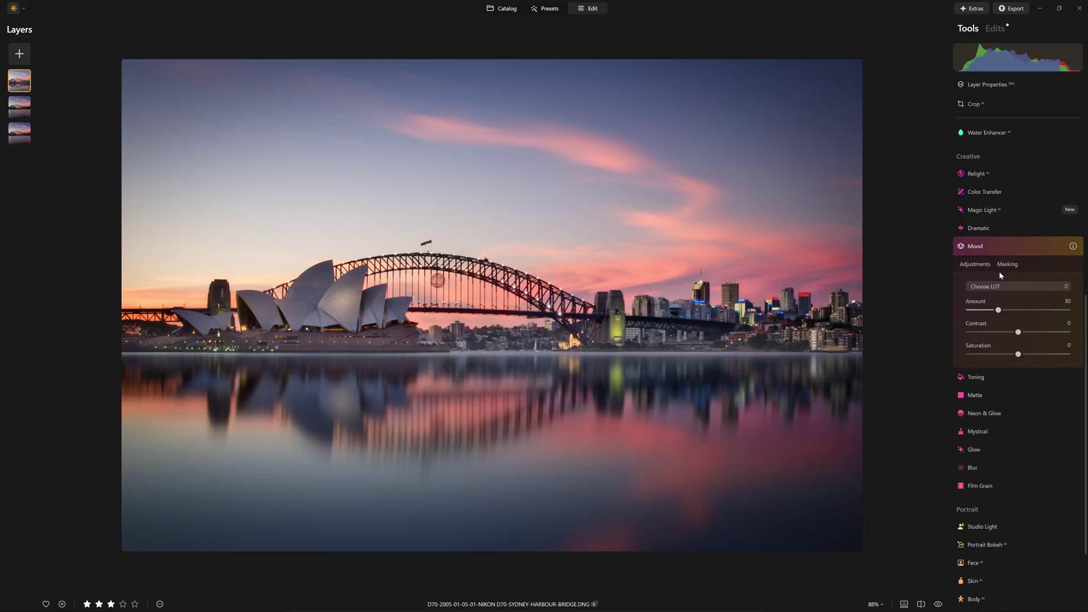
left_click(994, 288)
mouse_move(1000, 350)
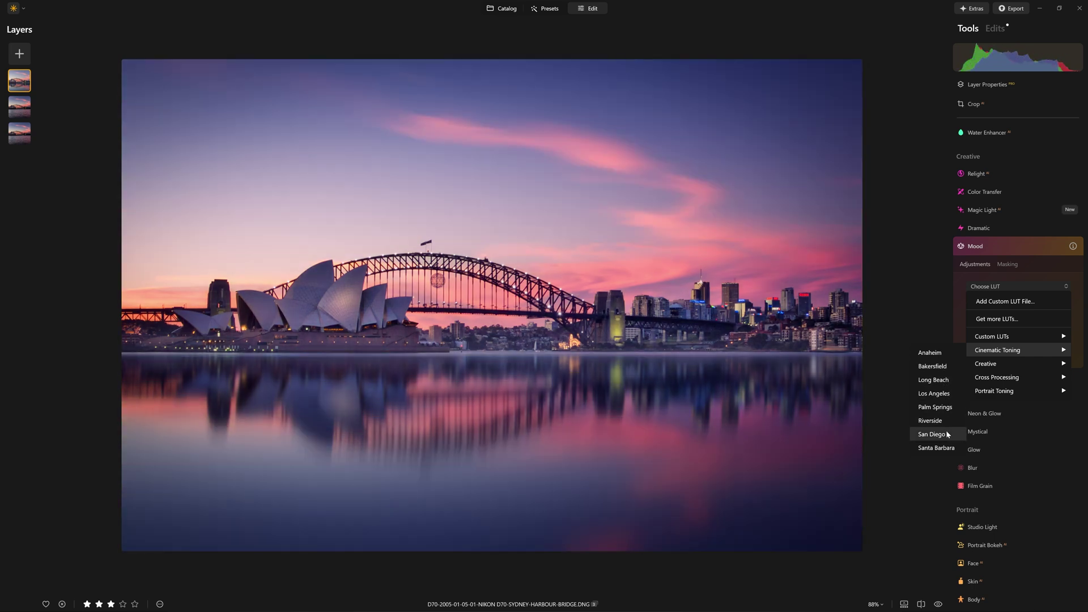
left_click(945, 432)
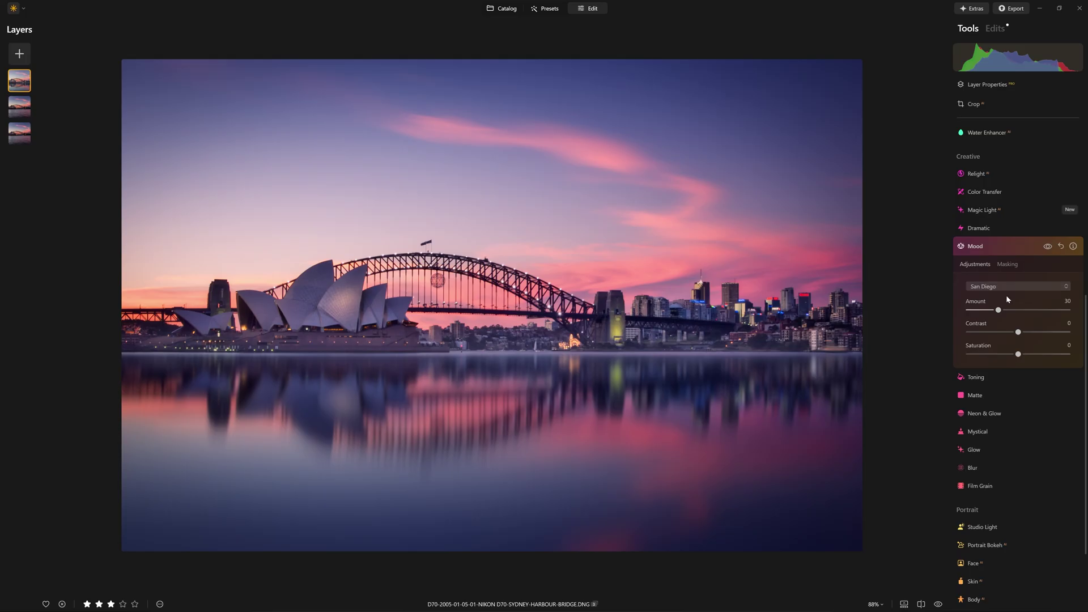
scroll(808, 304, "up", 2)
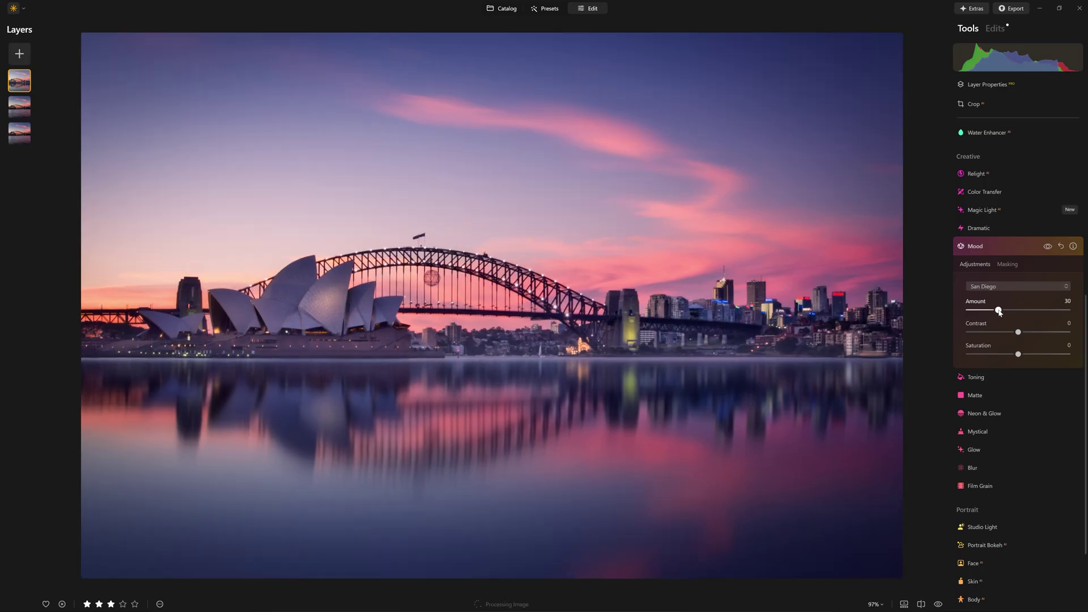
left_click_drag(999, 311, 1085, 311)
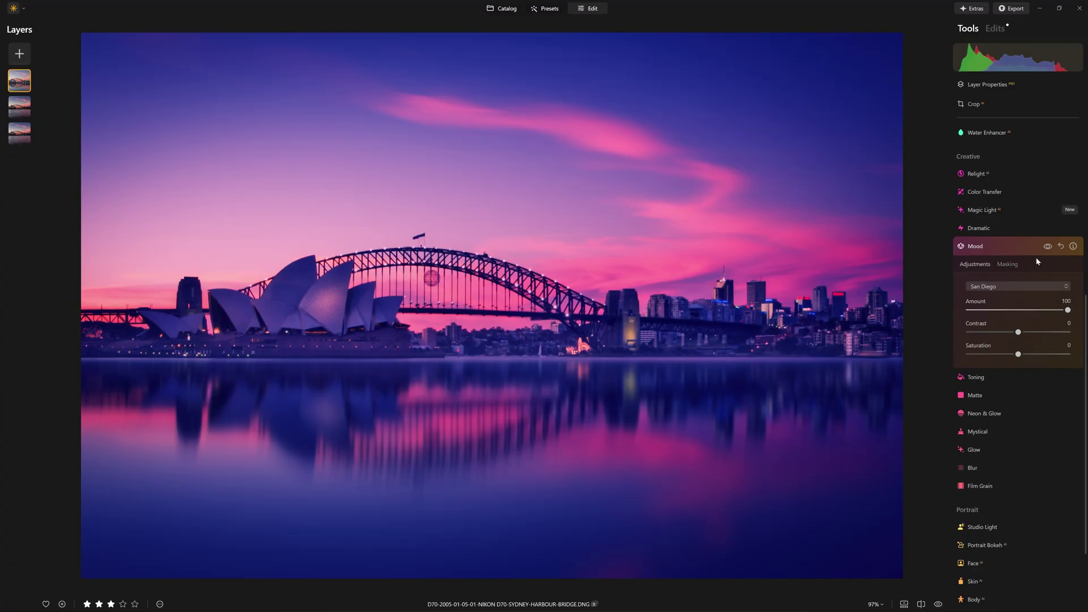
left_click_drag(1067, 310, 990, 311)
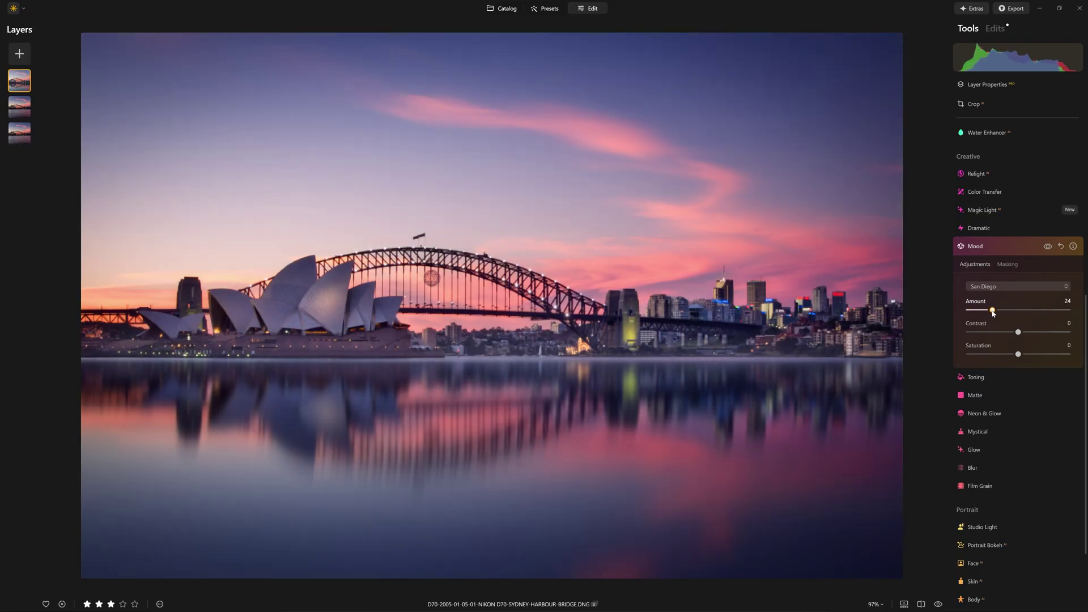
left_click_drag(992, 312, 995, 313)
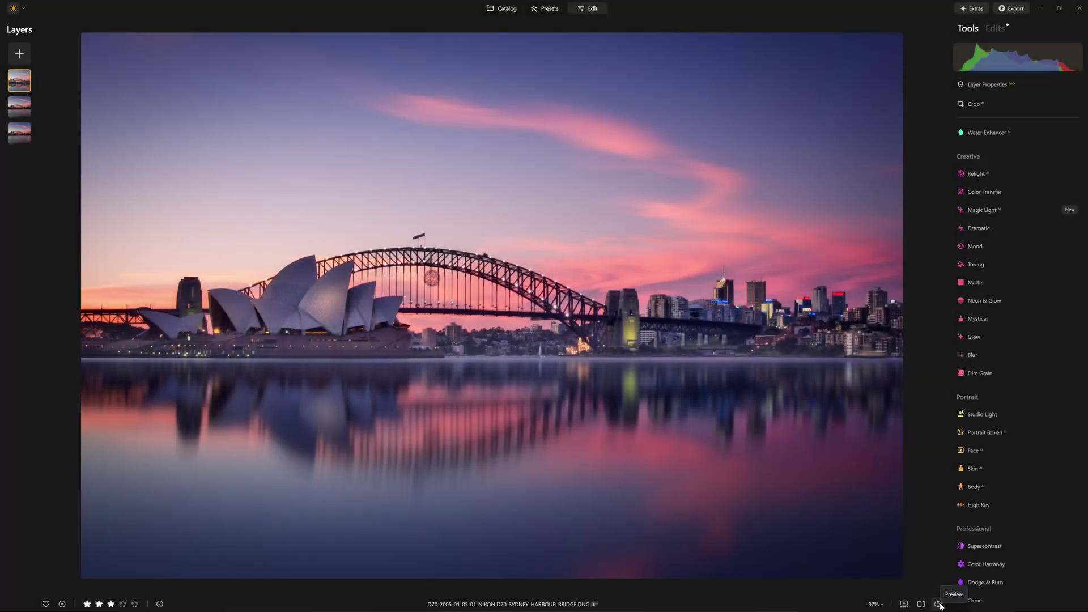
left_click(938, 604)
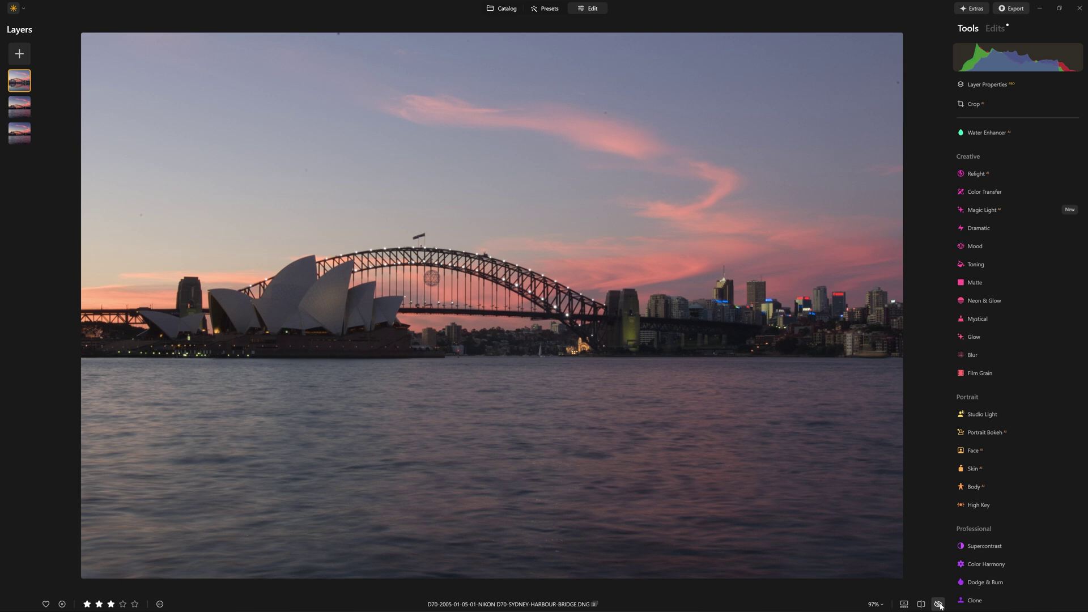
left_click(938, 604)
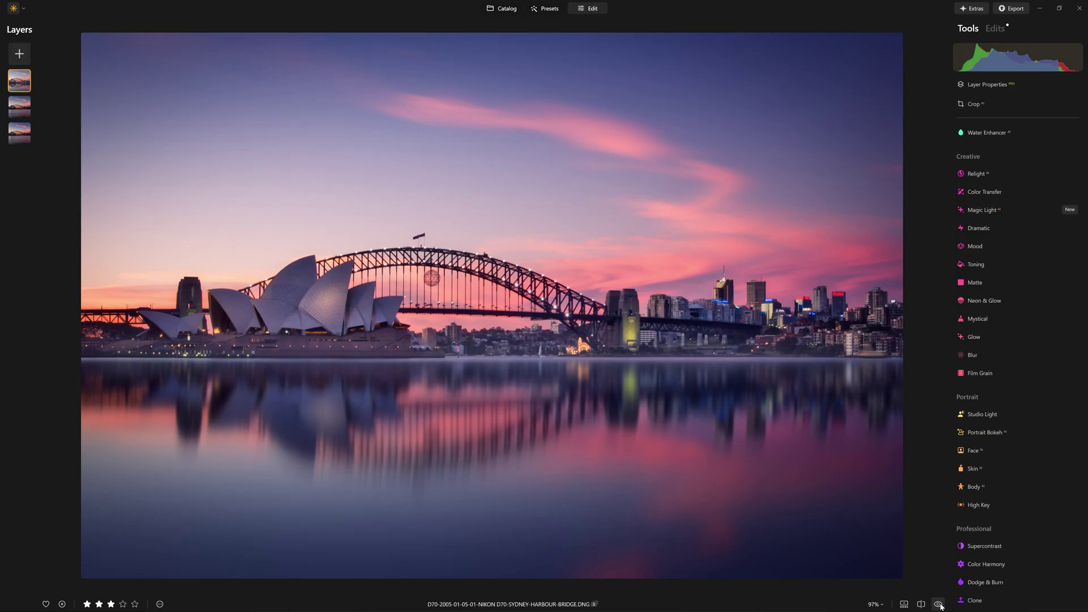
left_click(938, 604)
left_click(939, 604)
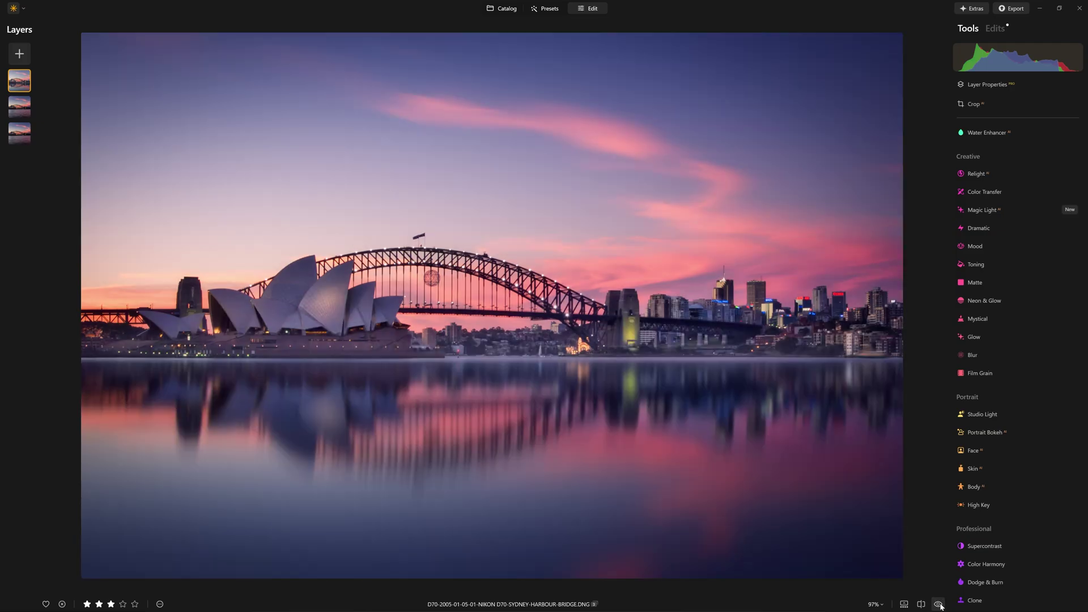